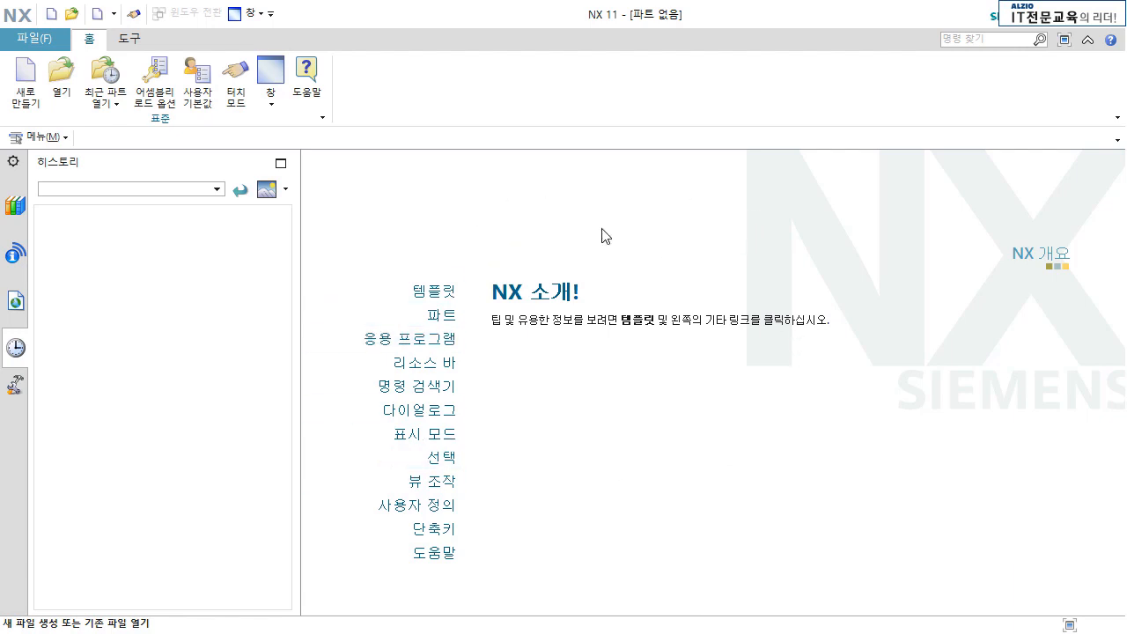
# Start a new file and review the template categories, including drawing, manufacturing, Mechatronics Concept Designer and ship structure, returning to the model templates.
pyautogui.click(19, 92)
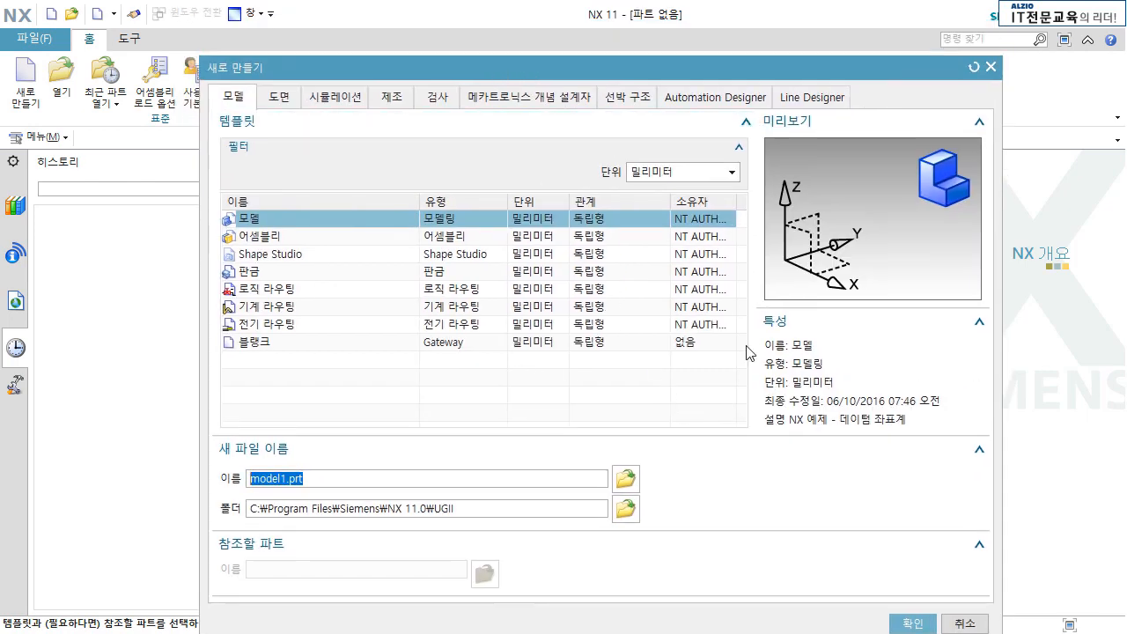
pyautogui.click(352, 129)
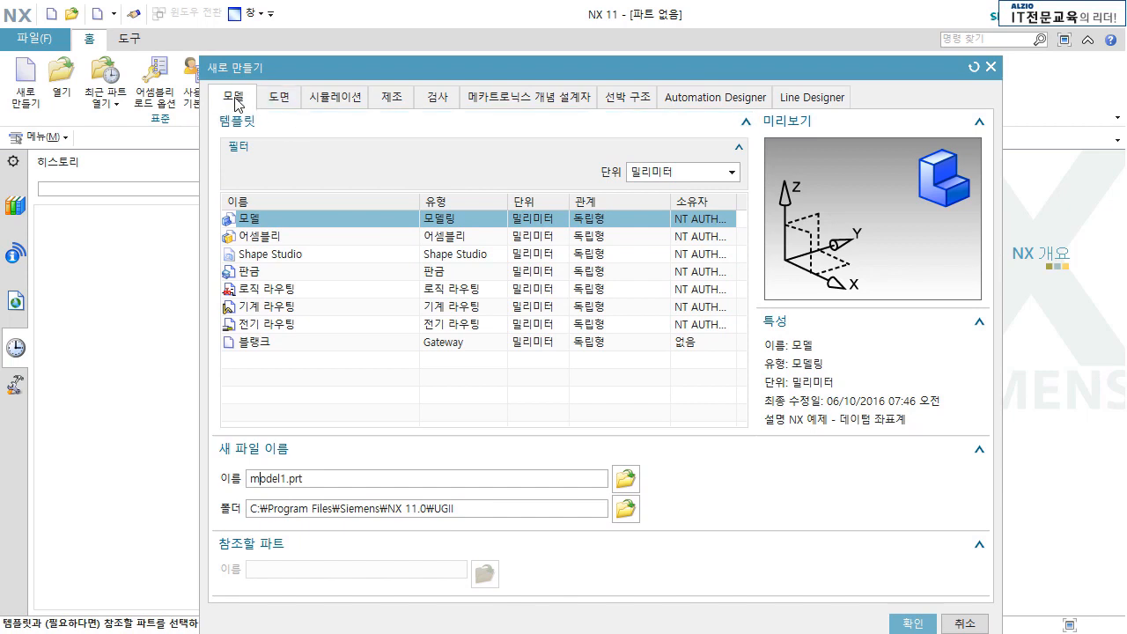
pyautogui.click(280, 98)
pyautogui.click(402, 100)
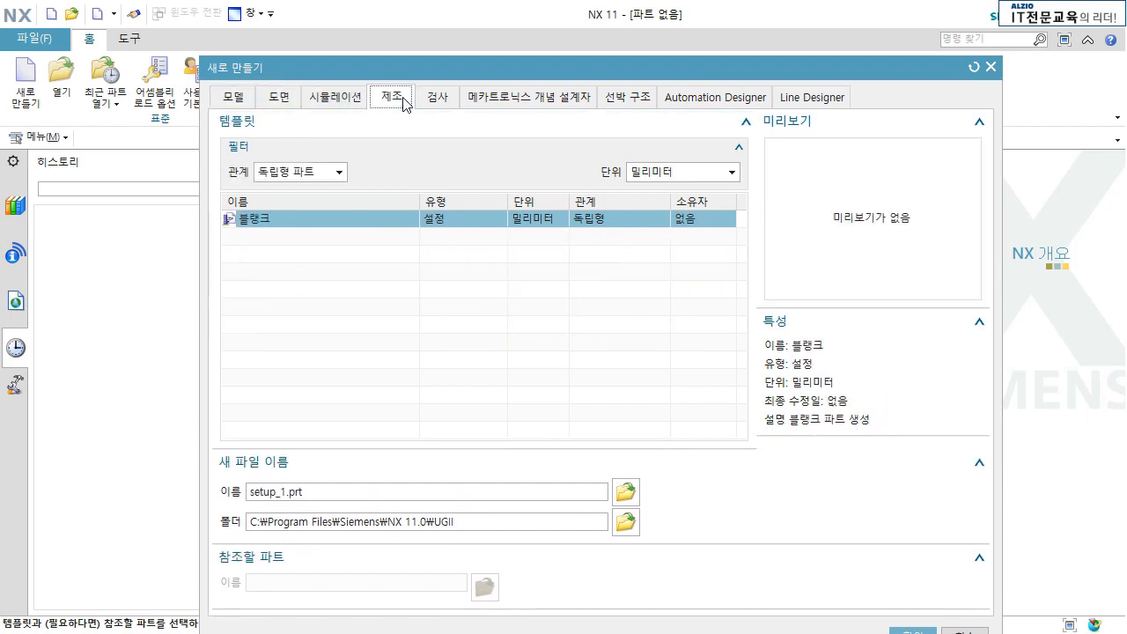
pyautogui.click(498, 103)
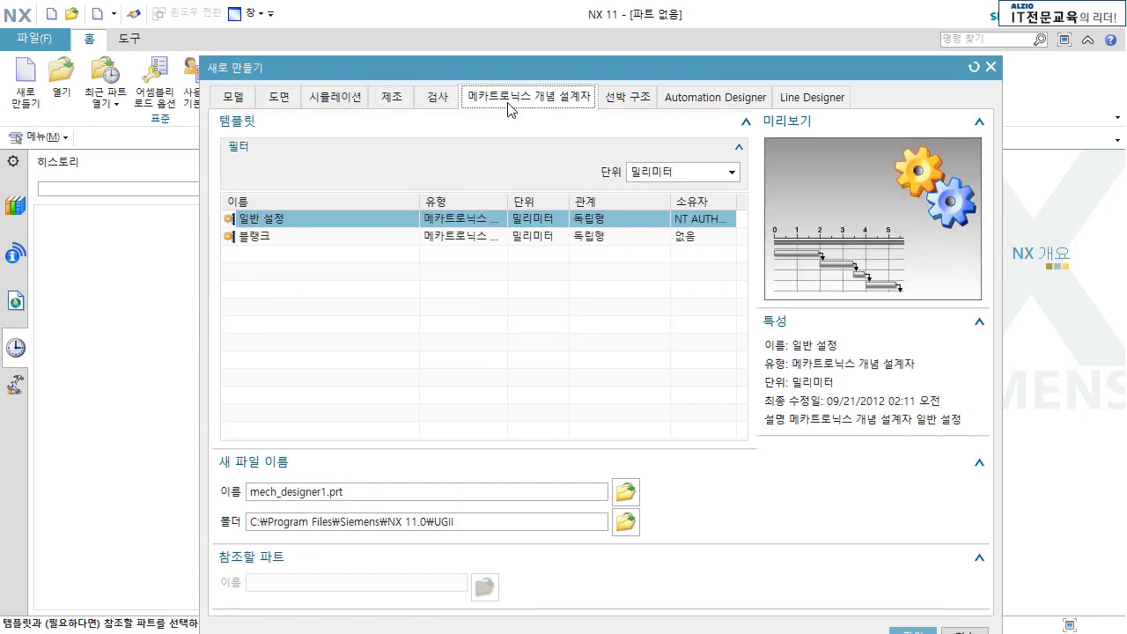
pyautogui.click(630, 99)
pyautogui.click(232, 99)
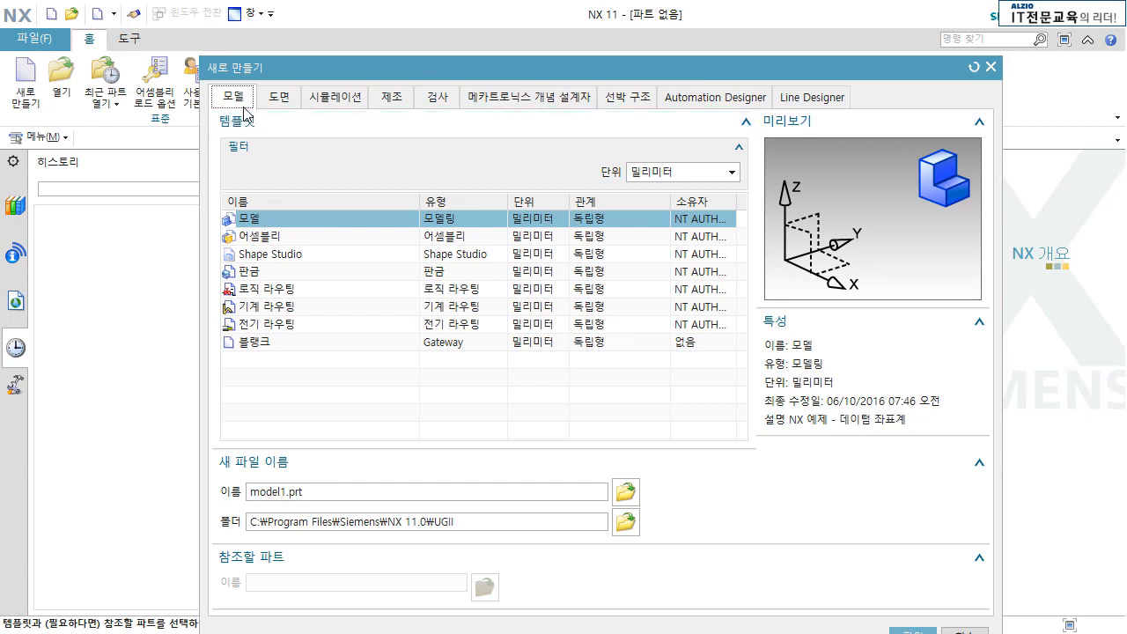
# Preview the assembly, Shape Studio and blank templates, and select the Model template in millimetres.
pyautogui.click(300, 236)
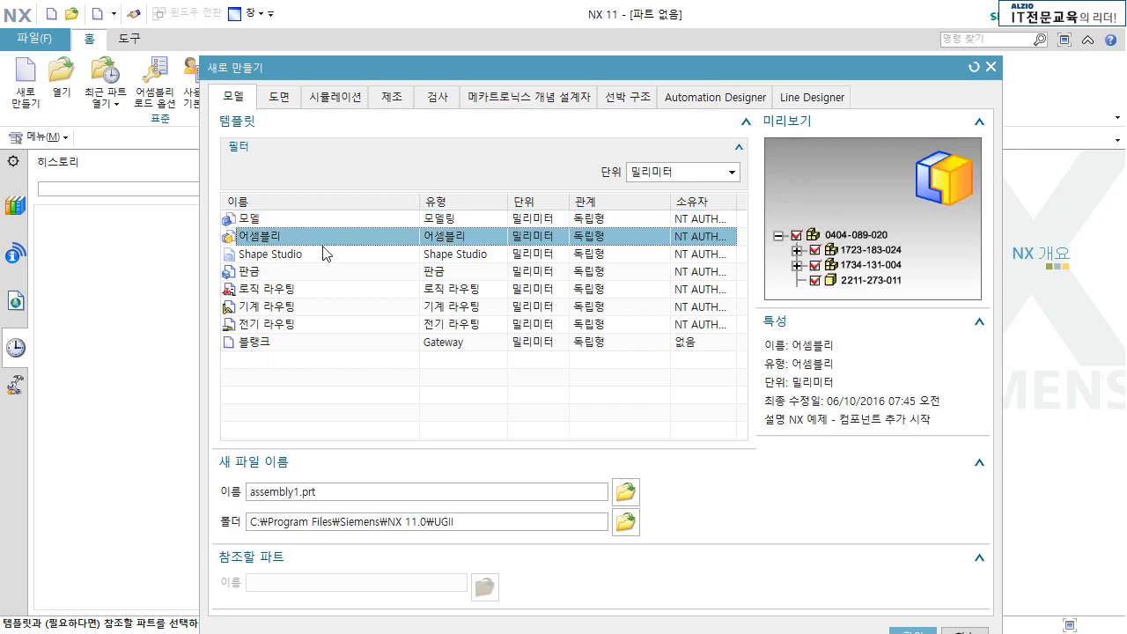
pyautogui.click(325, 253)
pyautogui.click(314, 340)
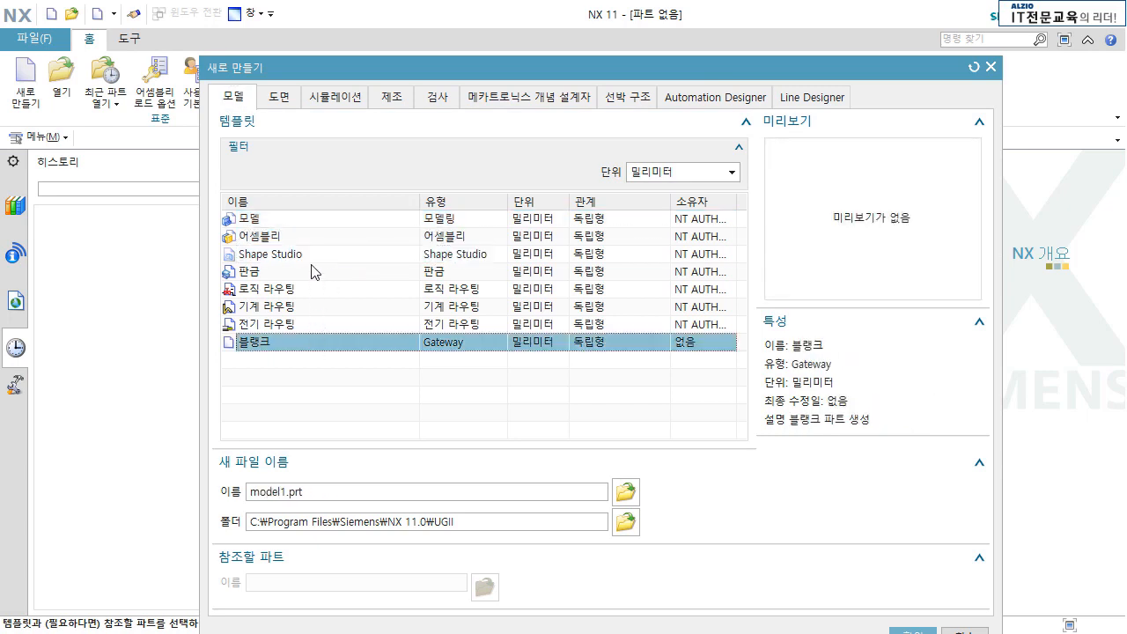
pyautogui.click(310, 227)
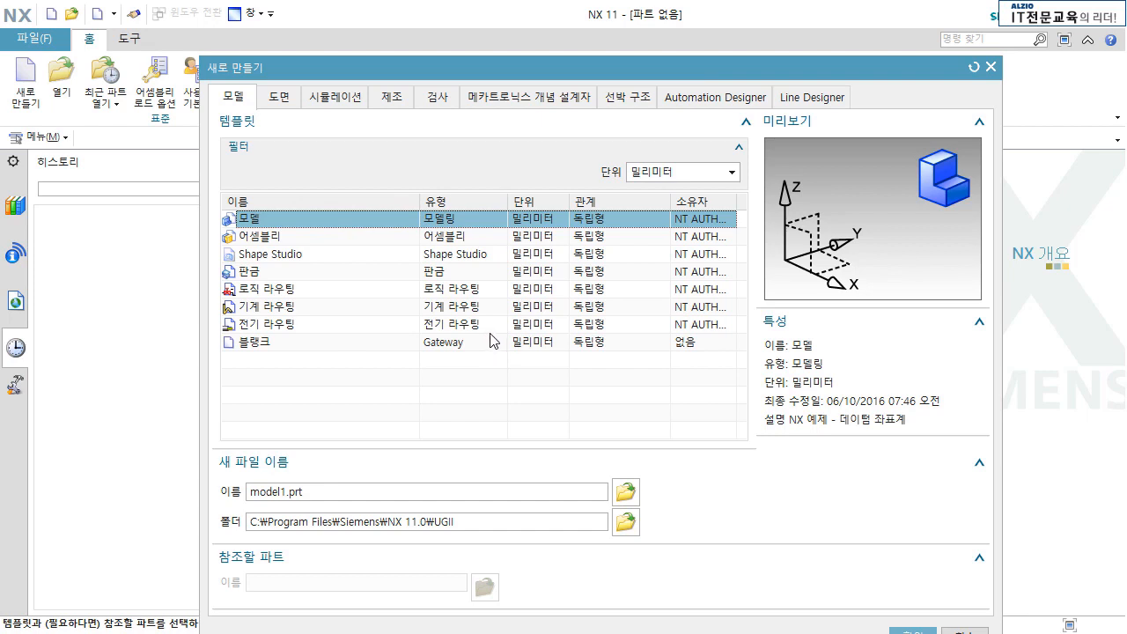
# Name the new part file Create and create it in the default UGII folder.
pyautogui.moveTo(316, 493); pyautogui.dragTo(205, 493)
pyautogui.moveTo(454, 521); pyautogui.dragTo(208, 524)
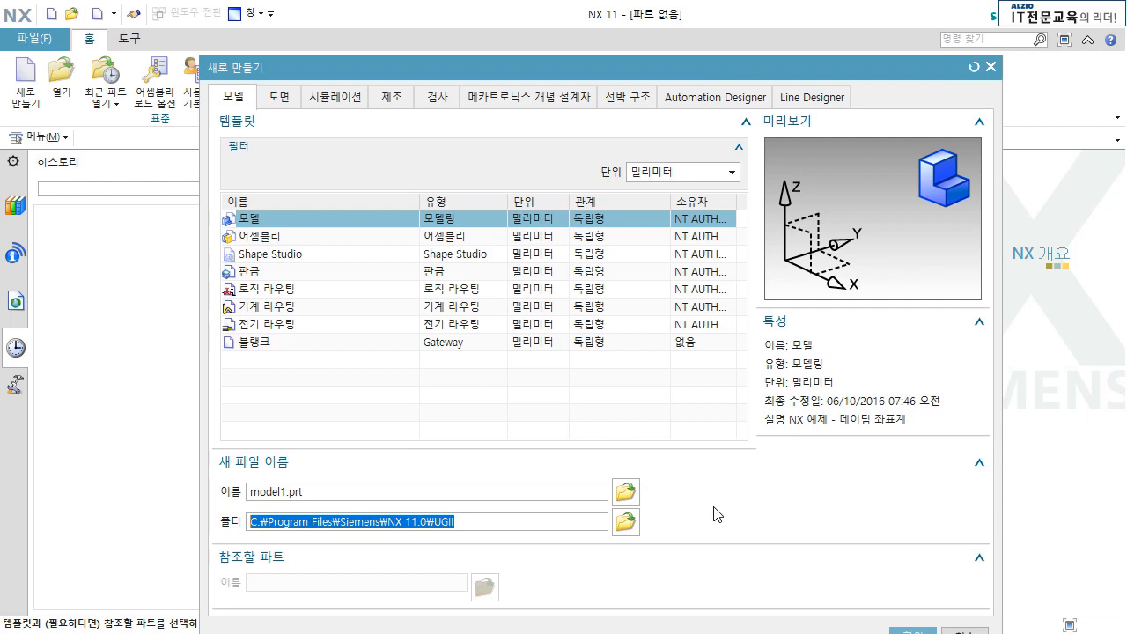
pyautogui.click(283, 522)
pyautogui.doubleClick(277, 521)
pyautogui.click(275, 520)
pyautogui.doubleClick(276, 520)
pyautogui.moveTo(551, 69); pyautogui.dragTo(546, 36)
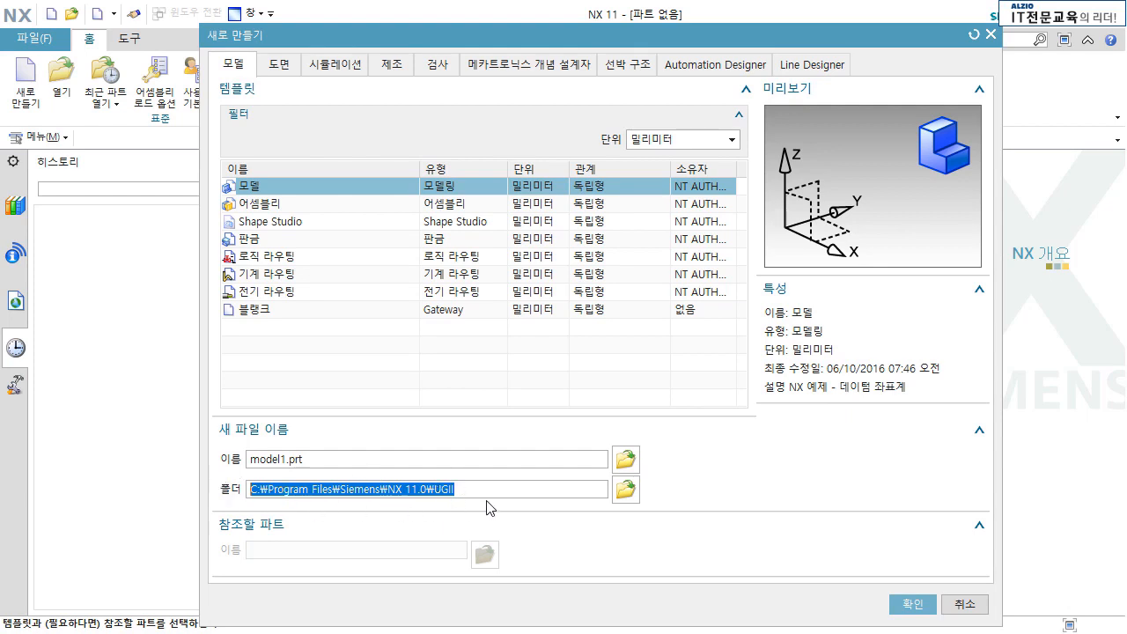
pyautogui.moveTo(287, 458); pyautogui.dragTo(219, 466)
pyautogui.write('Create')
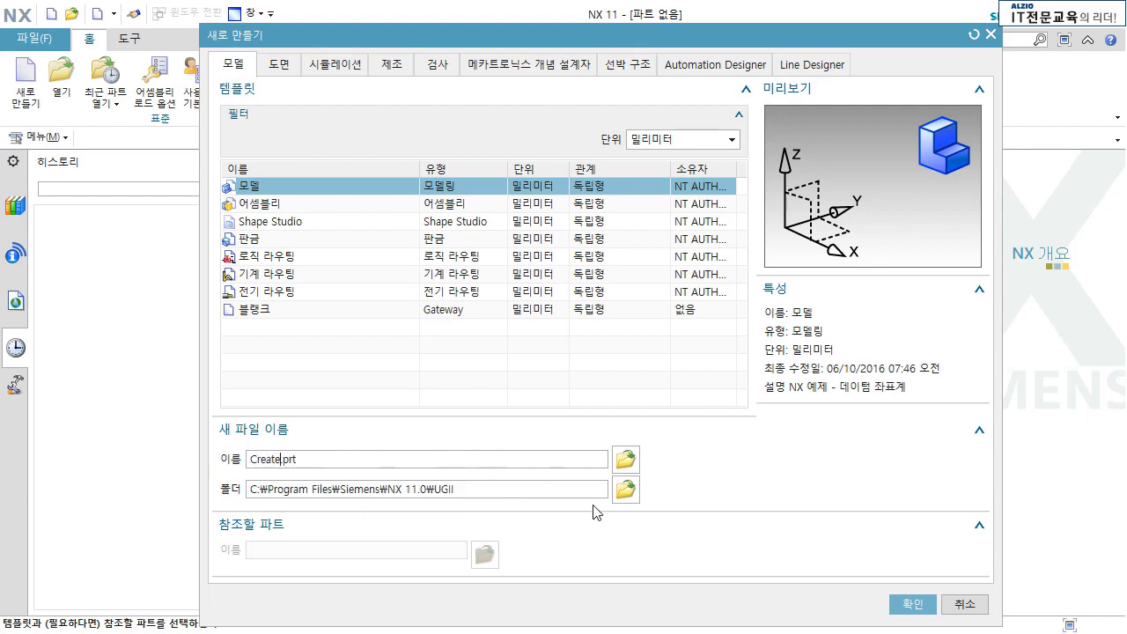
pyautogui.click(913, 605)
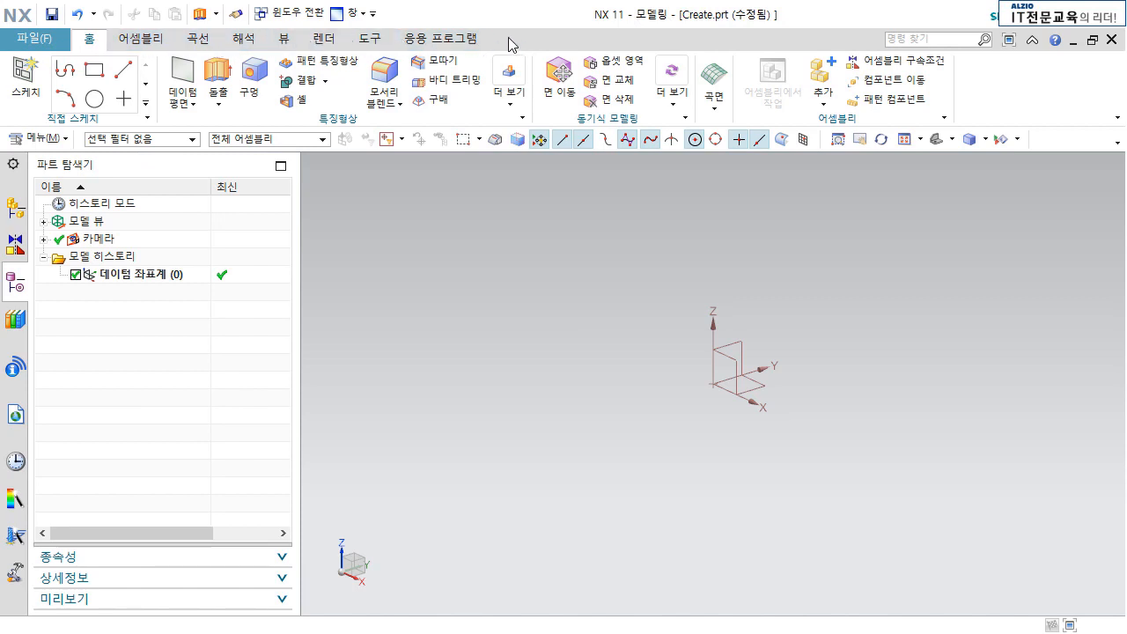
# Review the command sets for assemblies, analysis, rendering, tools and curves, then return to the home commands.
pyautogui.click(142, 40)
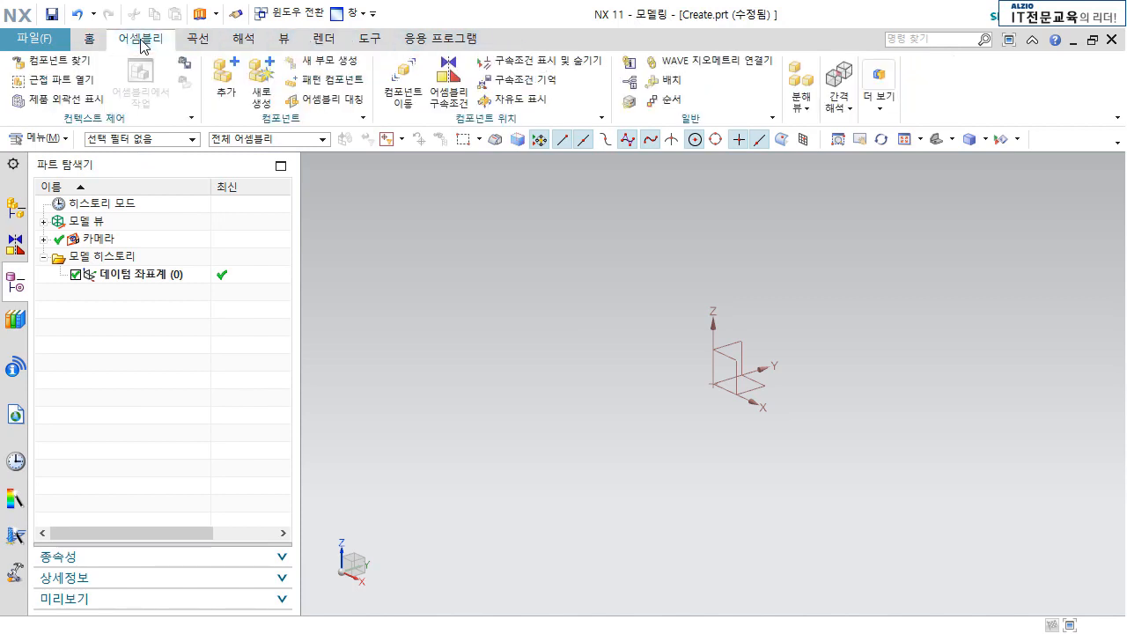
pyautogui.click(243, 40)
pyautogui.click(324, 41)
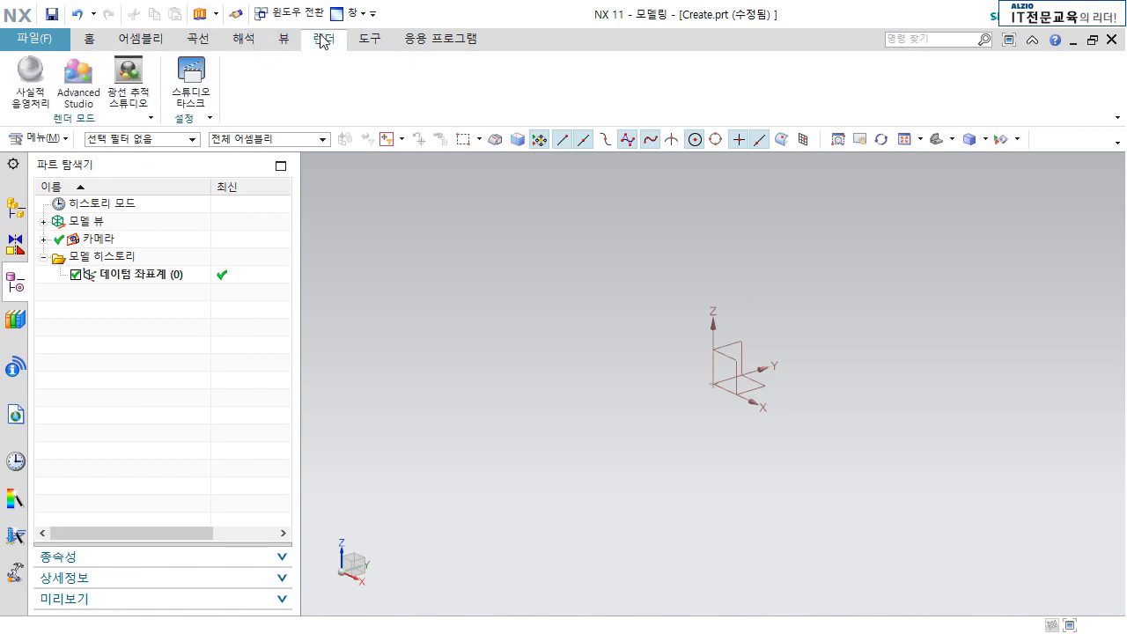
pyautogui.click(375, 46)
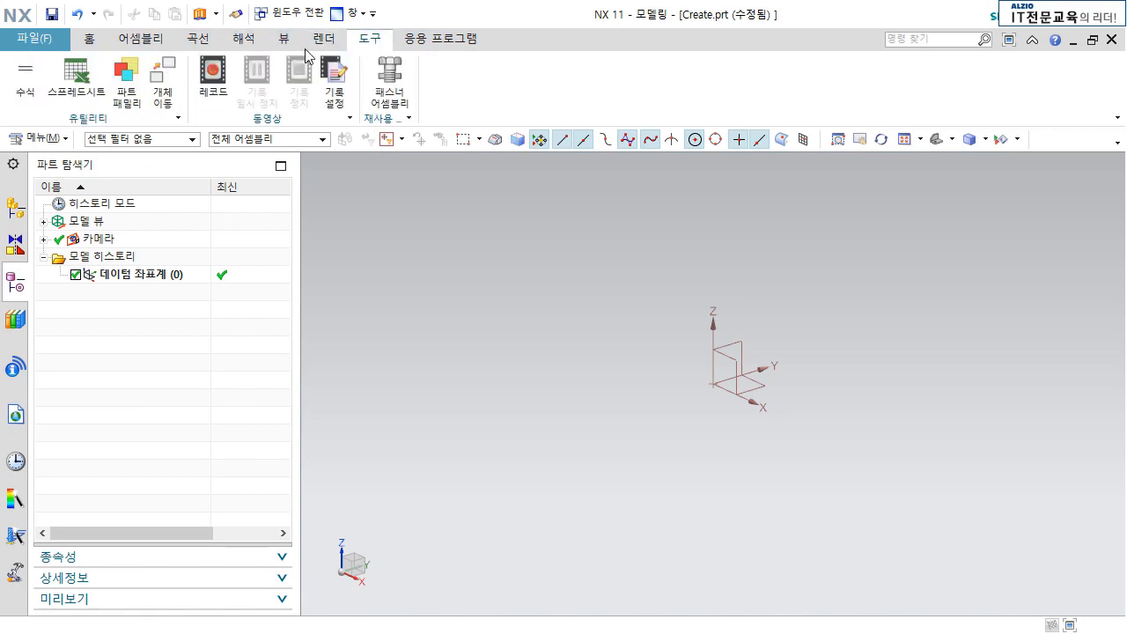
pyautogui.click(210, 44)
pyautogui.click(91, 46)
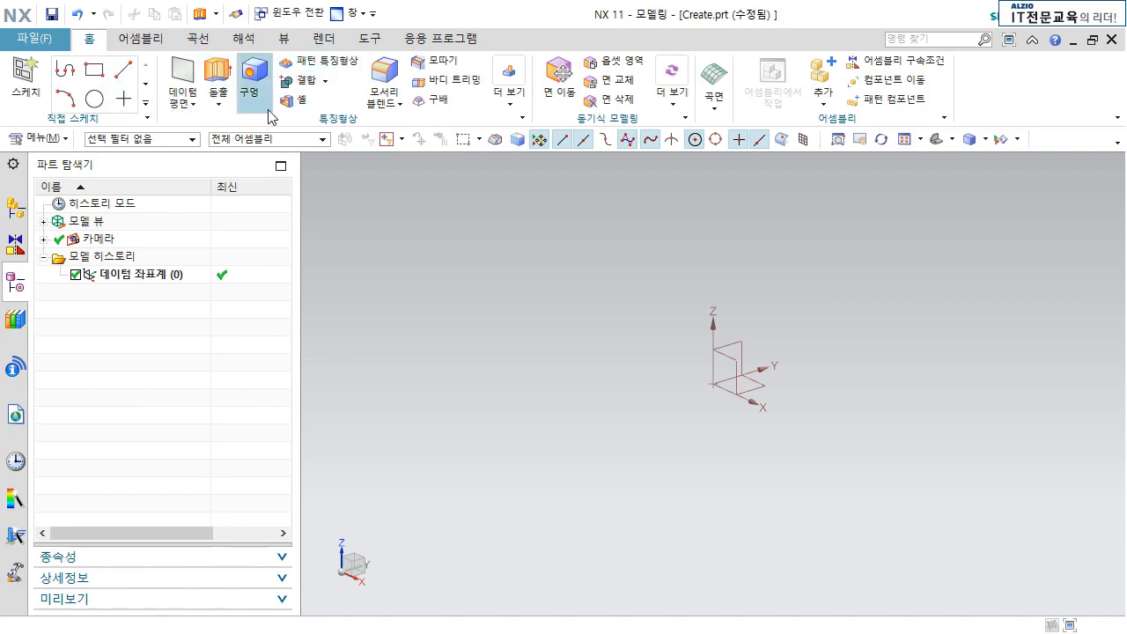
# Examine the variants offered under the Datum Plane and Extrude commands without starting any of them.
pyautogui.click(178, 105)
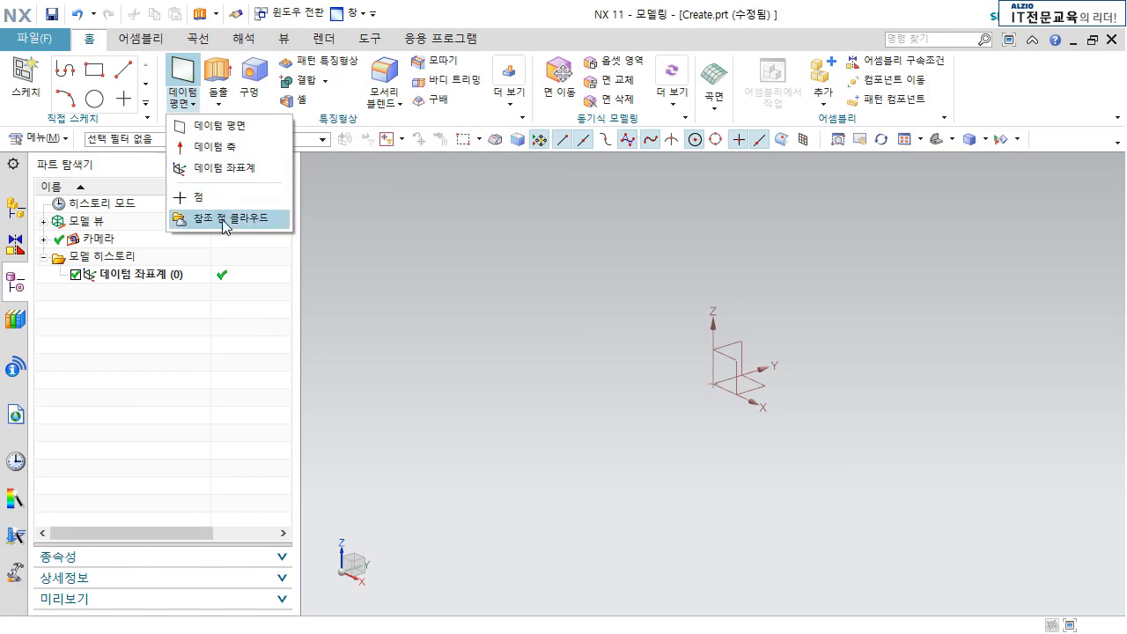
pyautogui.click(218, 104)
pyautogui.click(185, 107)
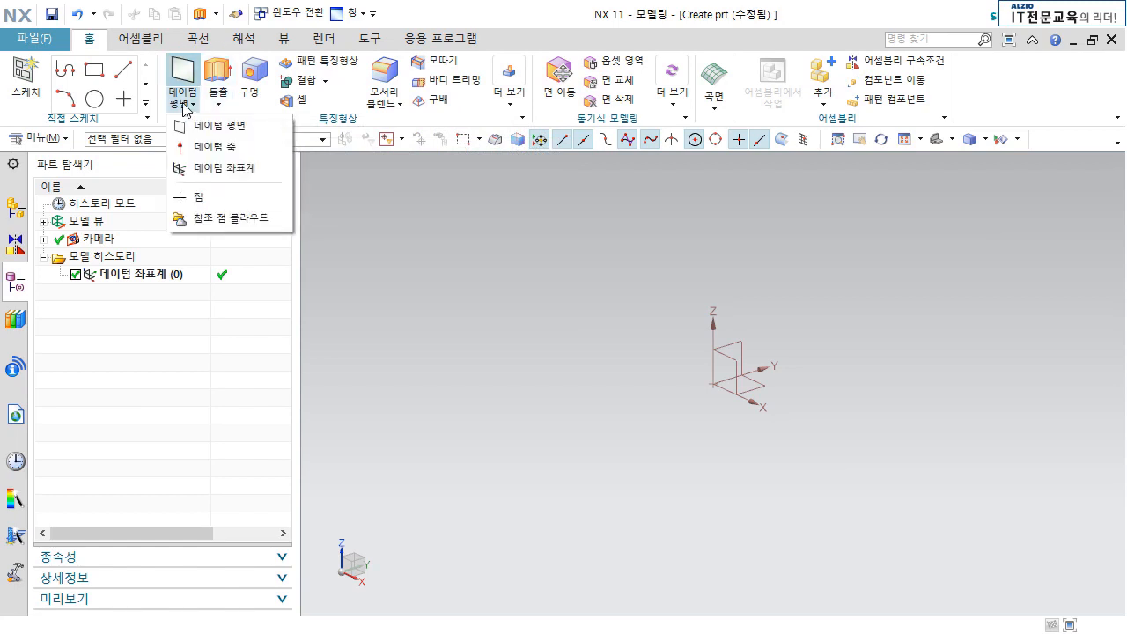
pyautogui.click(217, 106)
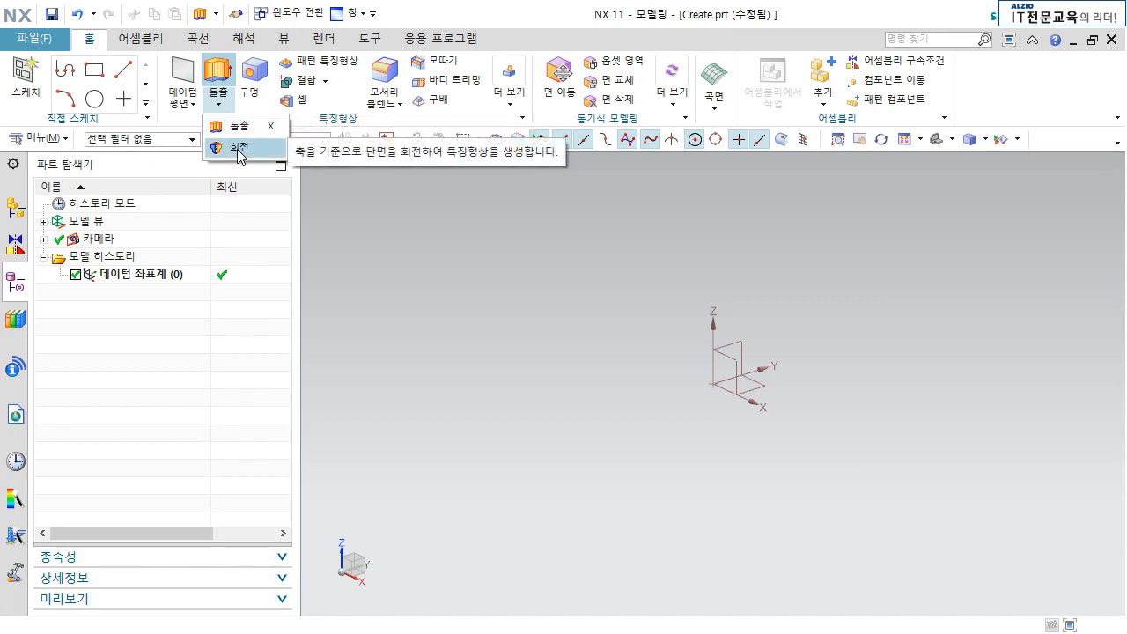
pyautogui.click(418, 14)
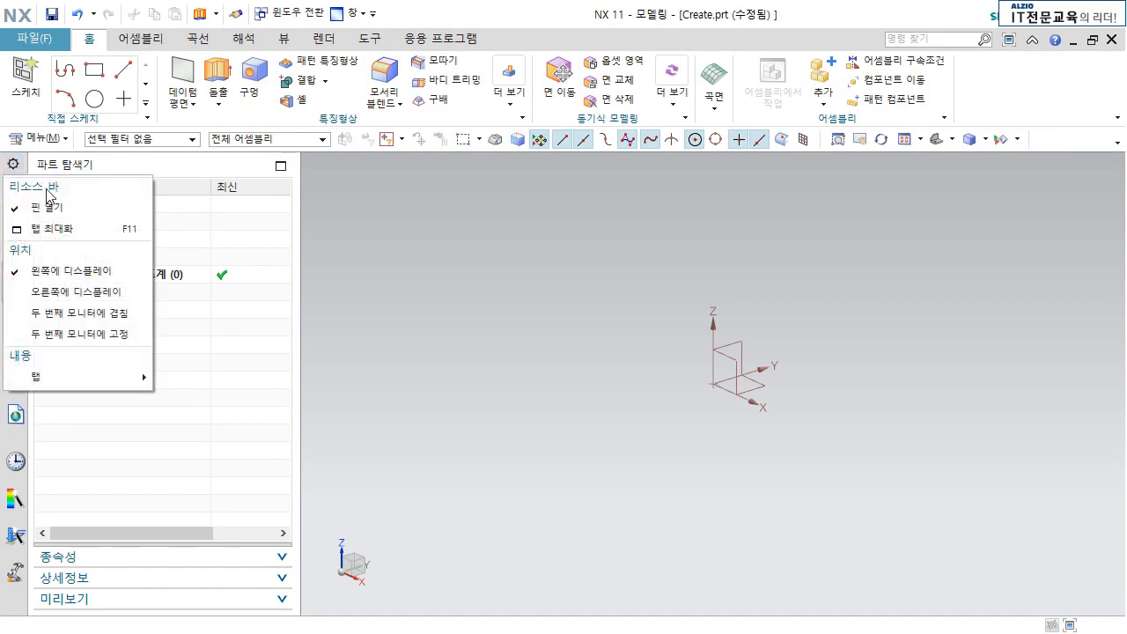
# Examine the resource bar's display position options and its list of available tabs.
pyautogui.click(97, 295)
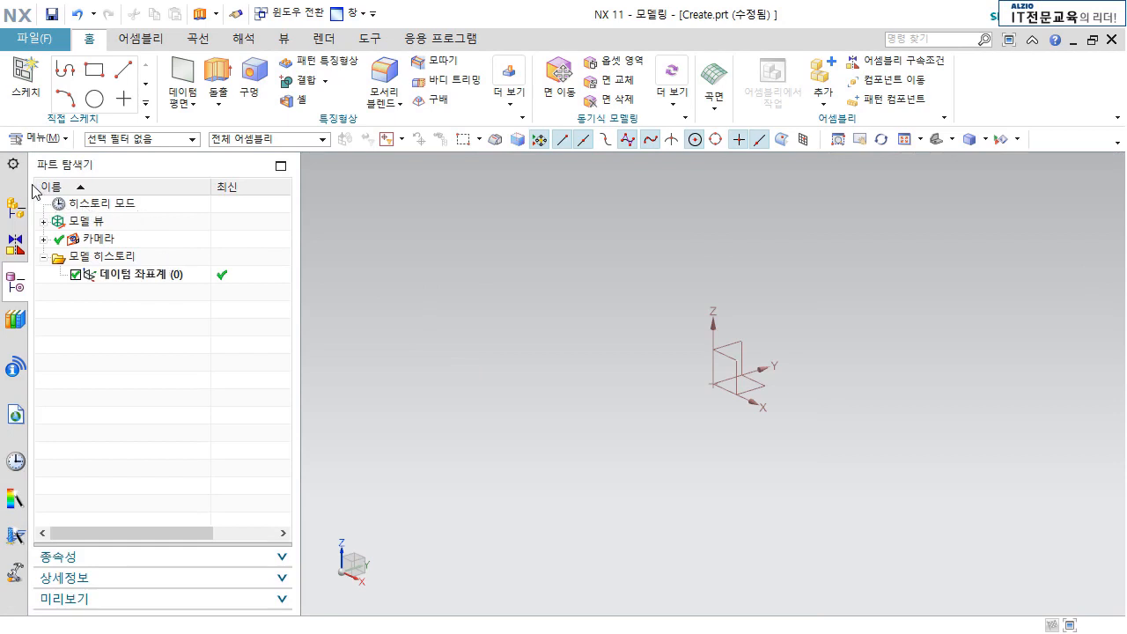
pyautogui.click(13, 164)
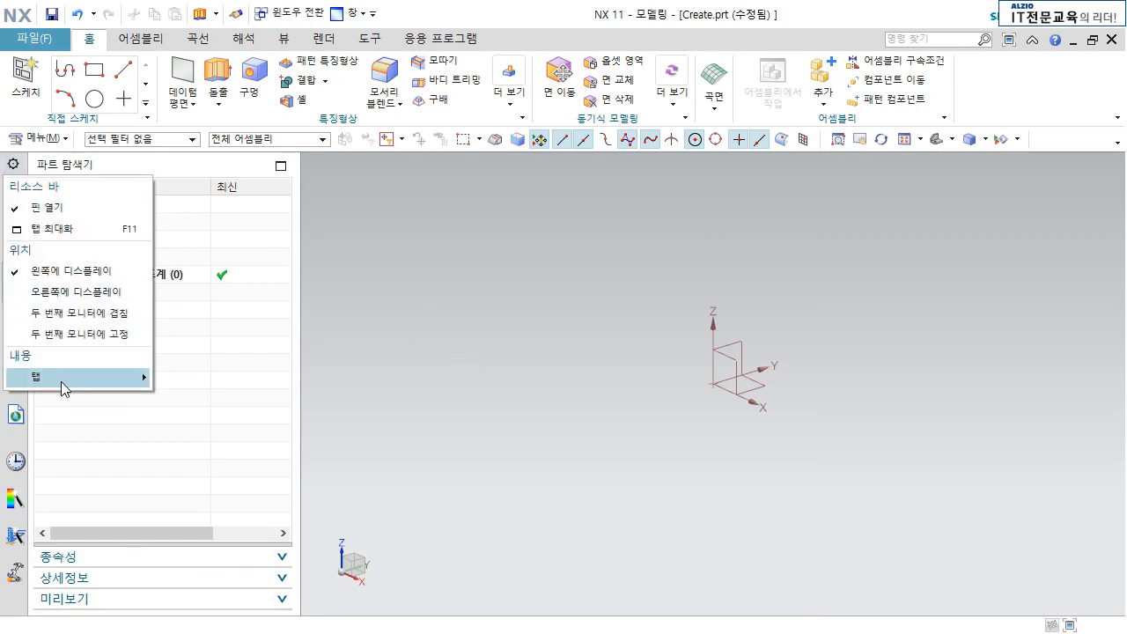
pyautogui.moveTo(65, 382)
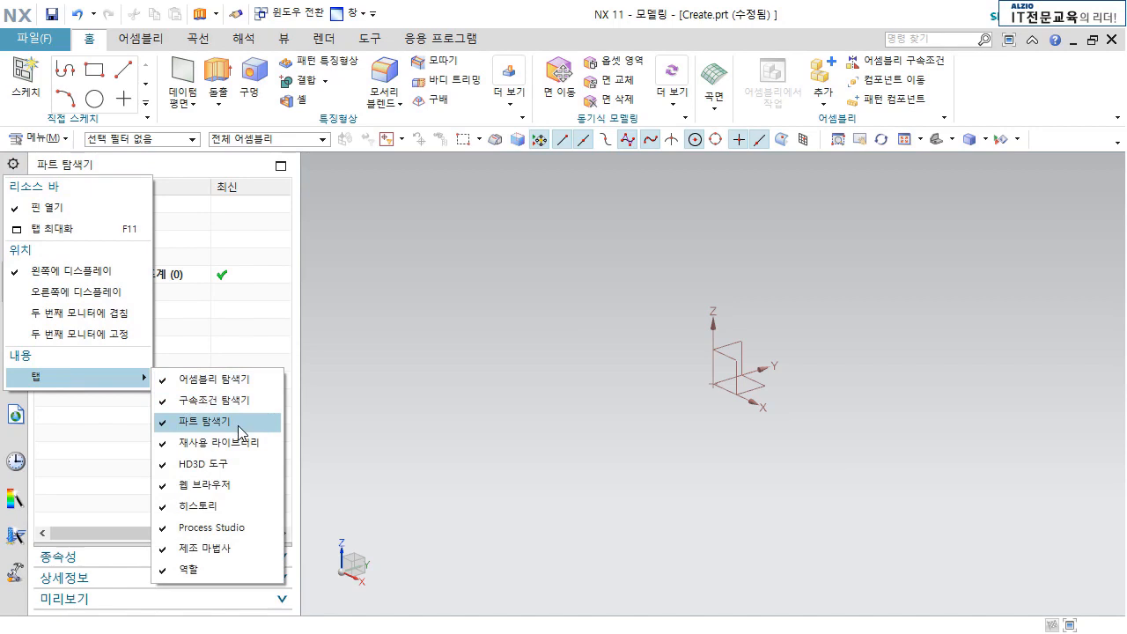
pyautogui.click(117, 435)
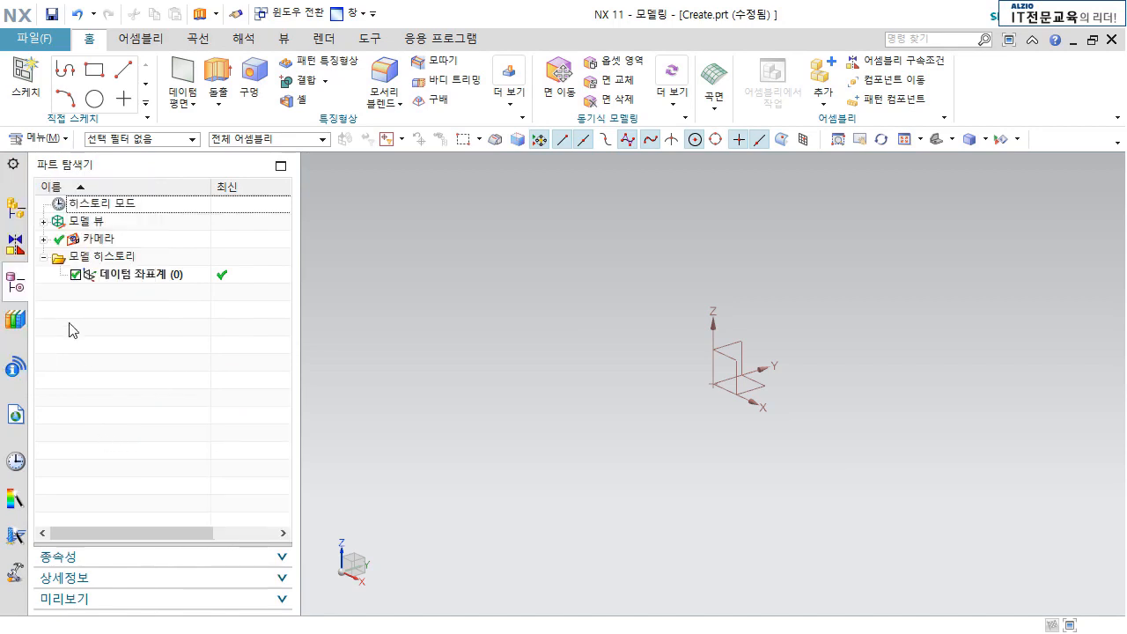
# View the Assembly, Constraint and Part Navigators, compare them with the resource bar's tab list, and return to the Assembly Navigator.
pyautogui.click(18, 221)
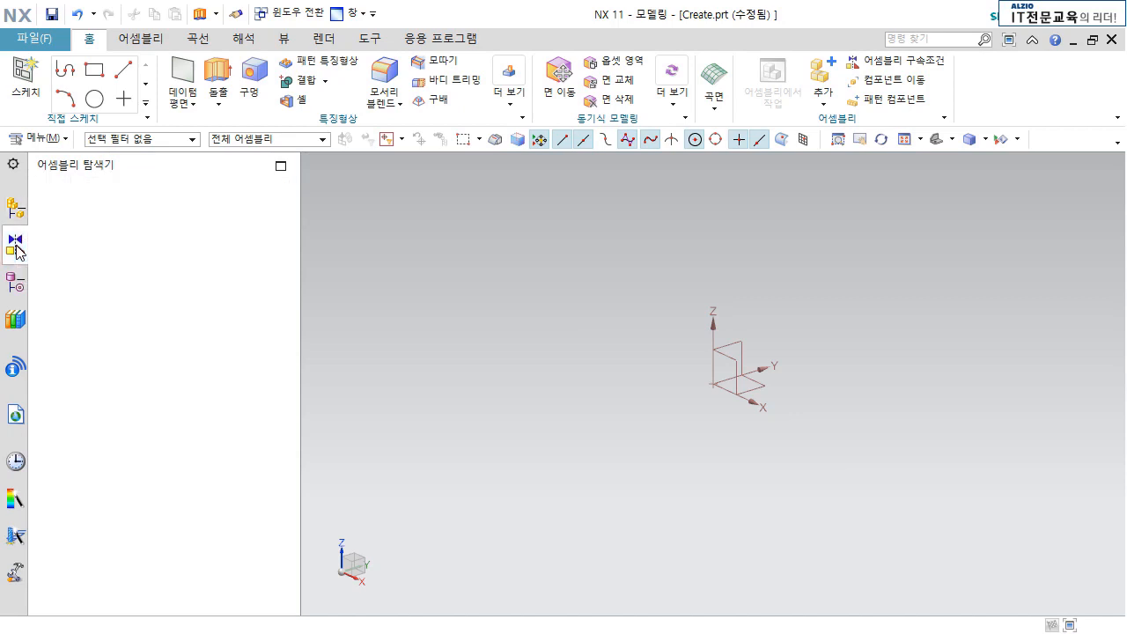
pyautogui.click(16, 248)
pyautogui.click(15, 283)
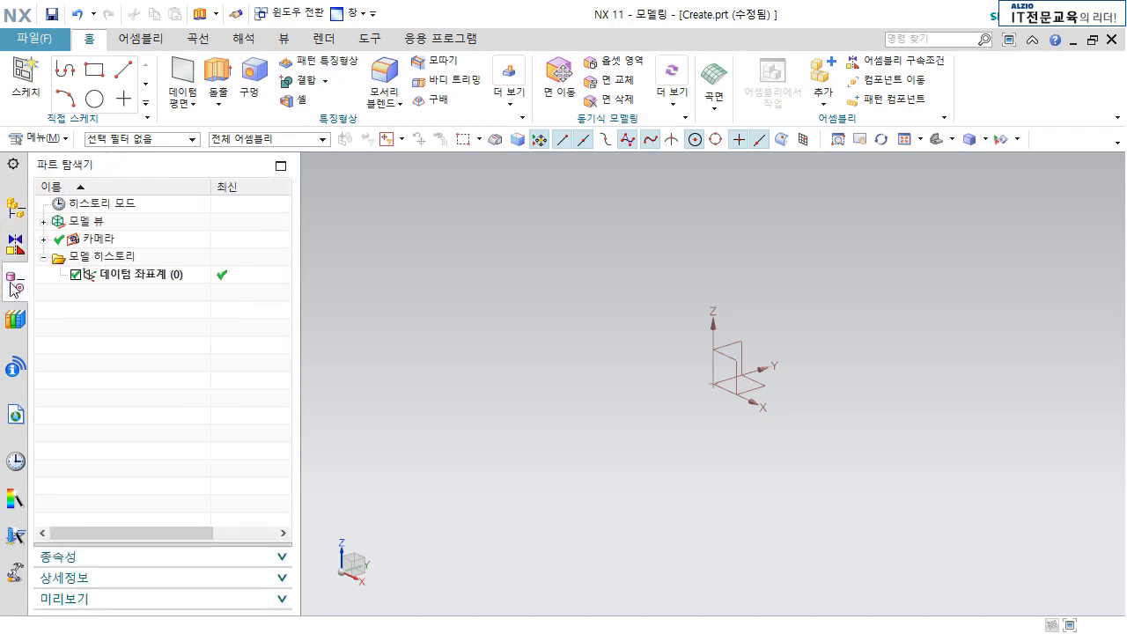
pyautogui.click(12, 164)
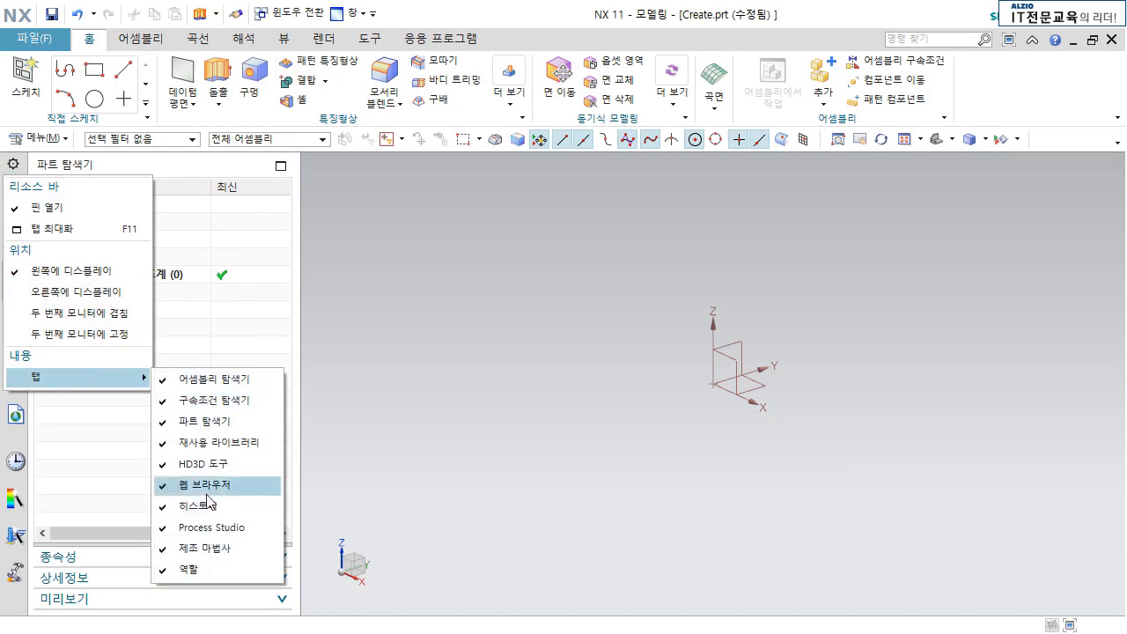
pyautogui.click(95, 469)
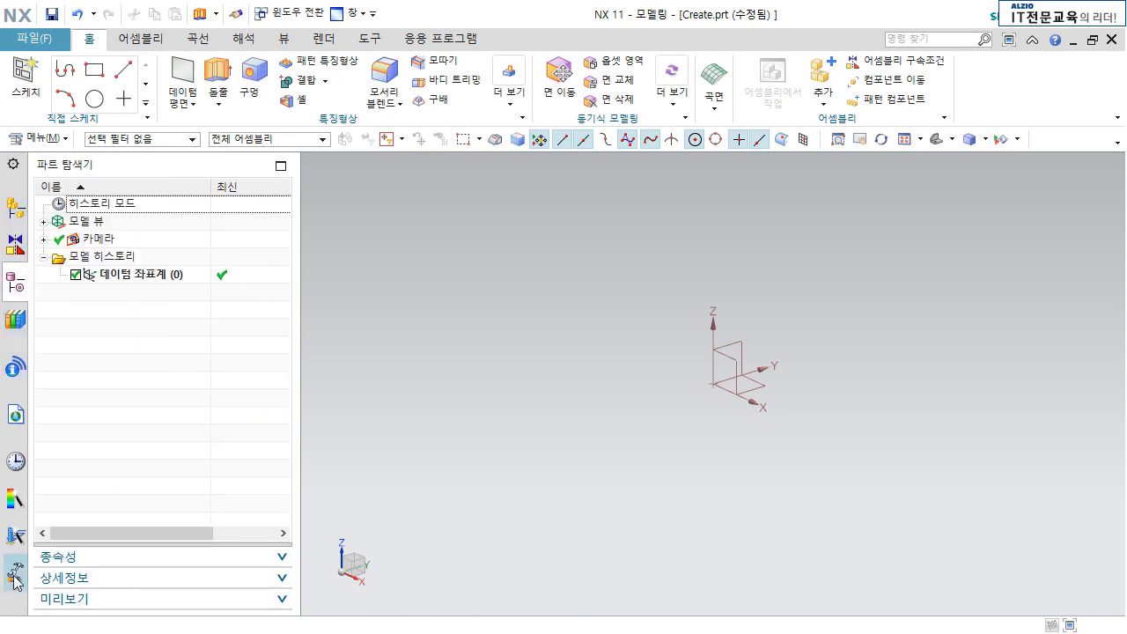
pyautogui.click(16, 209)
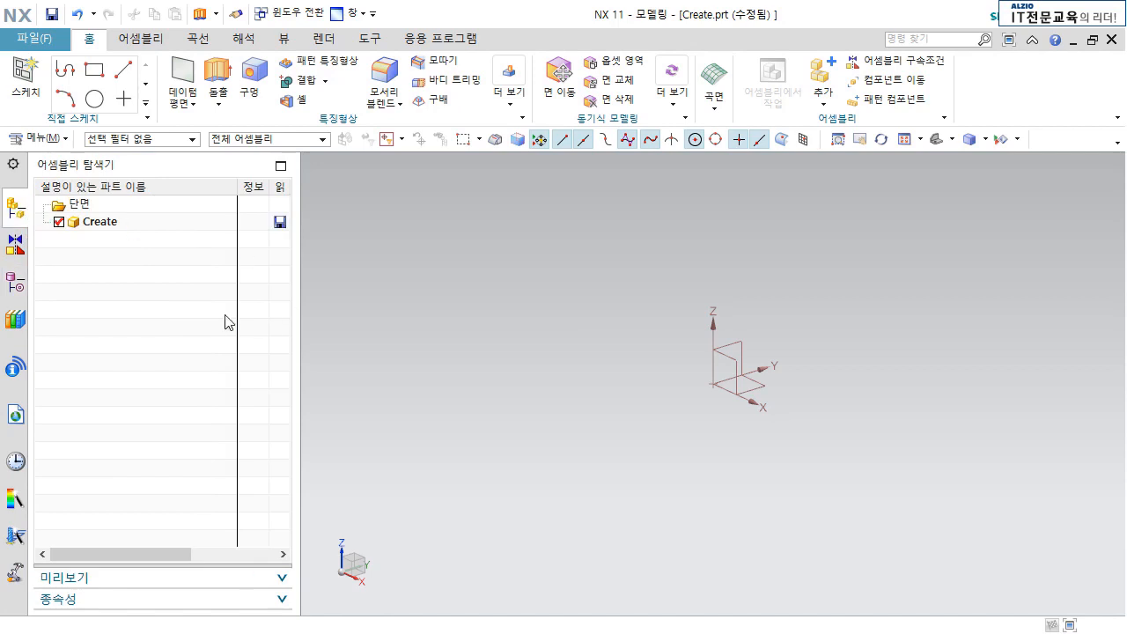
# Hide the Assembly Navigator from the resource bar.
pyautogui.click(13, 164)
pyautogui.moveTo(81, 376)
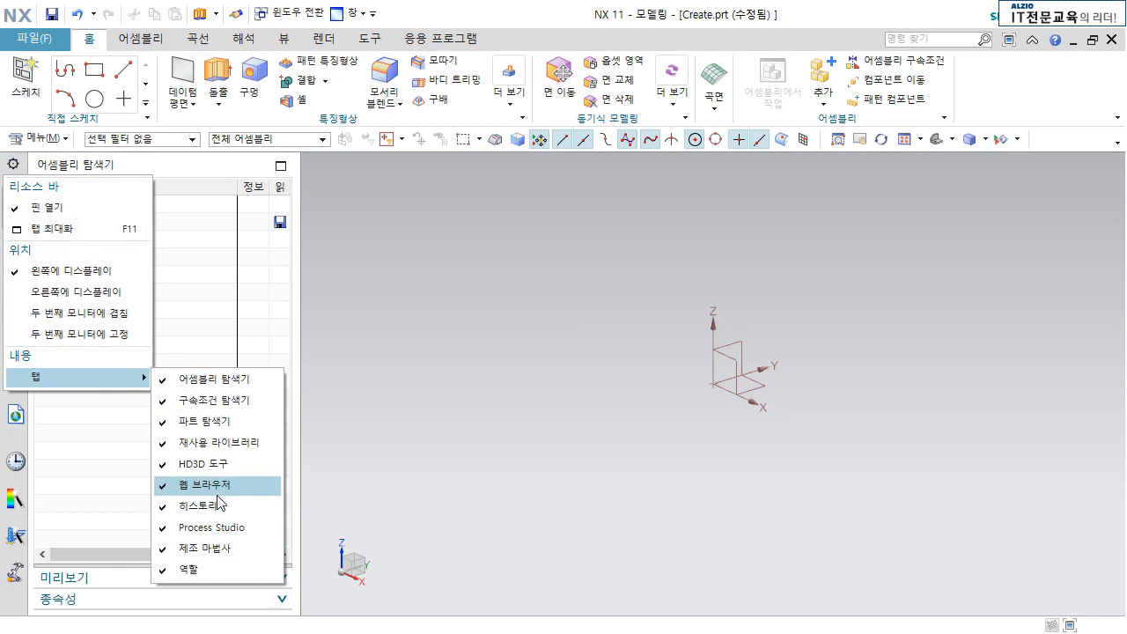
pyautogui.click(211, 379)
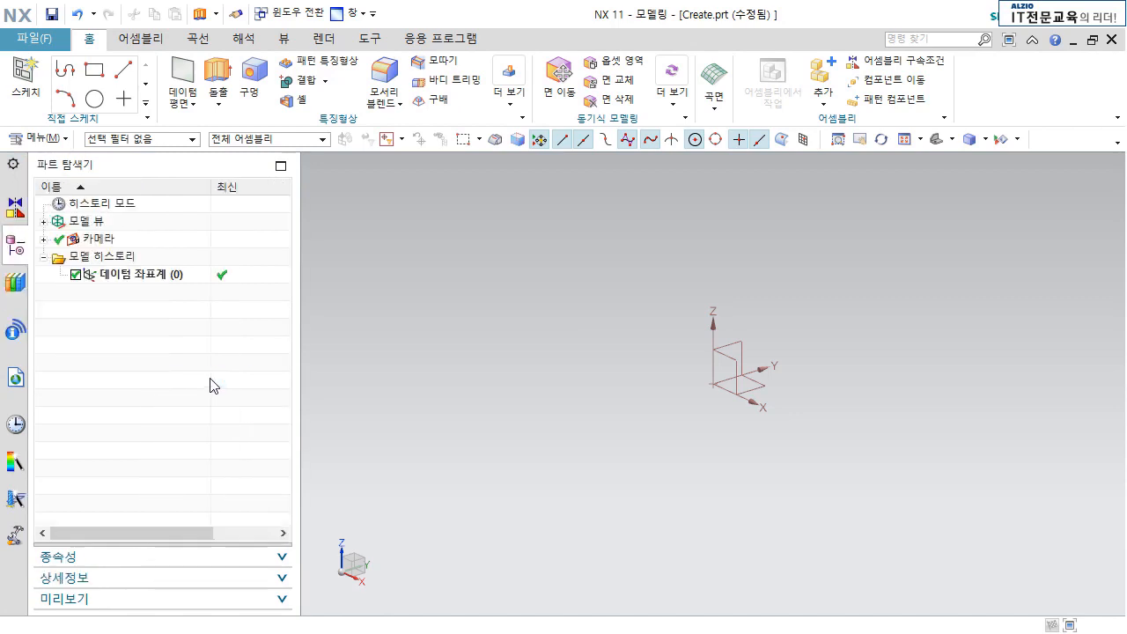
# Restore the Assembly Navigator to the resource bar and switch back to the Part Navigator.
pyautogui.click(15, 210)
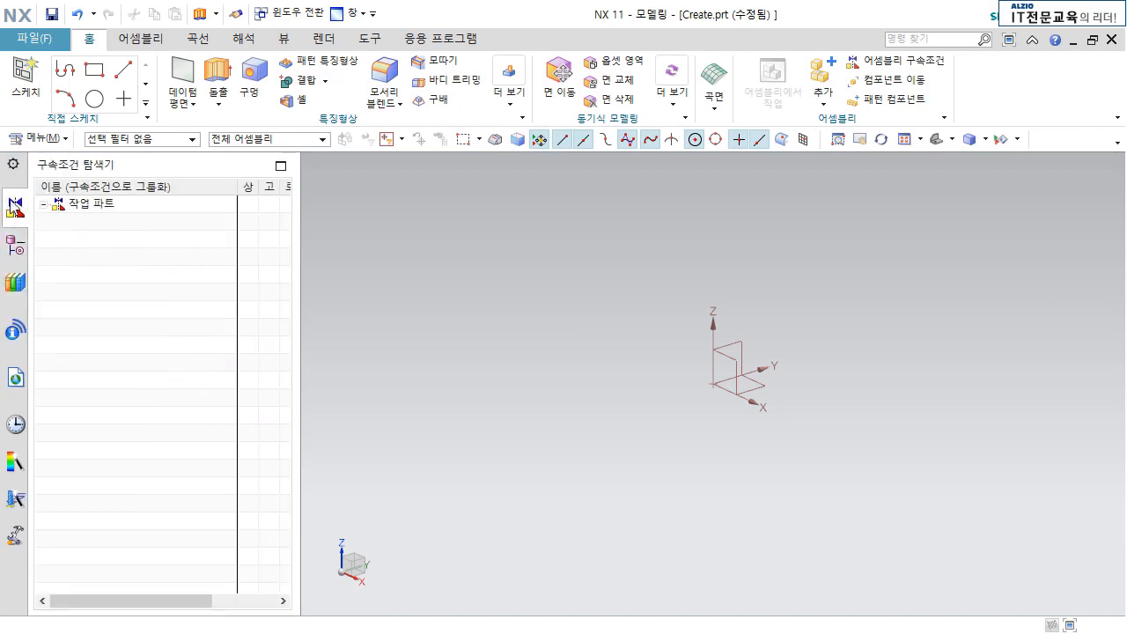
pyautogui.click(12, 163)
pyautogui.moveTo(80, 377)
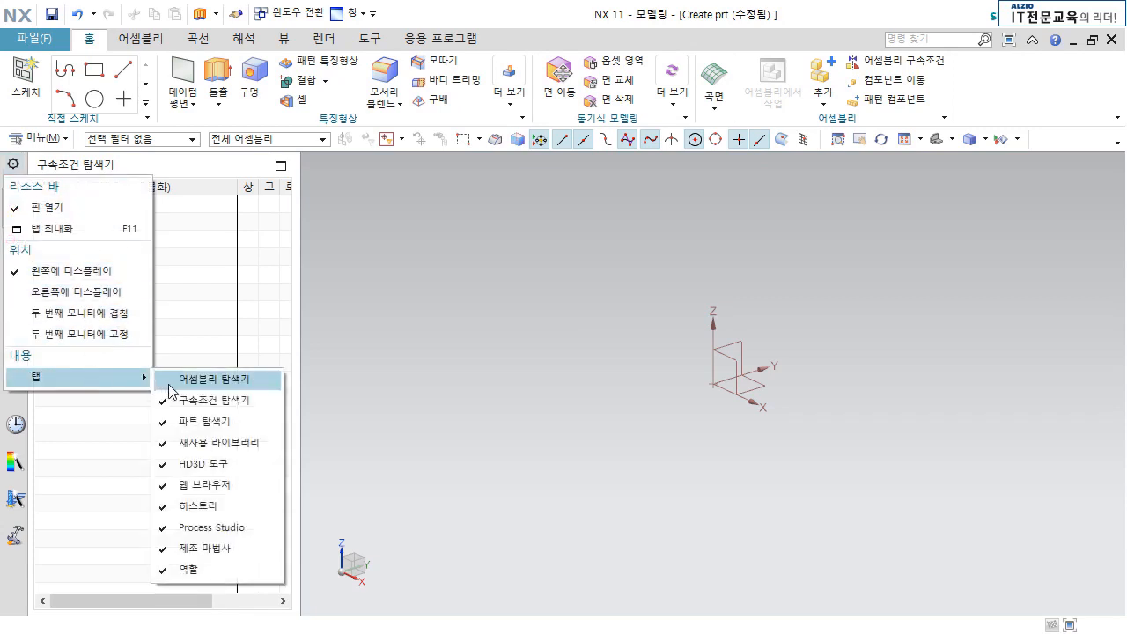
pyautogui.click(168, 384)
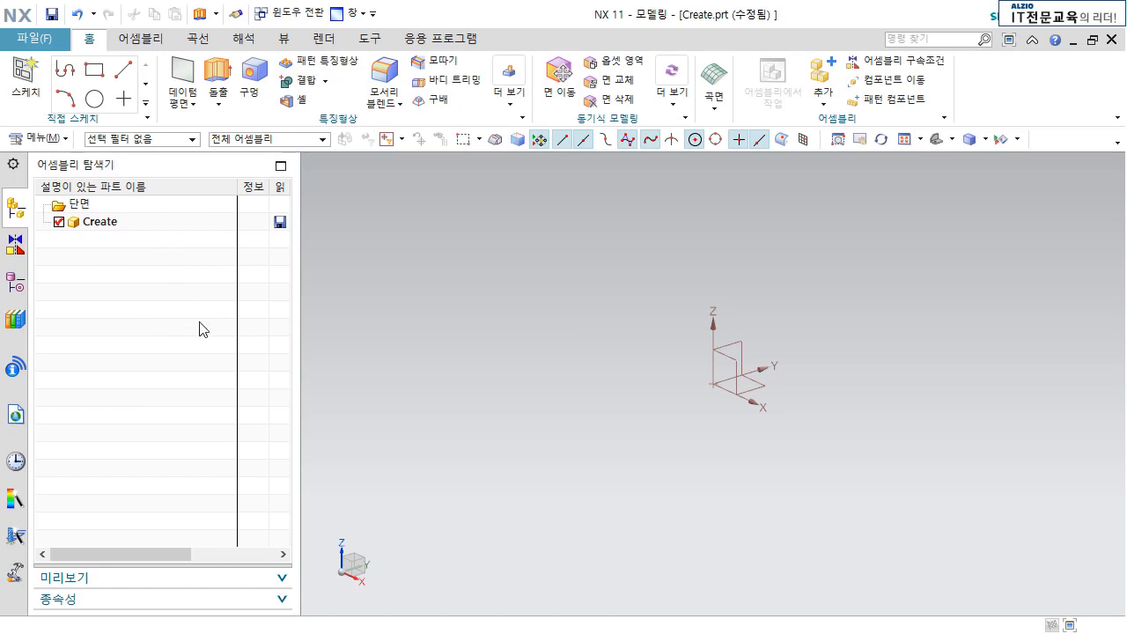
pyautogui.click(16, 279)
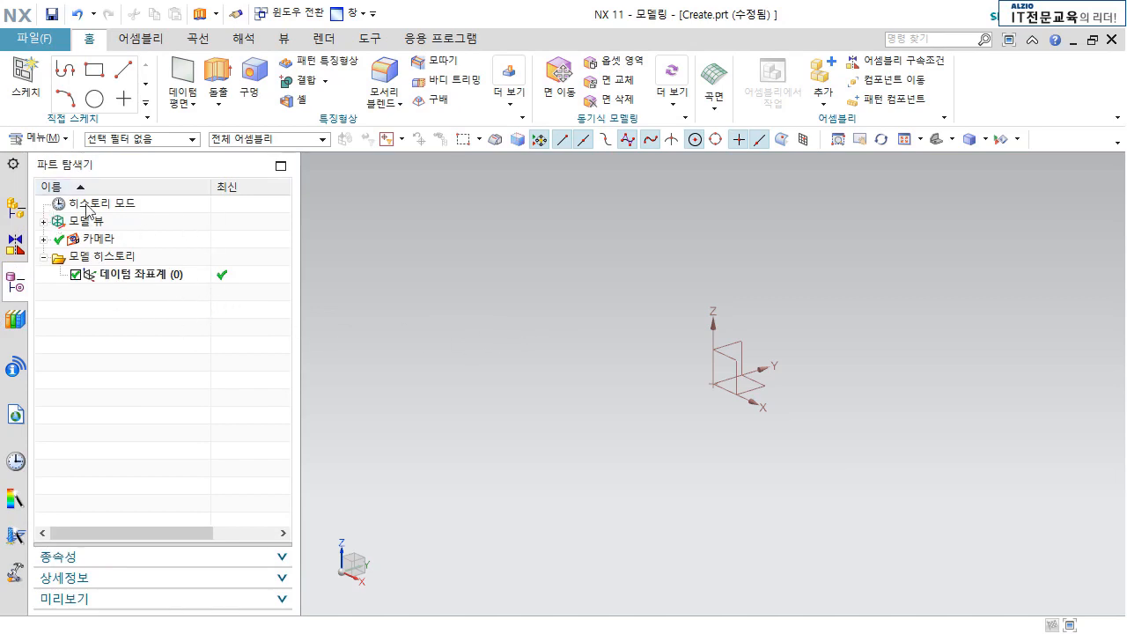
# View the Constraint and Assembly Navigators for comparison and return to the Part Navigator.
pyautogui.click(16, 242)
pyautogui.click(16, 208)
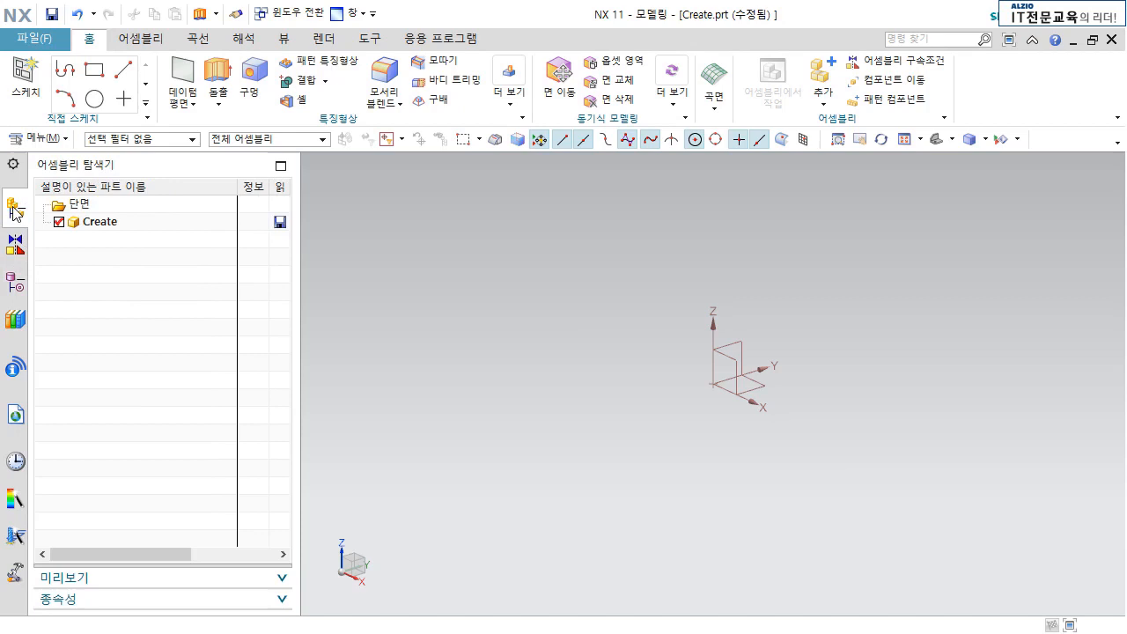
pyautogui.click(15, 284)
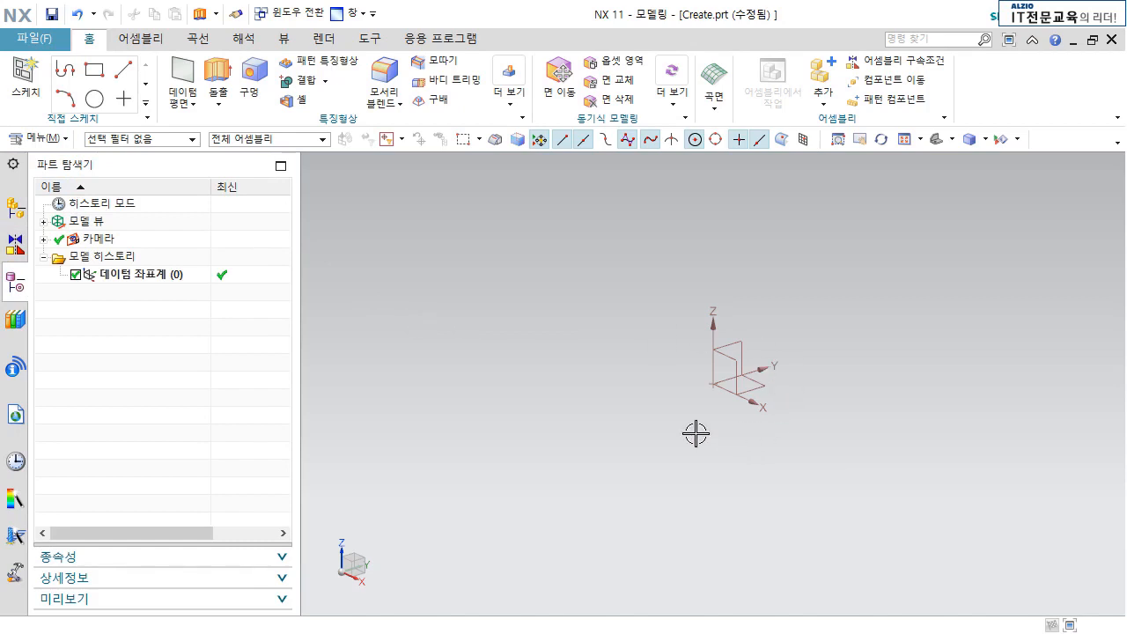
# Examine the datum coordinate system in the graphics area, checking its selectable objects and its X, Y and Z axes from several directions.
pyautogui.click(727, 361)
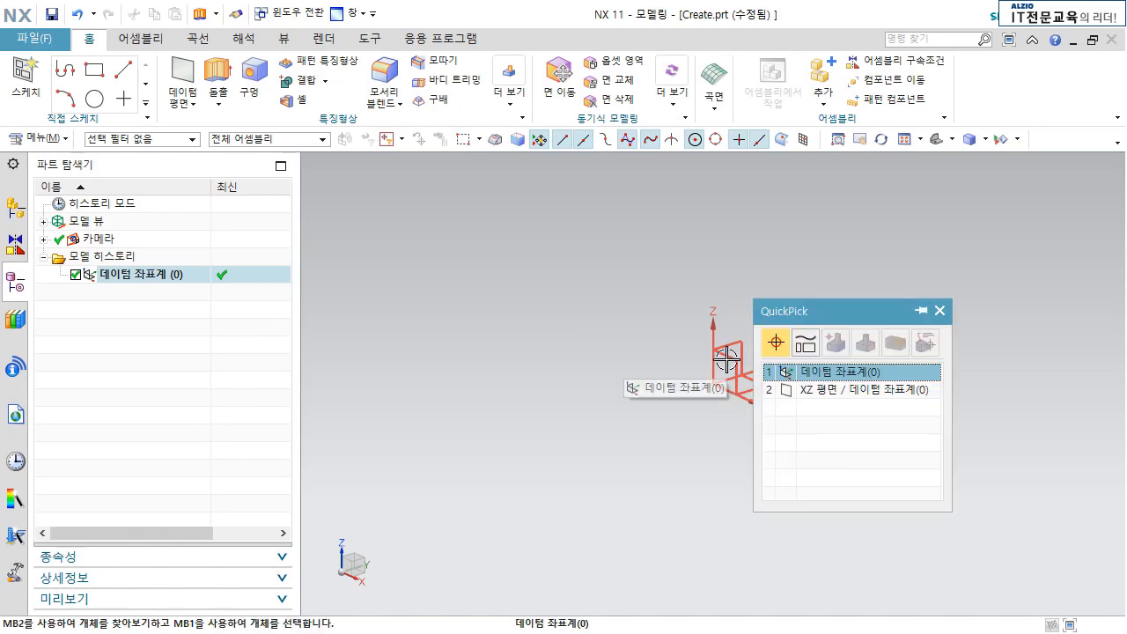
pyautogui.press('Escape')
pyautogui.moveTo(734, 395); pyautogui.dragTo(601, 390, button='middle')
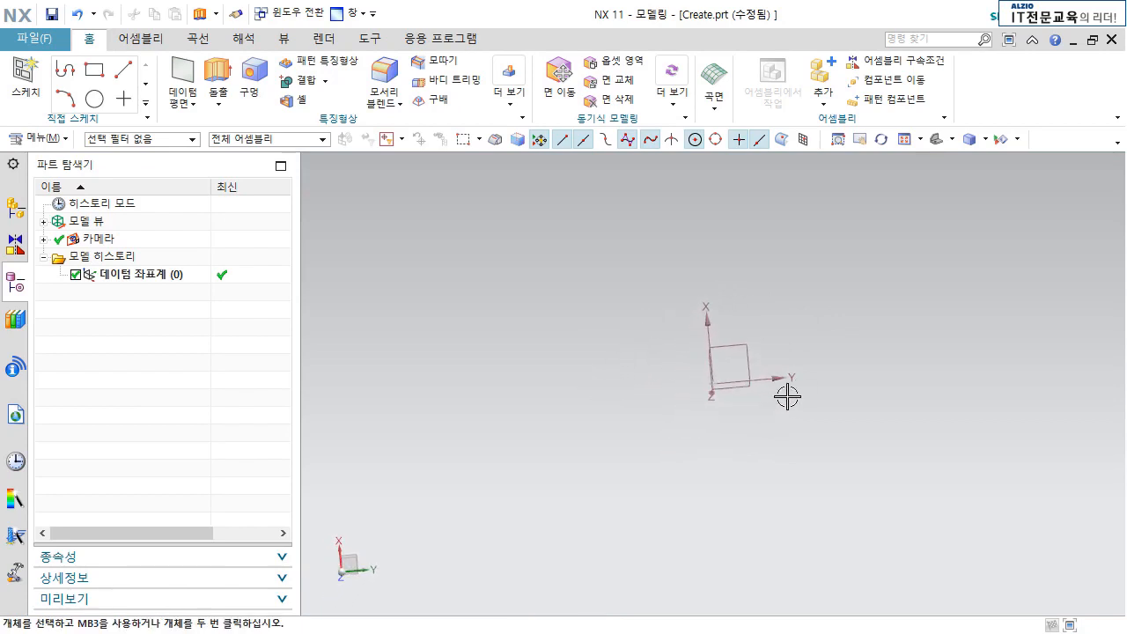
pyautogui.moveTo(749, 382); pyautogui.dragTo(772, 395, button='middle')
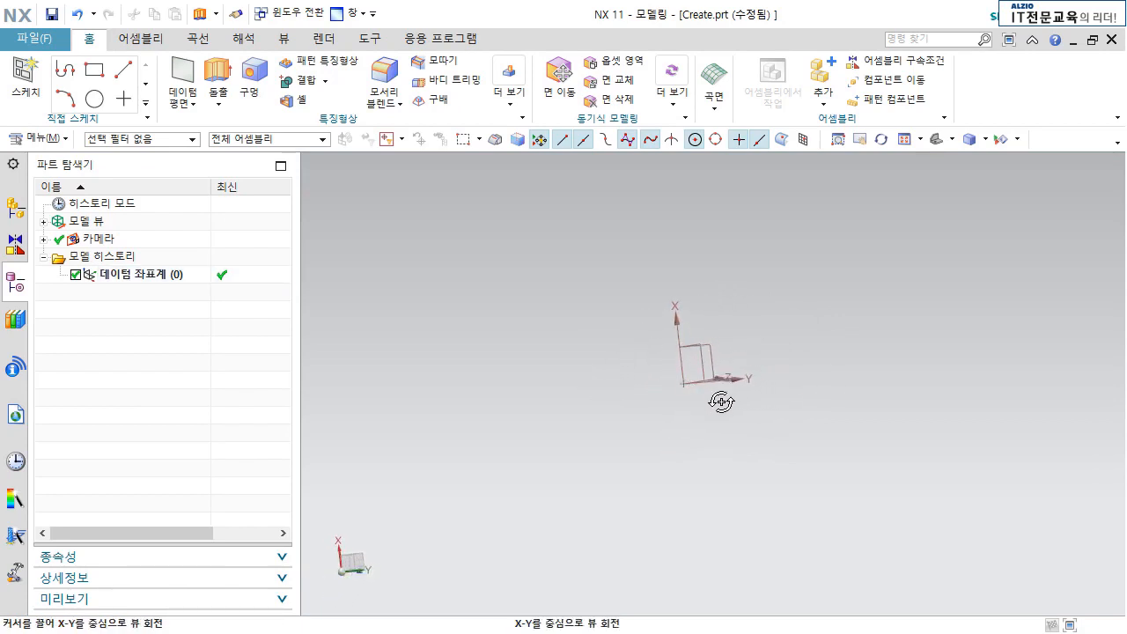
pyautogui.moveTo(716, 374); pyautogui.dragTo(715, 374, button='middle')
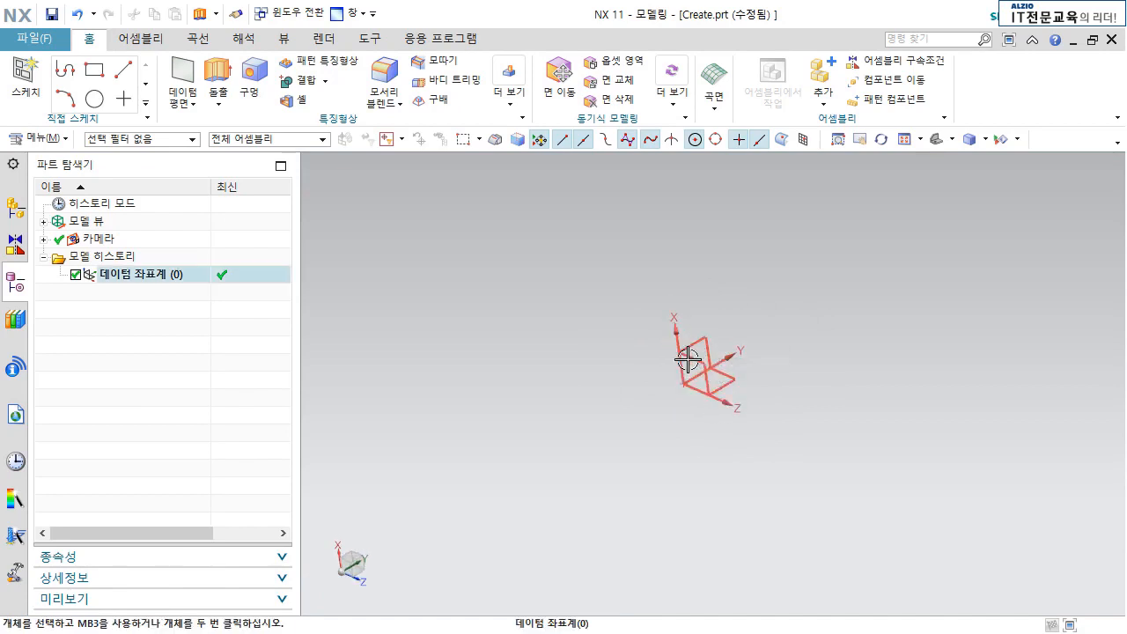
pyautogui.moveTo(793, 419); pyautogui.dragTo(764, 396, button='middle')
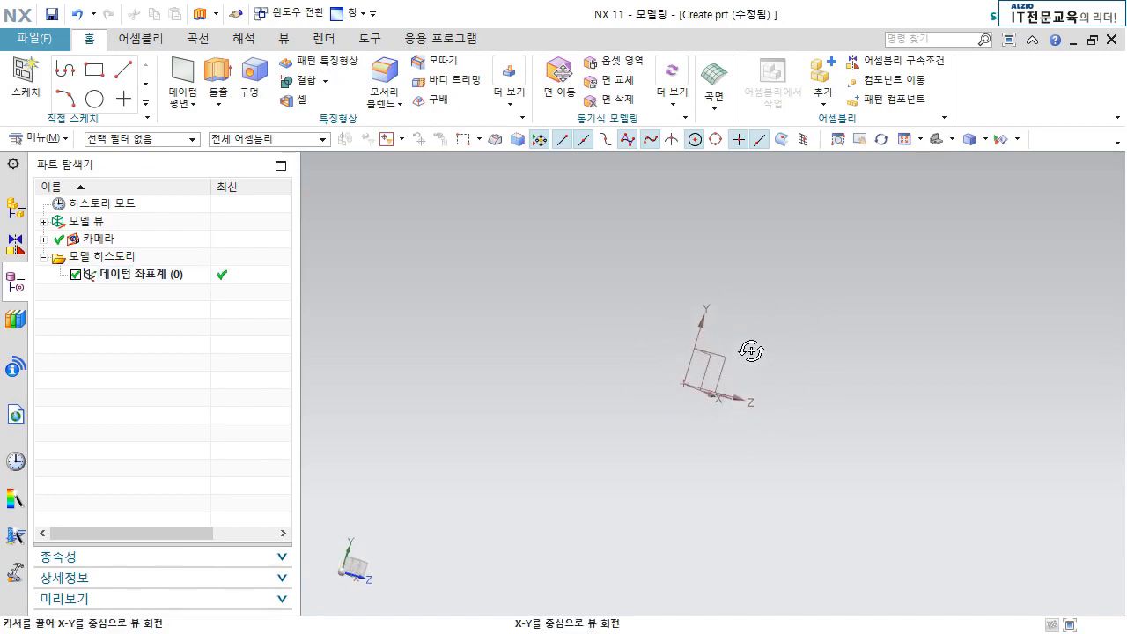
pyautogui.moveTo(751, 350); pyautogui.dragTo(642, 250, button='middle')
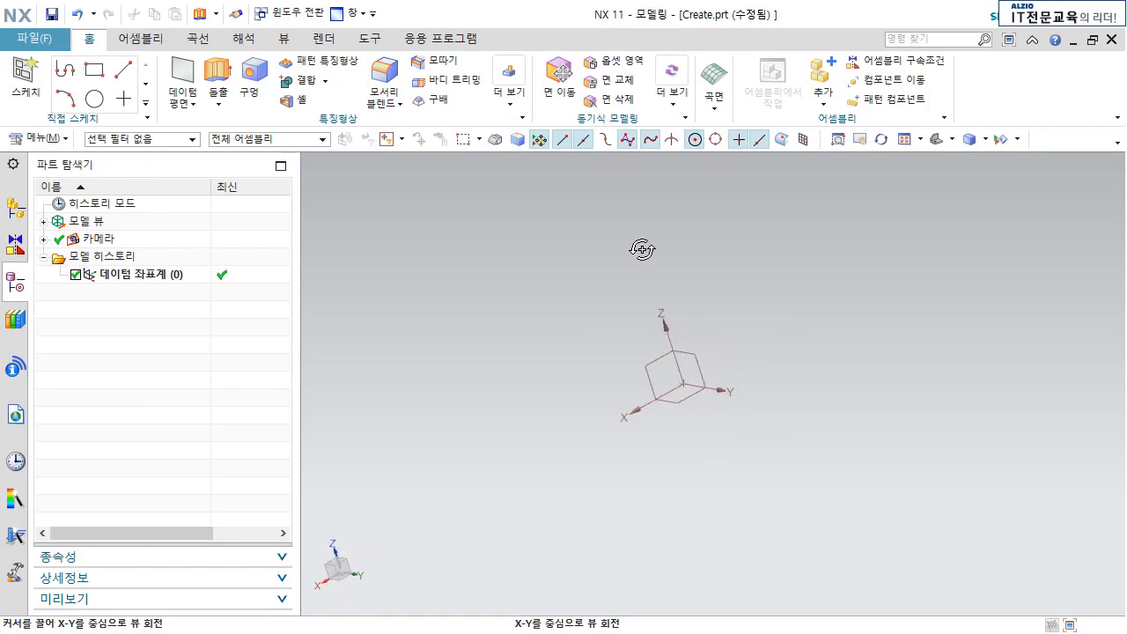
pyautogui.moveTo(712, 420); pyautogui.dragTo(480, 362, button='middle')
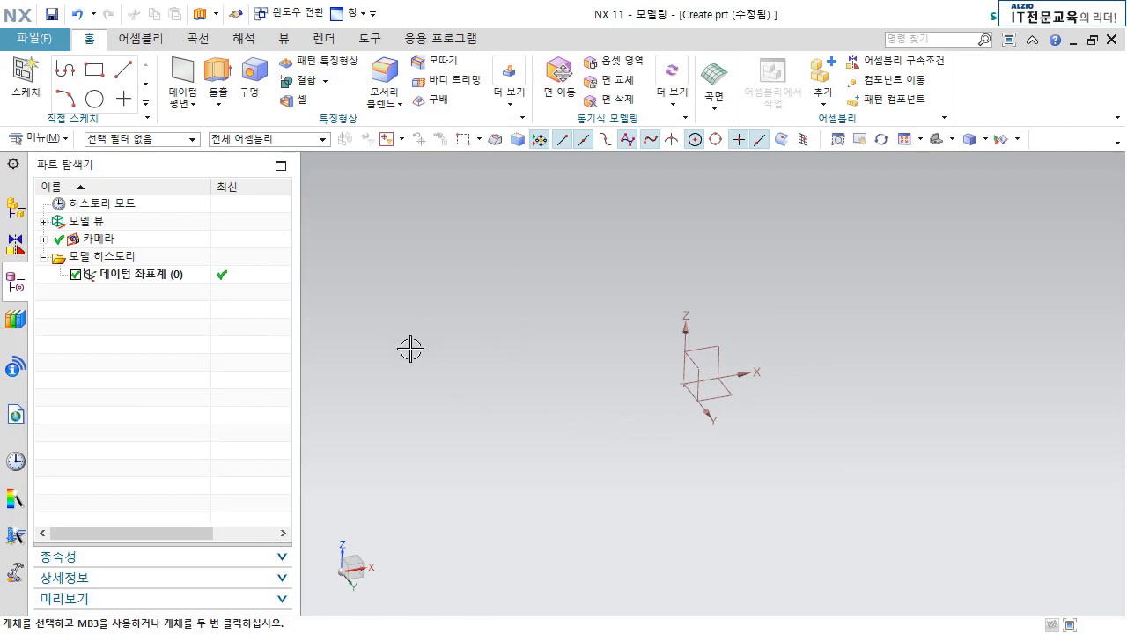
pyautogui.moveTo(679, 410)
pyautogui.mouseDown(button='middle')
pyautogui.moveTo(713, 400)
pyautogui.moveTo(674, 397)
pyautogui.mouseUp(button='middle')
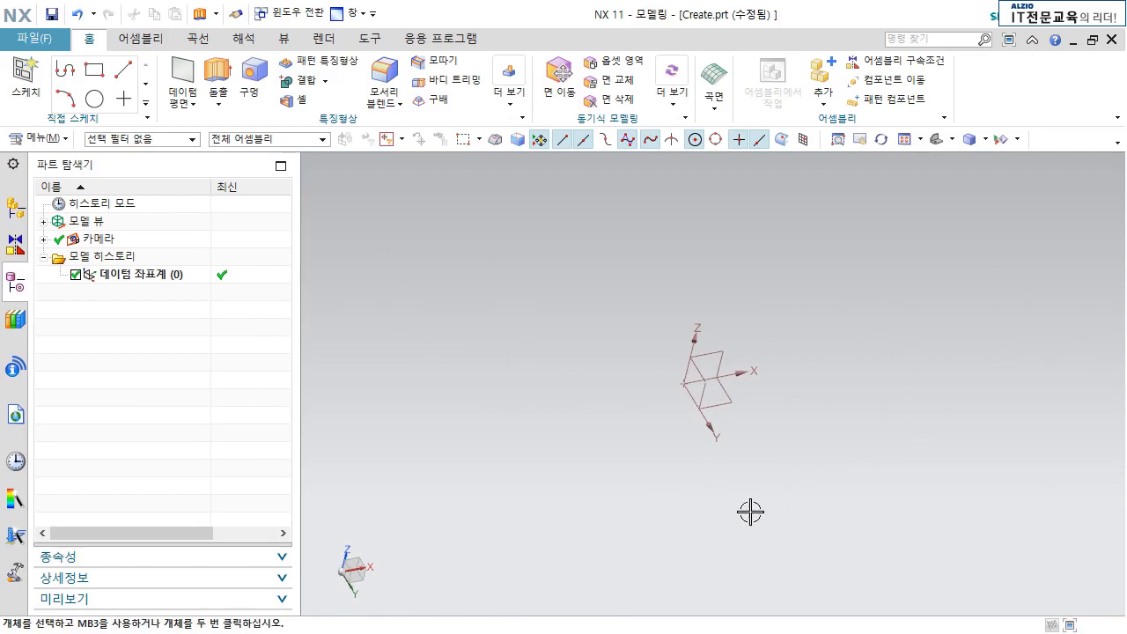
pyautogui.moveTo(771, 444); pyautogui.dragTo(781, 465, button='middle')
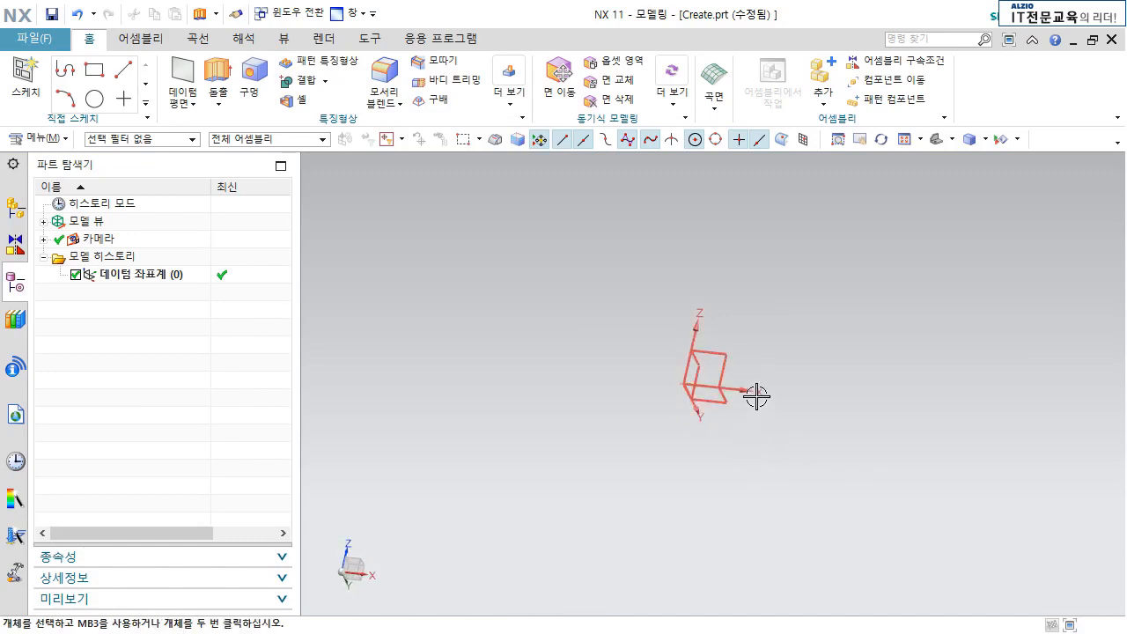
pyautogui.moveTo(746, 446); pyautogui.dragTo(502, 382, button='middle')
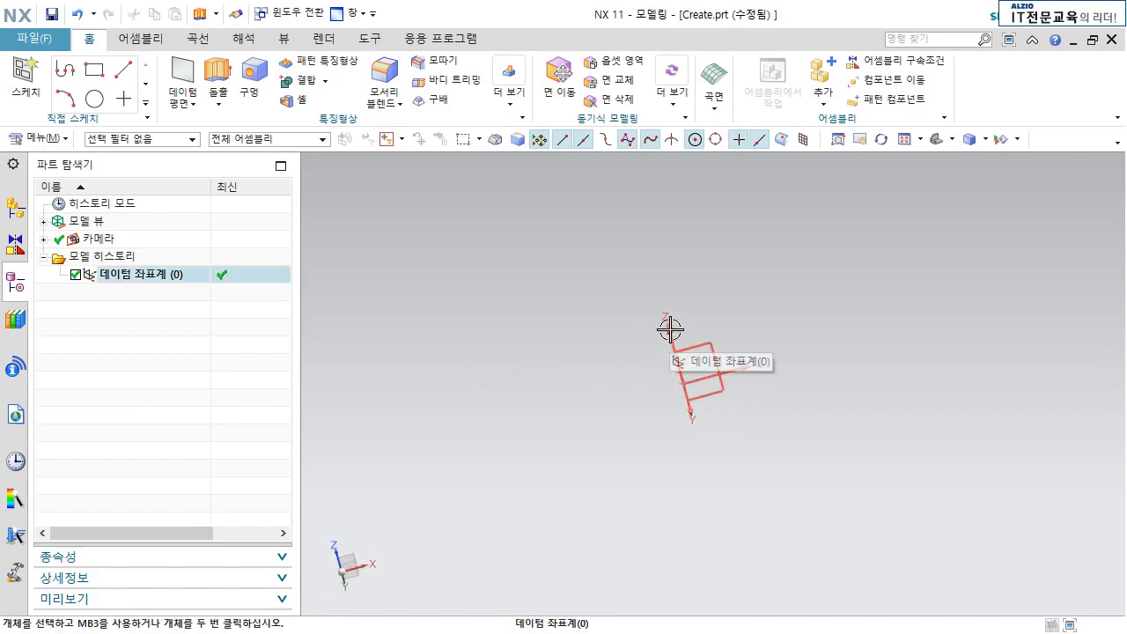
pyautogui.moveTo(670, 328); pyautogui.dragTo(796, 410, button='middle')
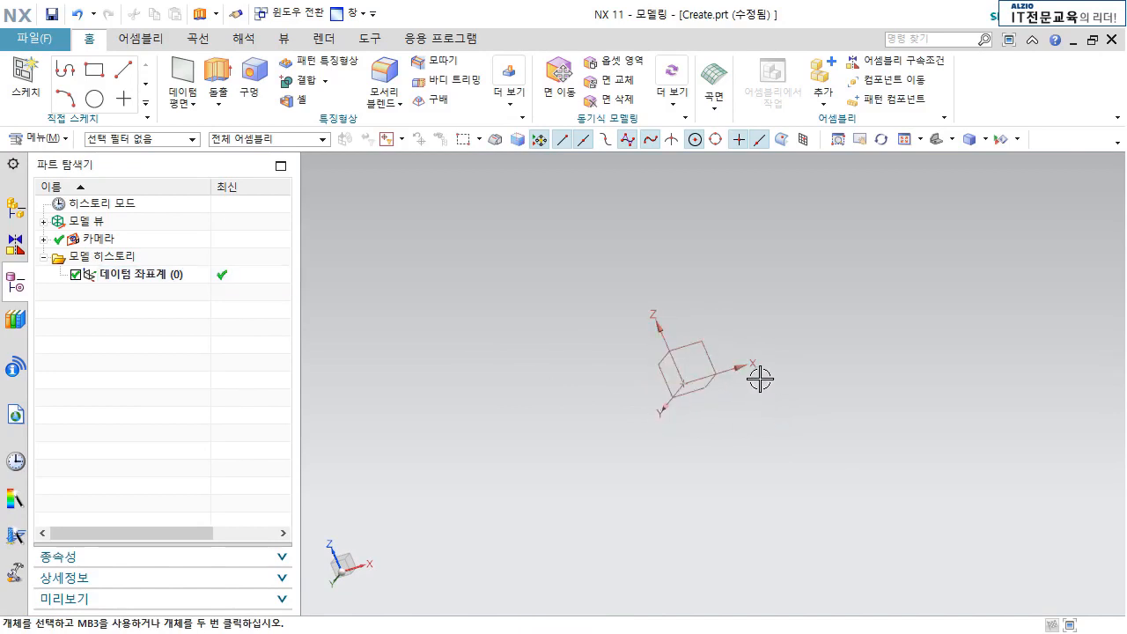
pyautogui.moveTo(760, 379); pyautogui.dragTo(747, 431, button='middle')
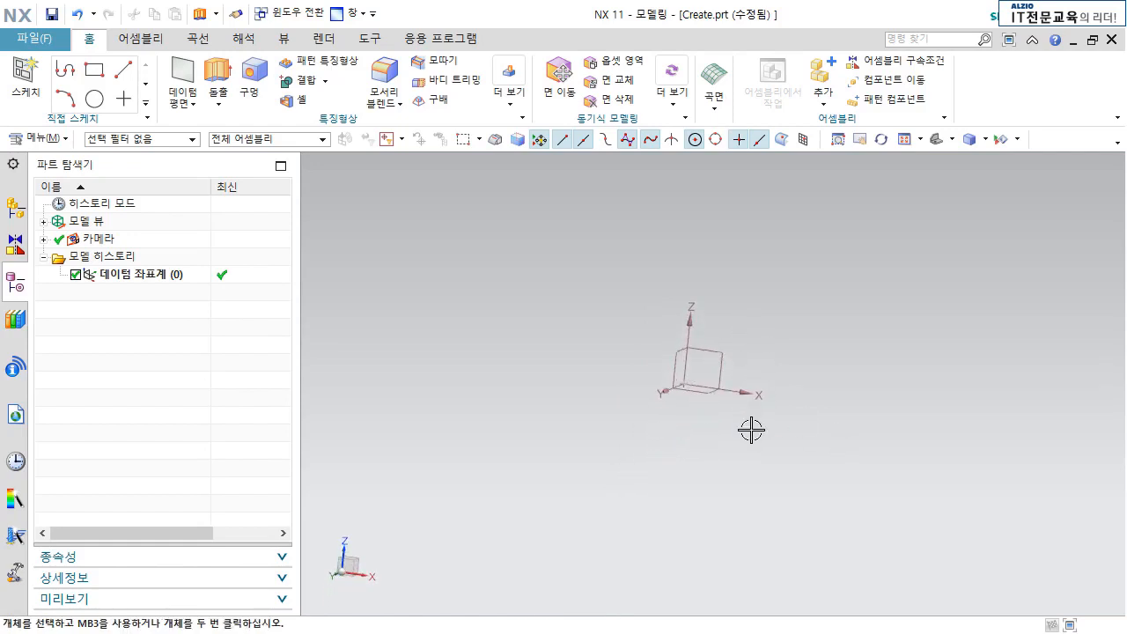
pyautogui.moveTo(673, 448); pyautogui.dragTo(660, 367, button='middle')
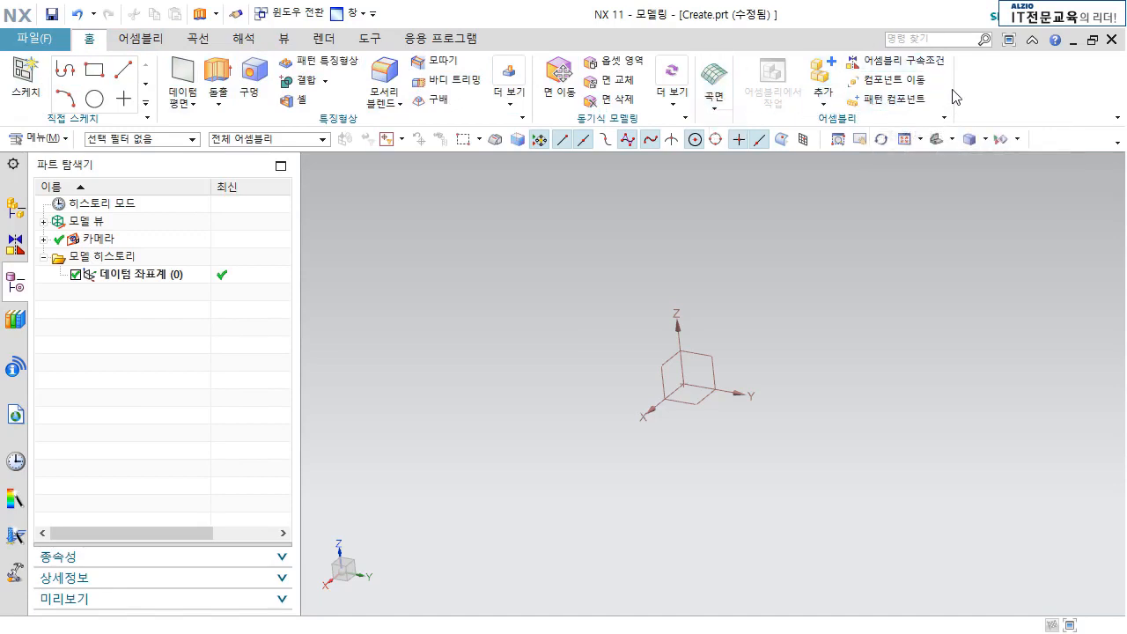
# Turn off the Assemblies (어셈블리) application and return to the Home modeling commands.
pyautogui.click(439, 38)
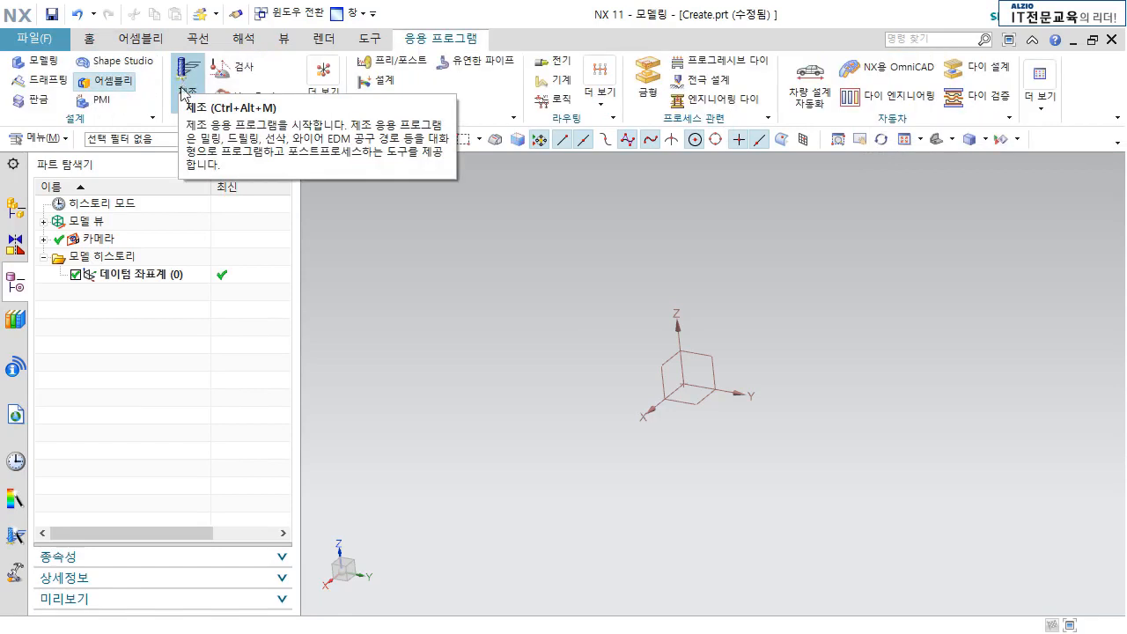
pyautogui.click(88, 38)
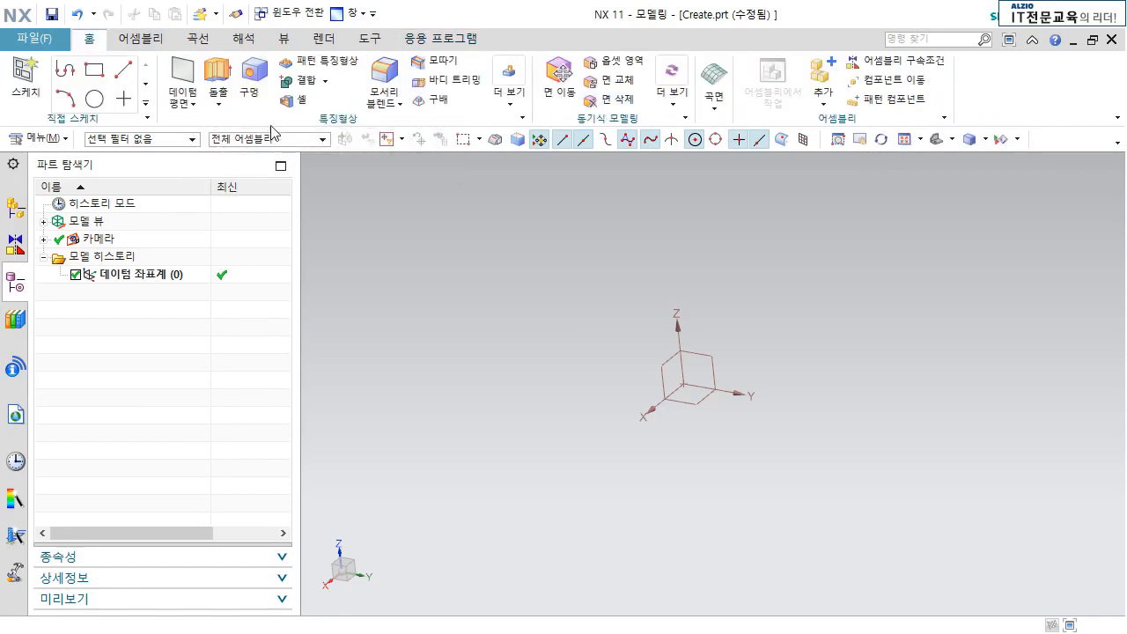
pyautogui.click(478, 42)
pyautogui.click(129, 85)
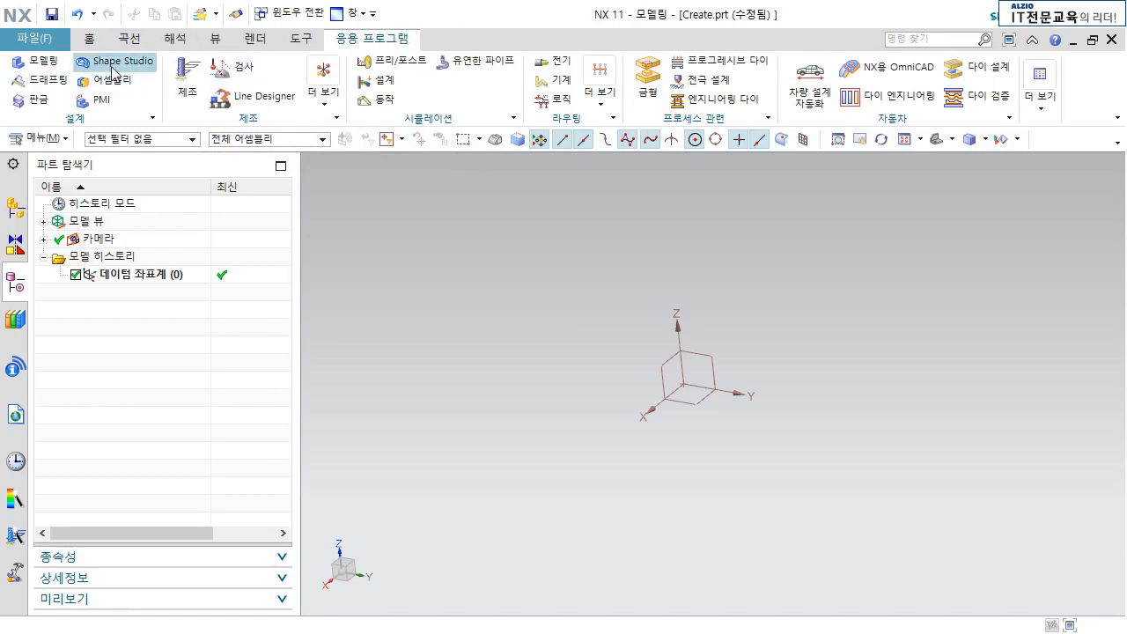
pyautogui.click(96, 41)
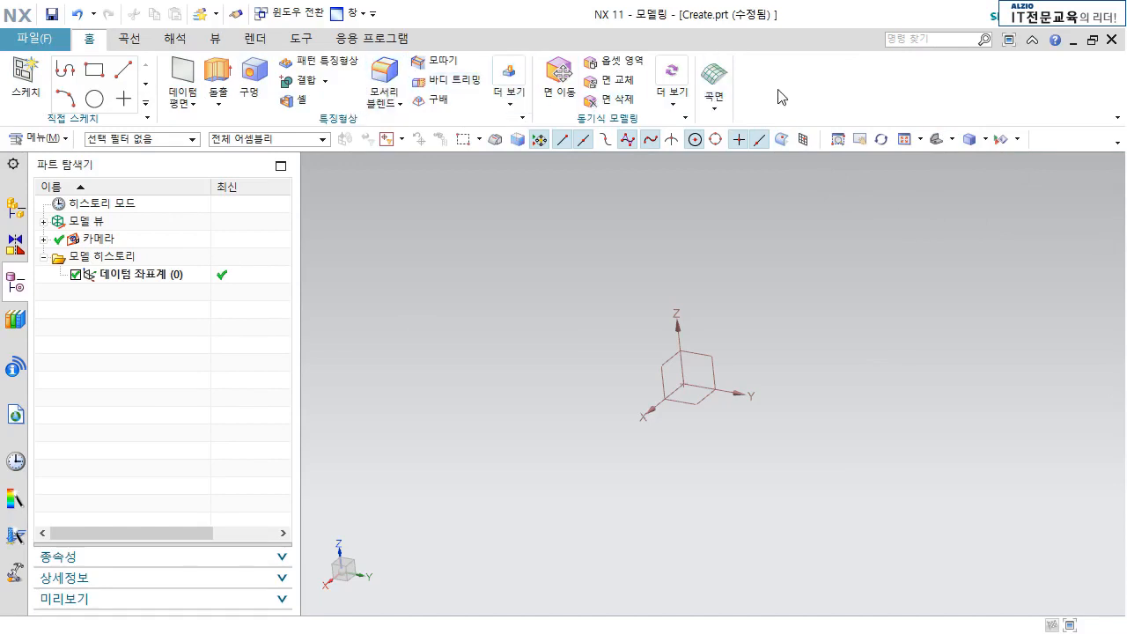
# Examine which command groups the Home ribbon can display and which commands the Surface group contains.
pyautogui.click(1116, 118)
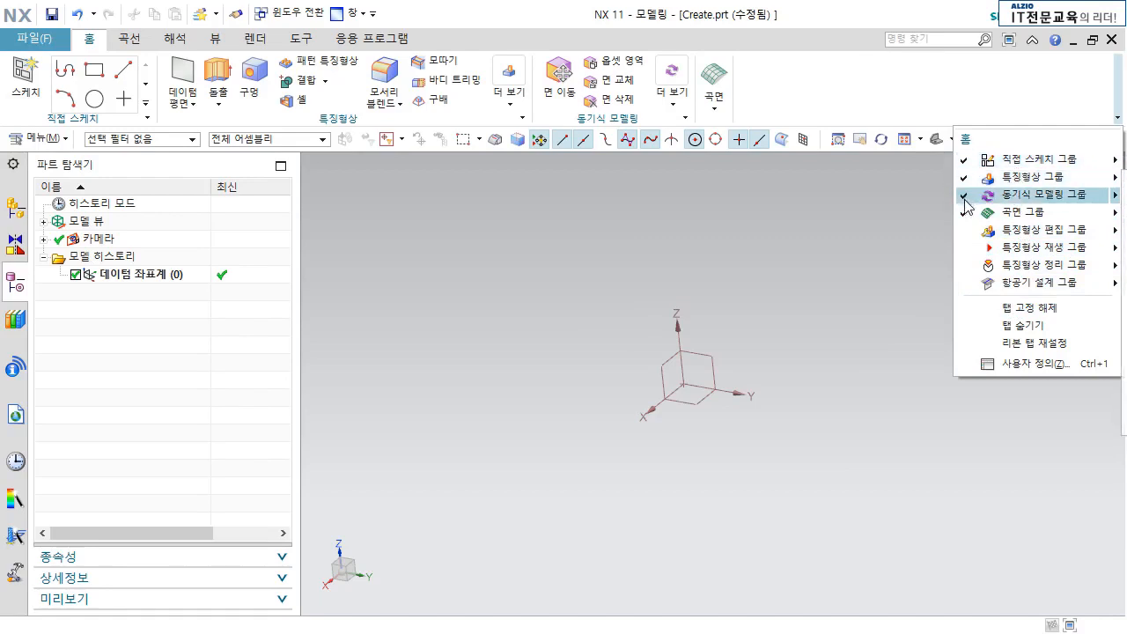
pyautogui.press('Escape')
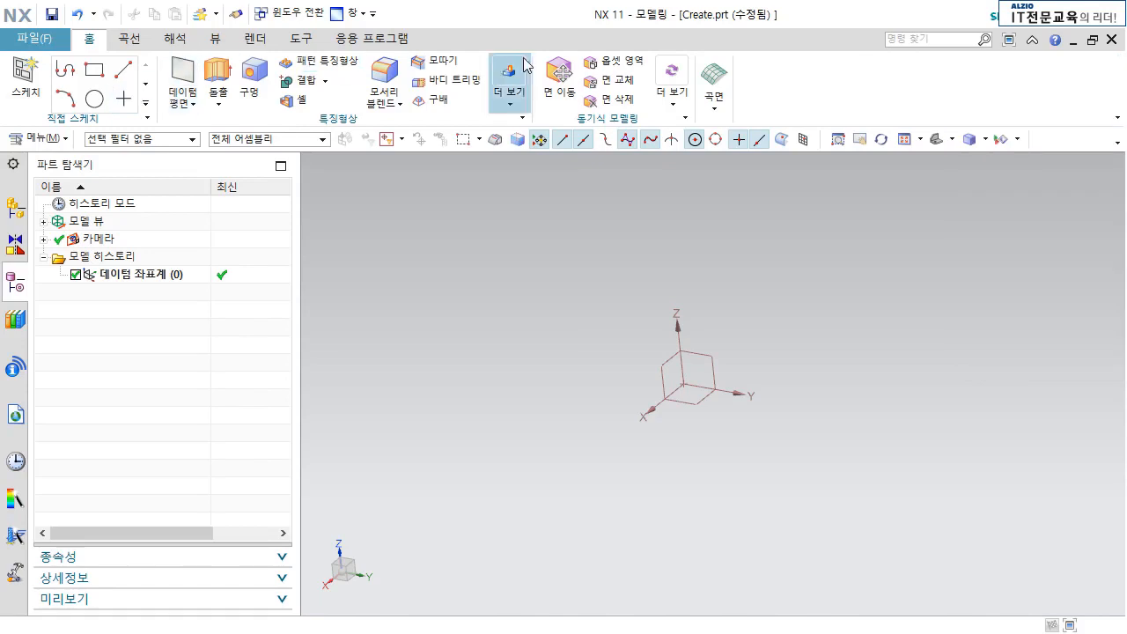
pyautogui.click(673, 88)
pyautogui.click(1116, 111)
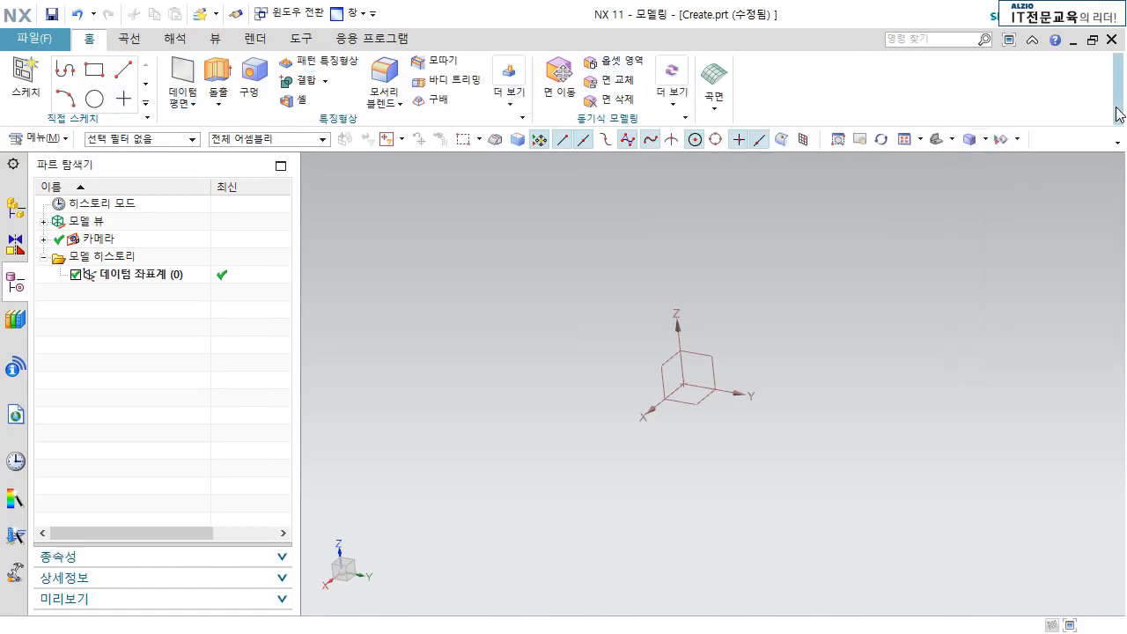
pyautogui.click(1117, 117)
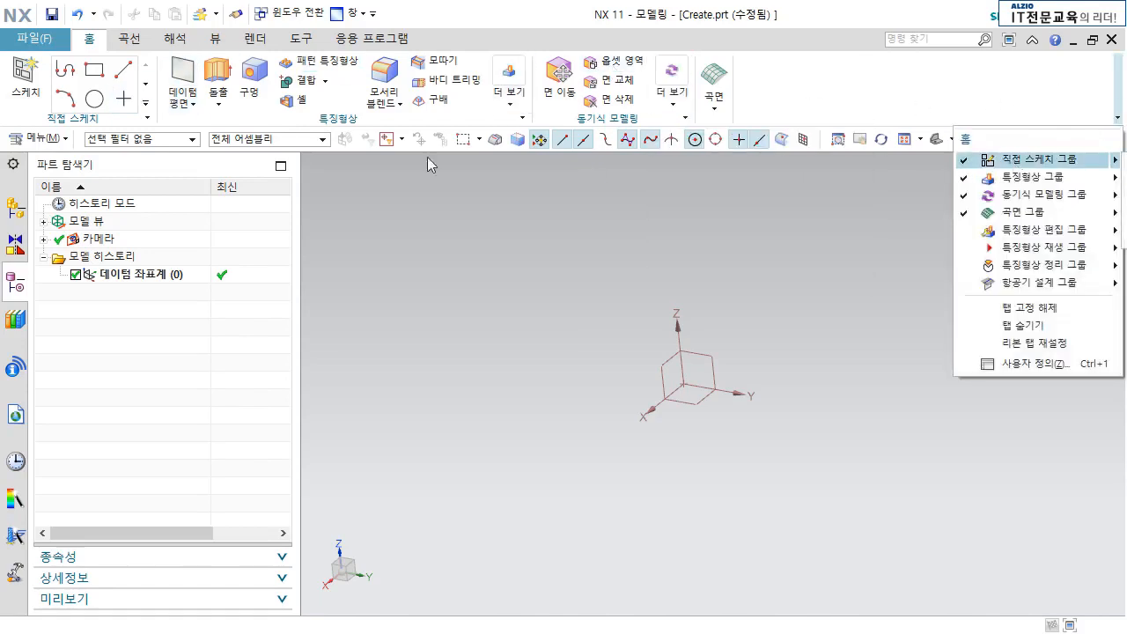
pyautogui.press('Escape')
pyautogui.click(714, 88)
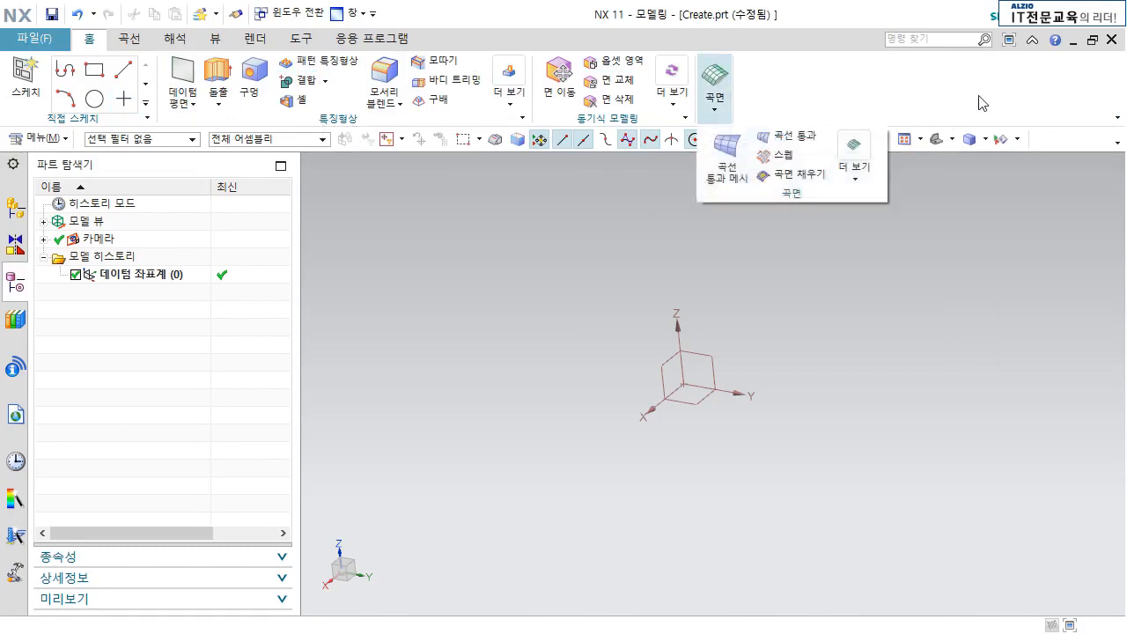
pyautogui.click(1118, 118)
pyautogui.click(1118, 120)
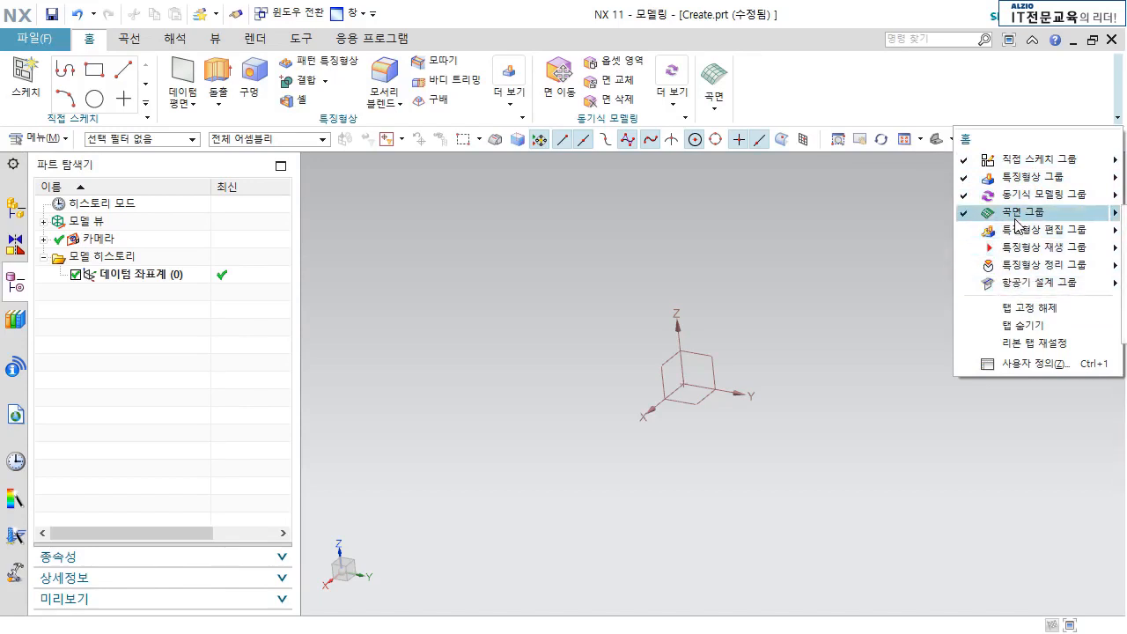
# Hide and restore the Surface group (곡면 그룹) on the Home ribbon, and temporarily show the Edit Feature group (특징형상 편집 그룹).
pyautogui.click(967, 213)
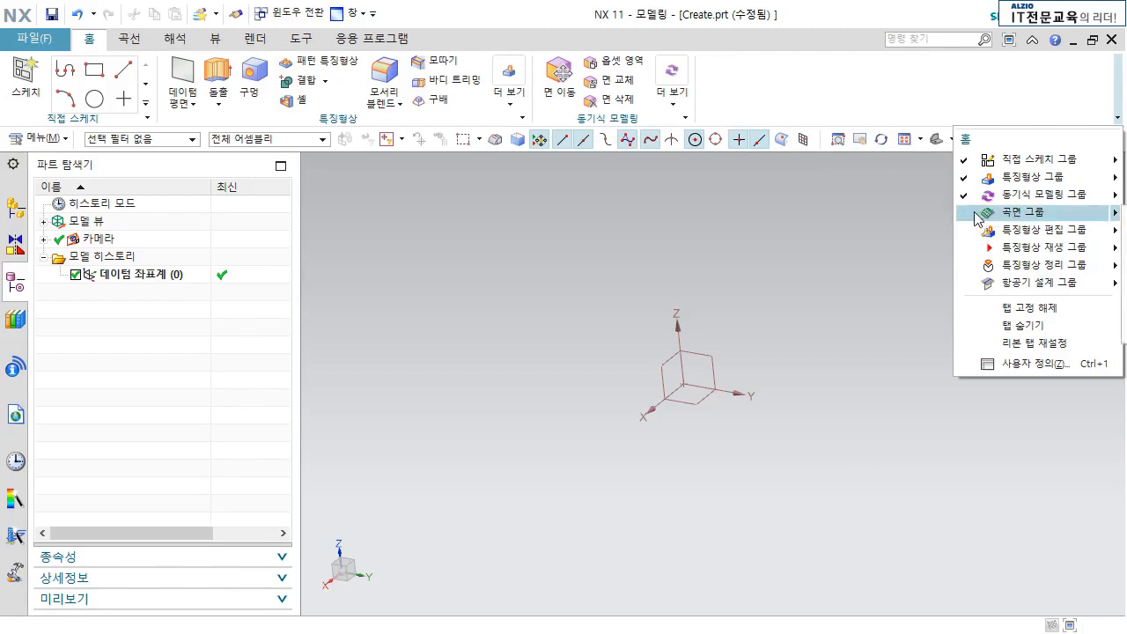
pyautogui.click(973, 220)
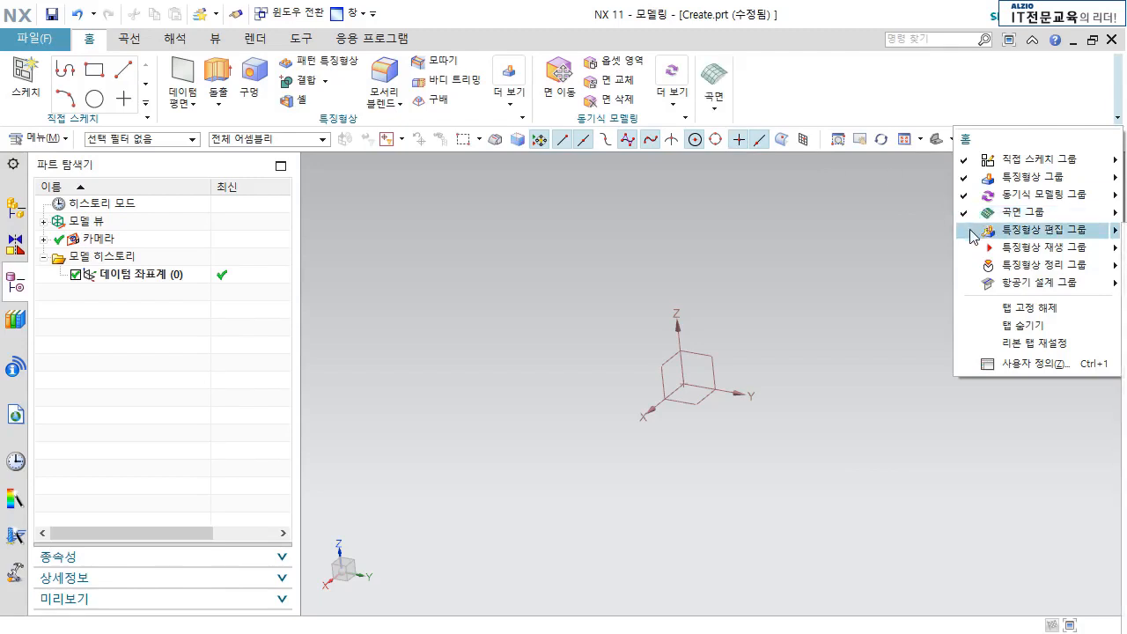
pyautogui.click(972, 230)
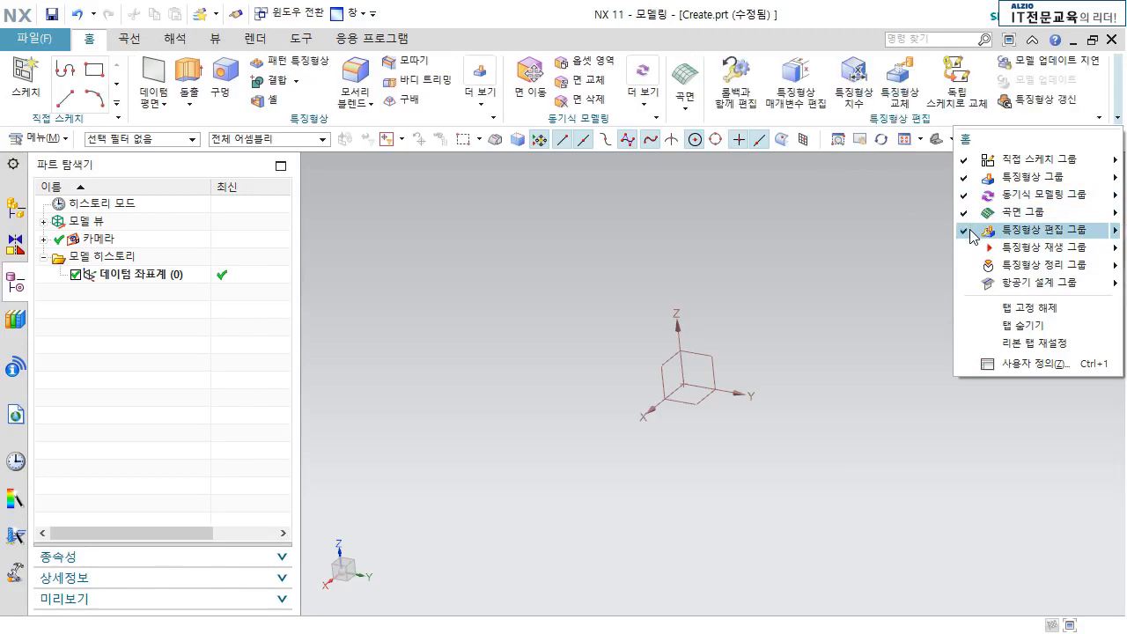
pyautogui.click(973, 232)
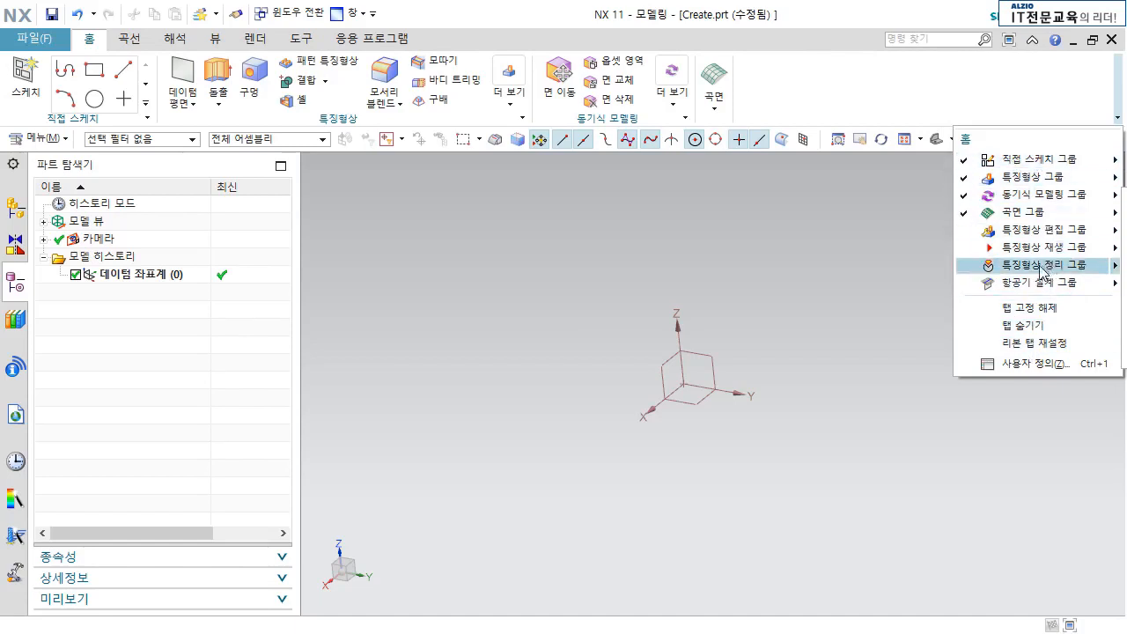
pyautogui.click(847, 91)
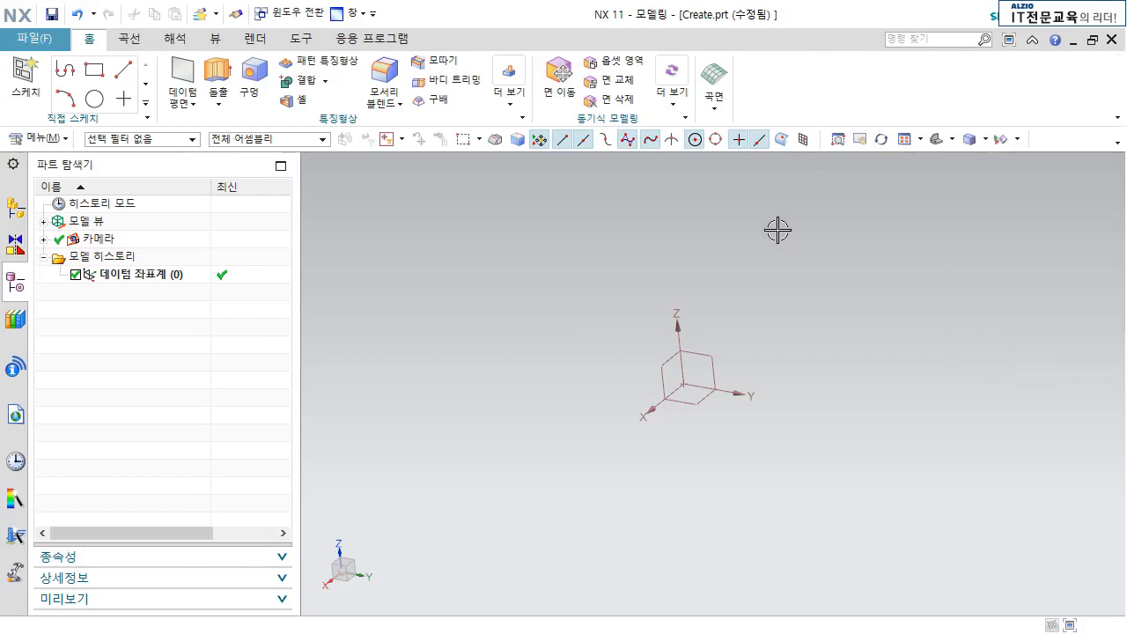
# View the Application, Tools and Render commands, return to the Home commands and review the list of available groups.
pyautogui.click(363, 50)
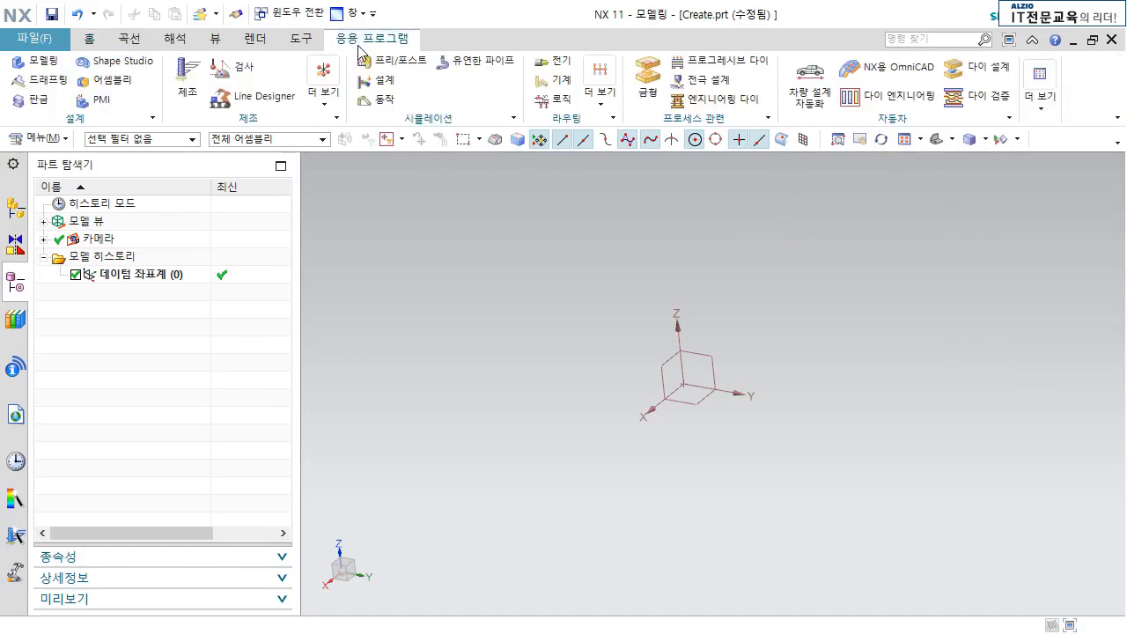
pyautogui.click(301, 42)
pyautogui.click(236, 48)
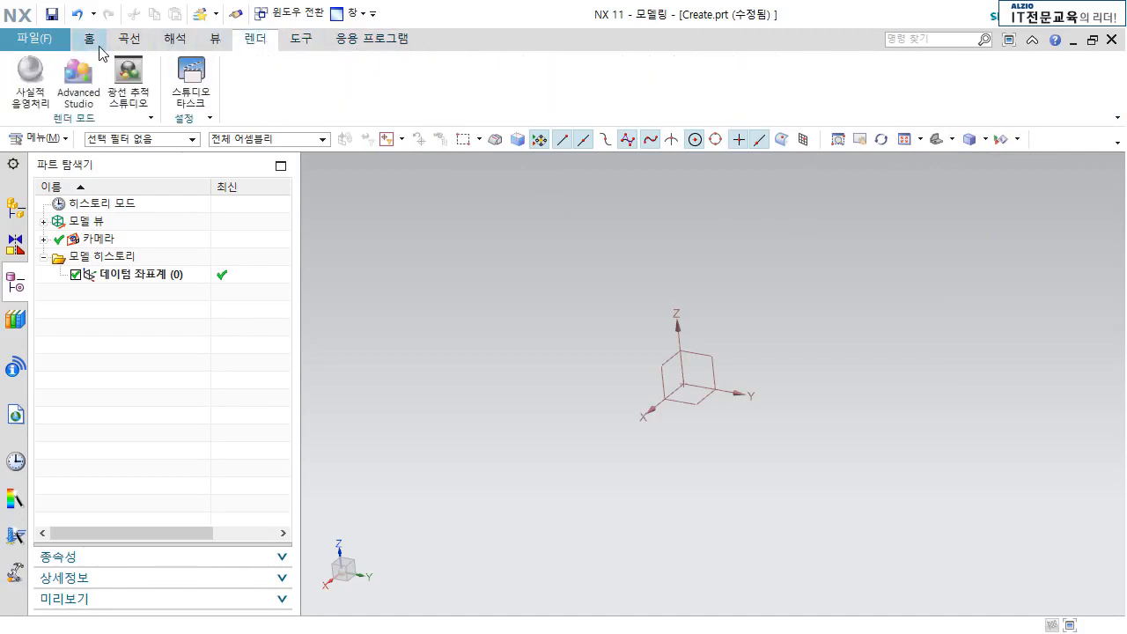
pyautogui.click(92, 44)
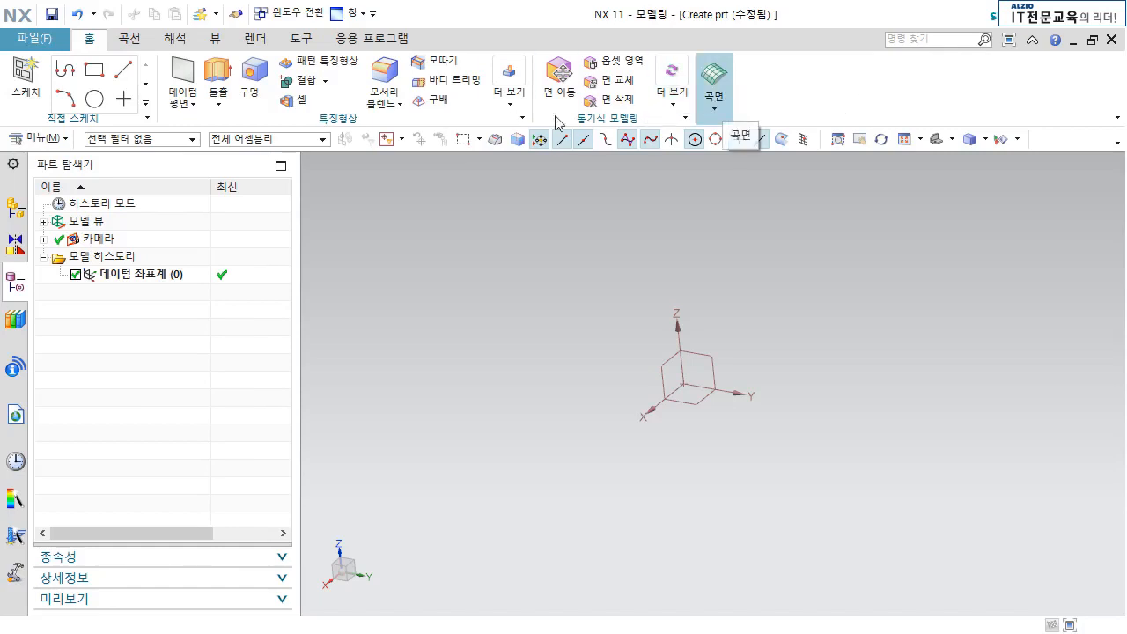
pyautogui.click(1111, 108)
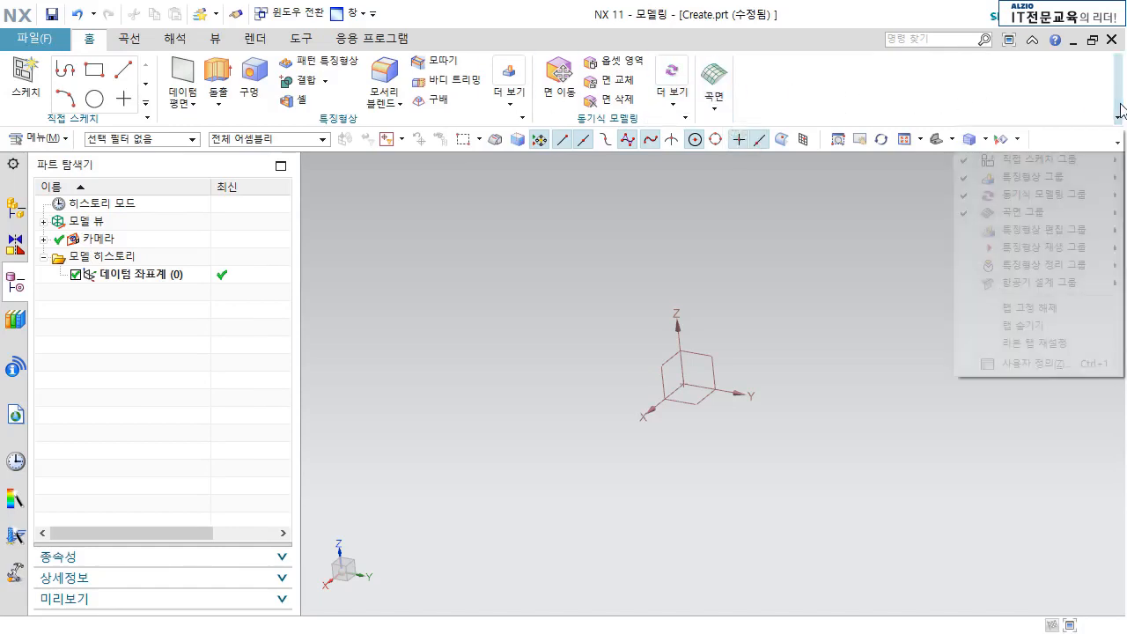
pyautogui.click(797, 246)
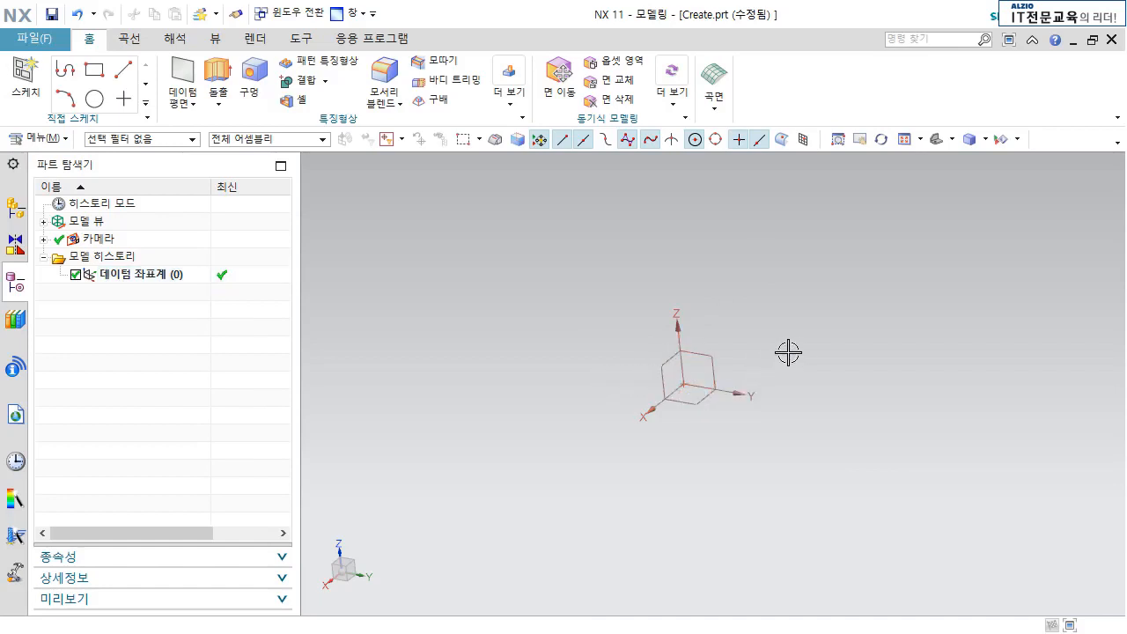
# Sketch a two-point rectangle measuring about 67 by 62 mm around the origin on the XY plane of the datum coordinate system.
pyautogui.moveTo(787, 352); pyautogui.dragTo(840, 361, button='middle')
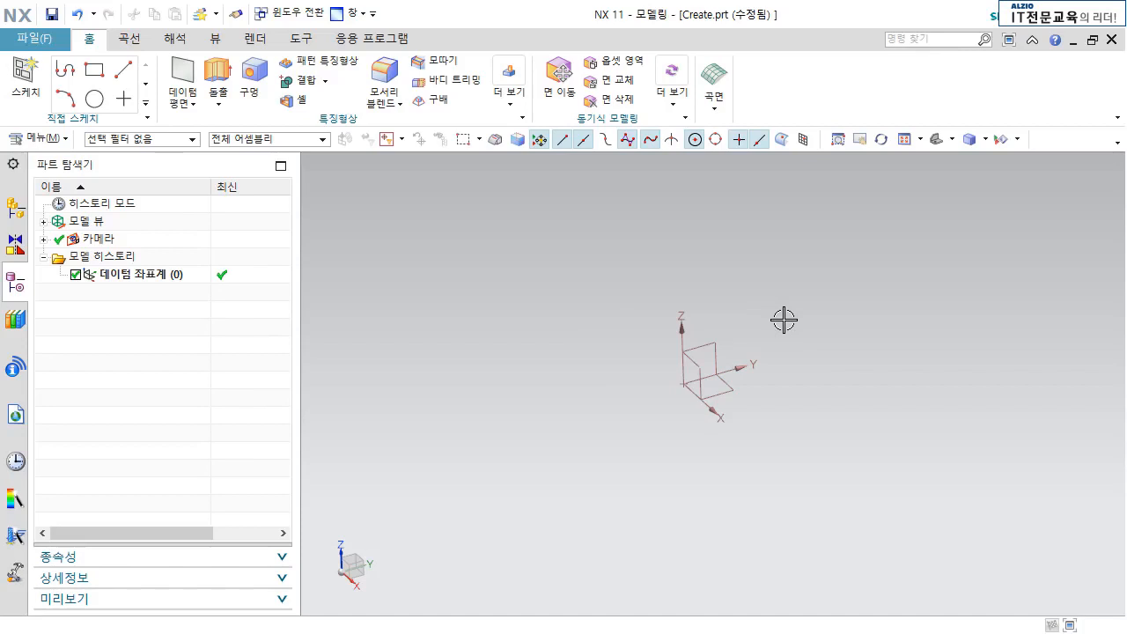
pyautogui.click(99, 79)
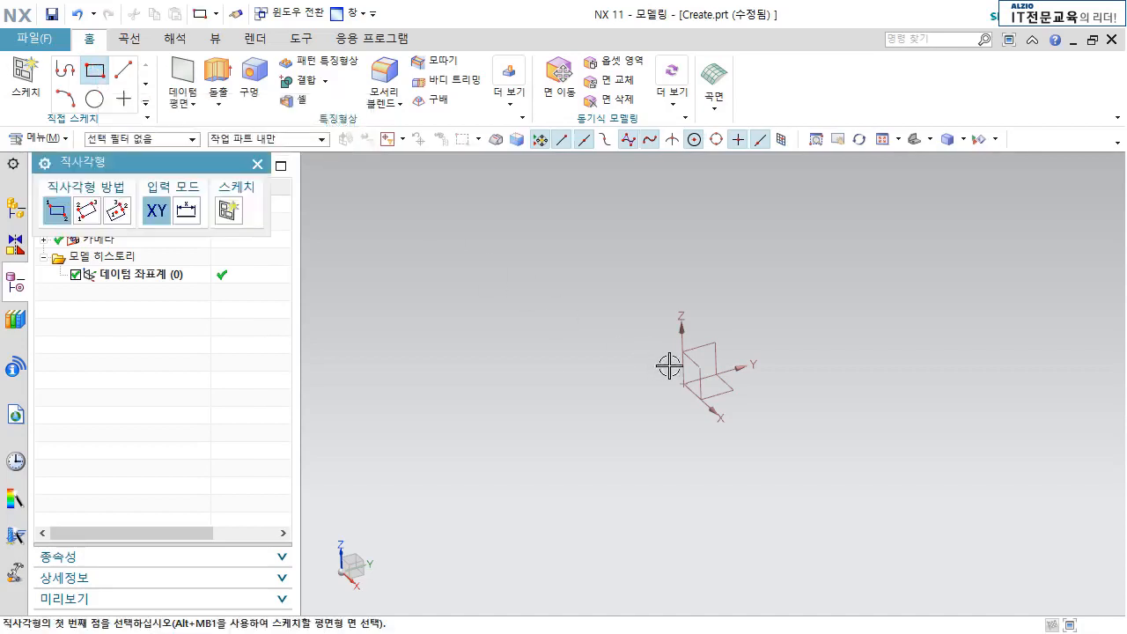
pyautogui.click(733, 389)
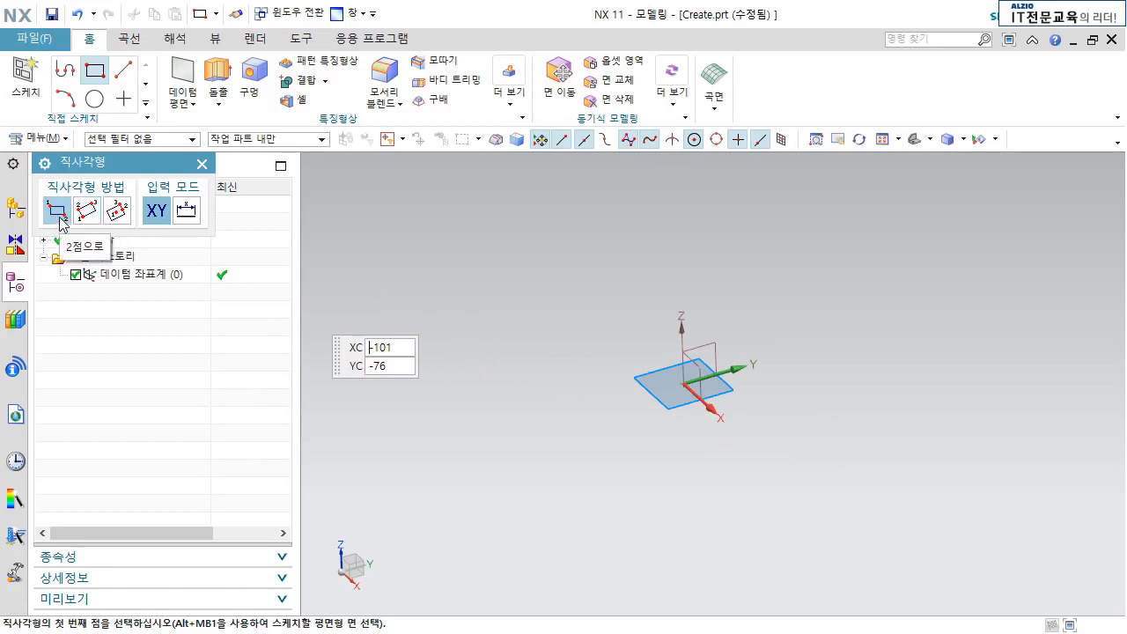
pyautogui.click(572, 363)
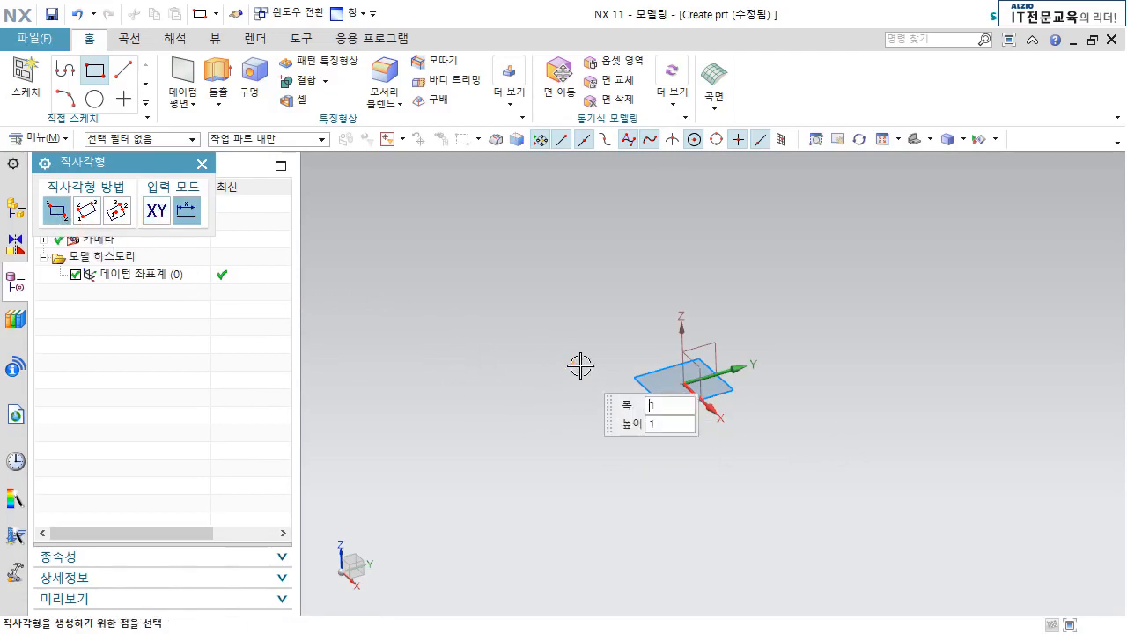
pyautogui.click(858, 404)
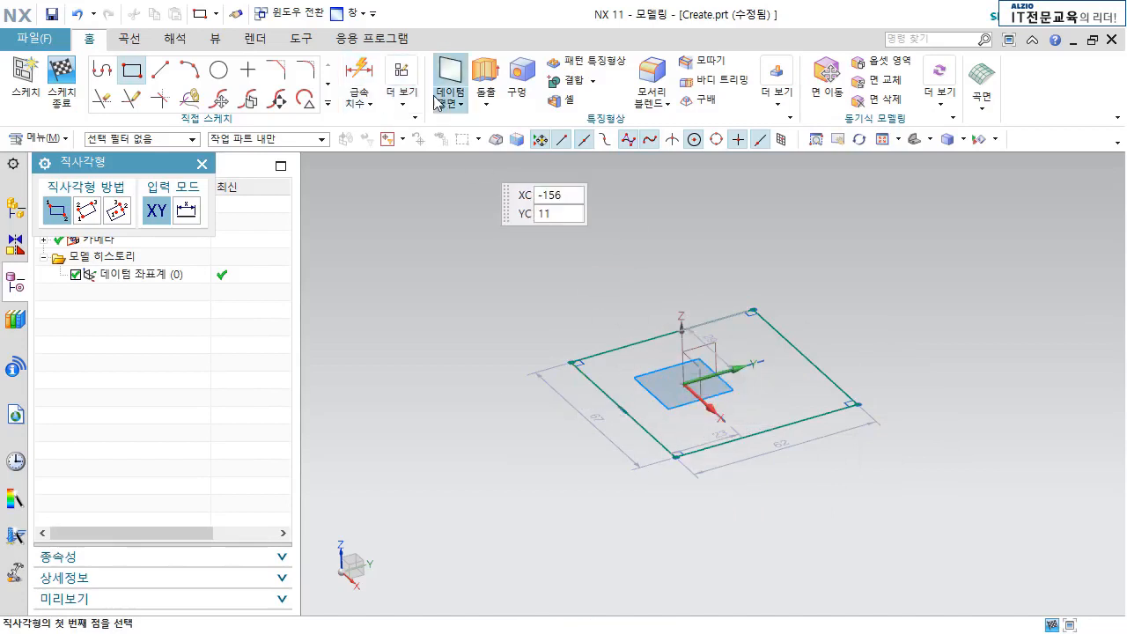
# Extrude the sketched rectangle upward into a solid block with an end distance of 33 mm.
pyautogui.click(486, 78)
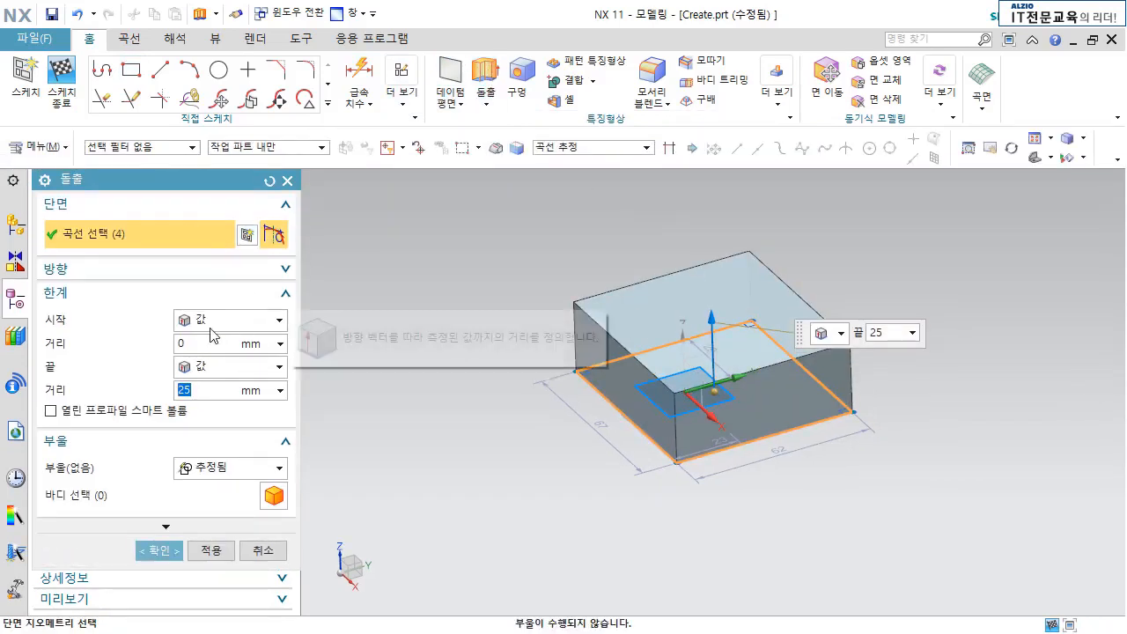
pyautogui.moveTo(711, 332); pyautogui.dragTo(732, 246)
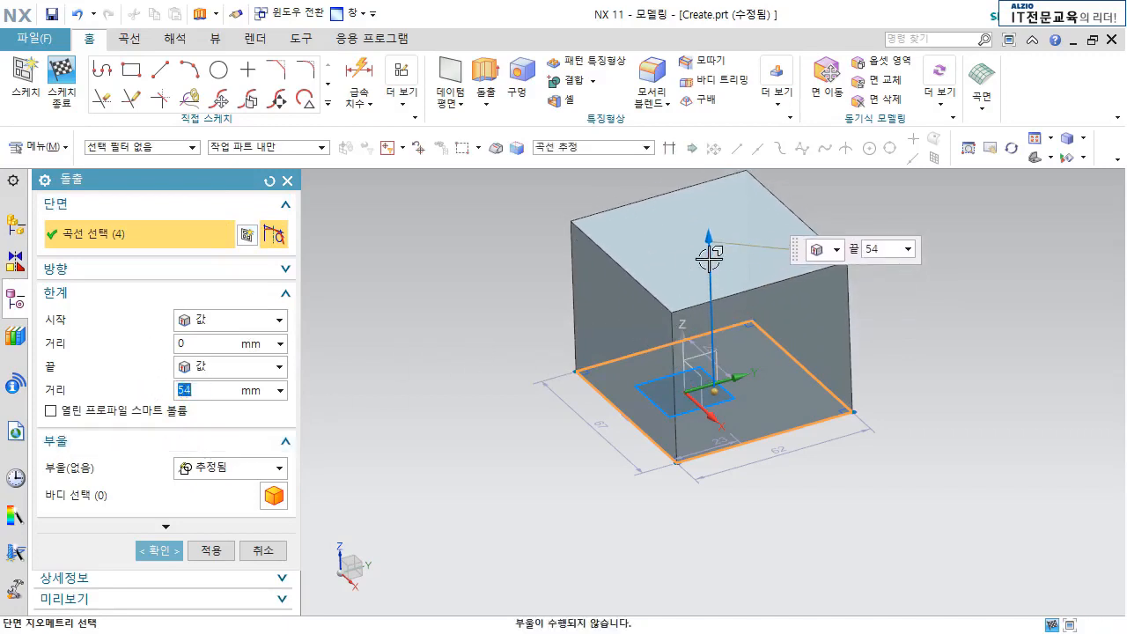
pyautogui.moveTo(710, 241); pyautogui.dragTo(707, 325)
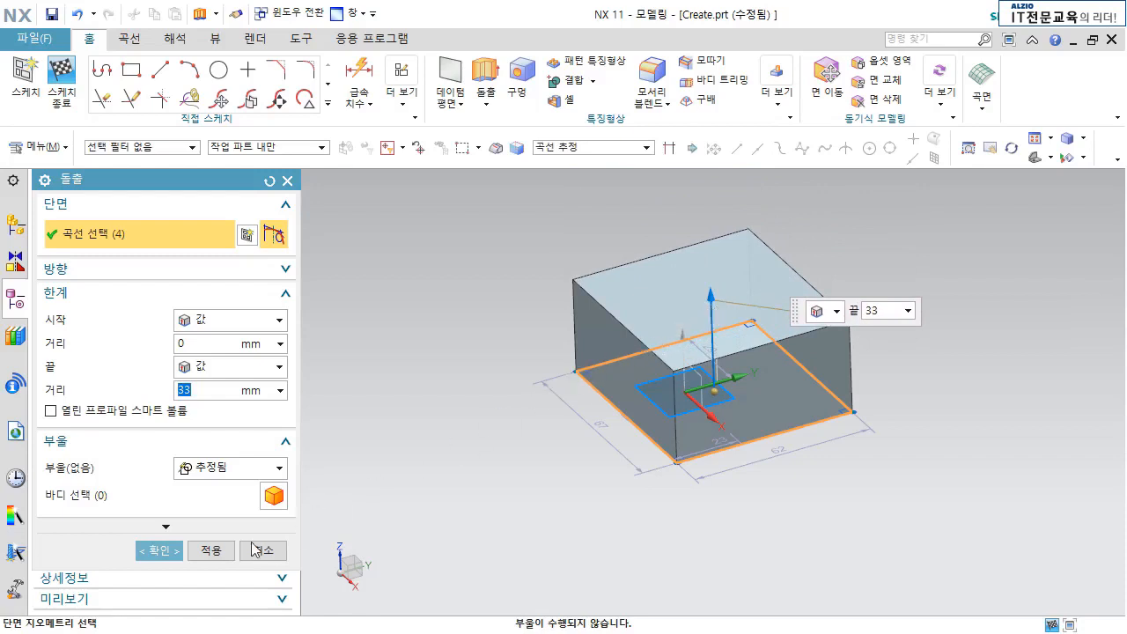
pyautogui.click(159, 551)
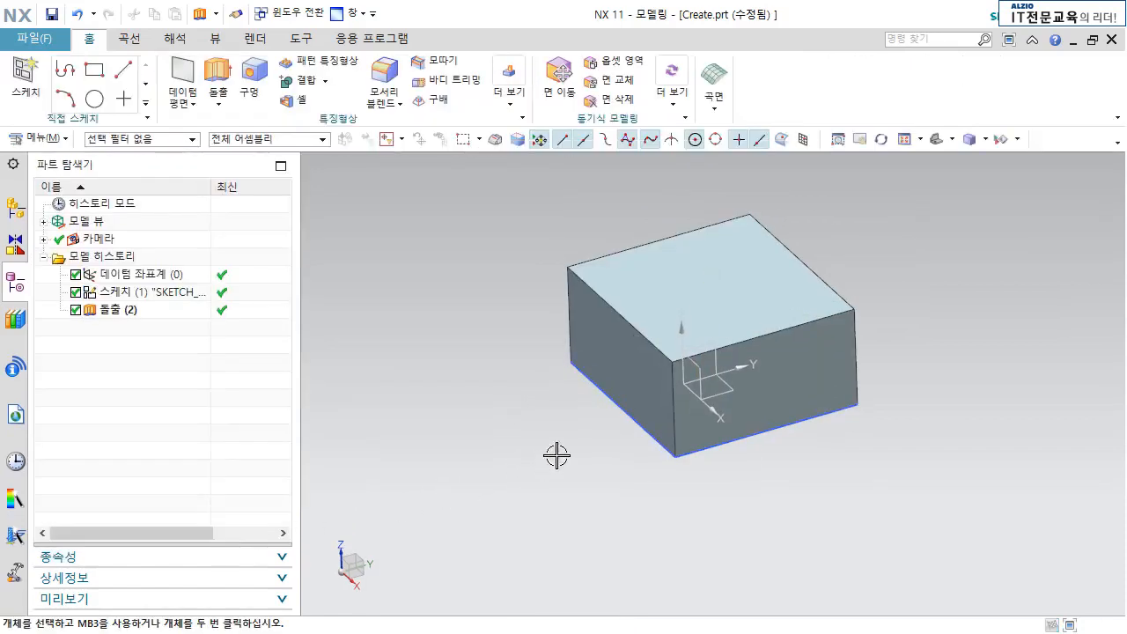
# Select the extruded block individually and with a selection window, clearing the whole selection after each attempt.
pyautogui.moveTo(753, 449); pyautogui.dragTo(667, 425, button='middle')
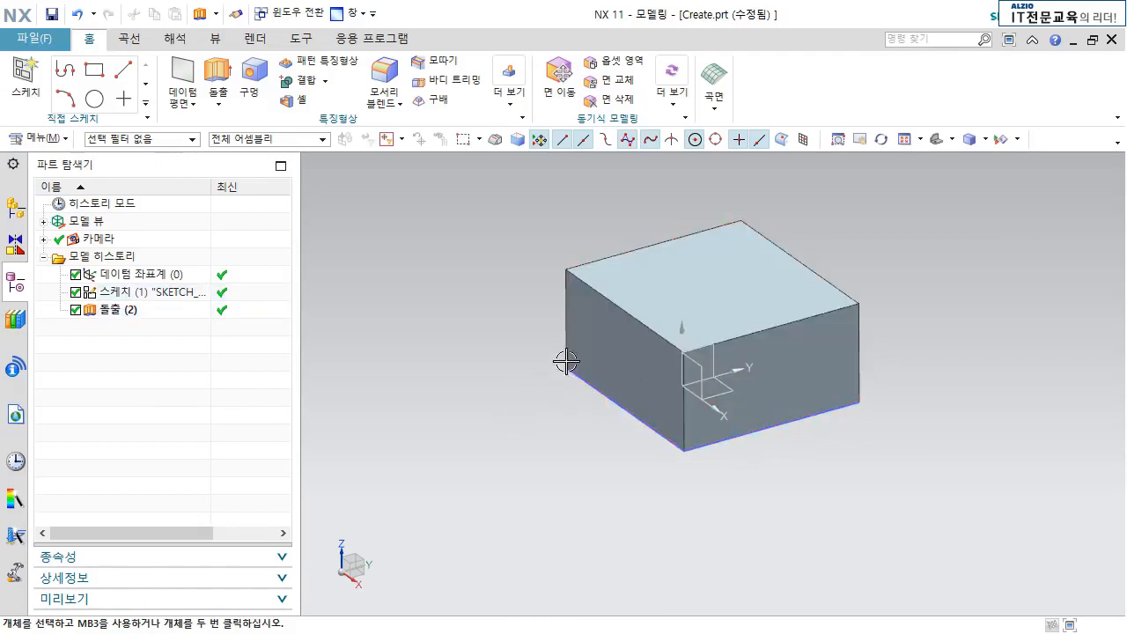
pyautogui.click(722, 257)
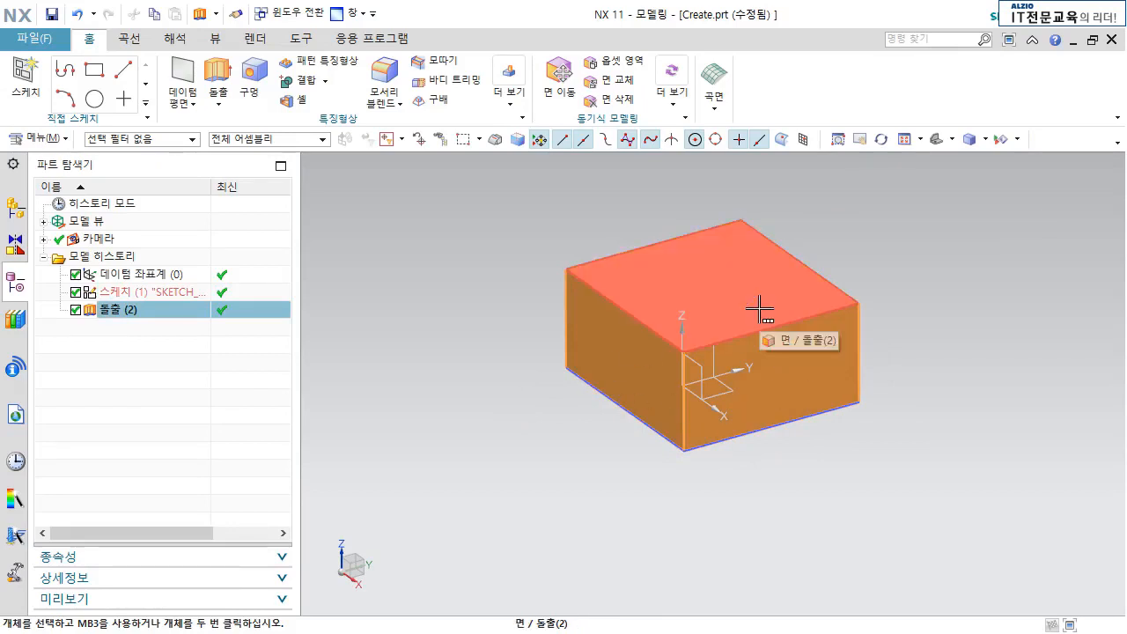
pyautogui.press('Escape')
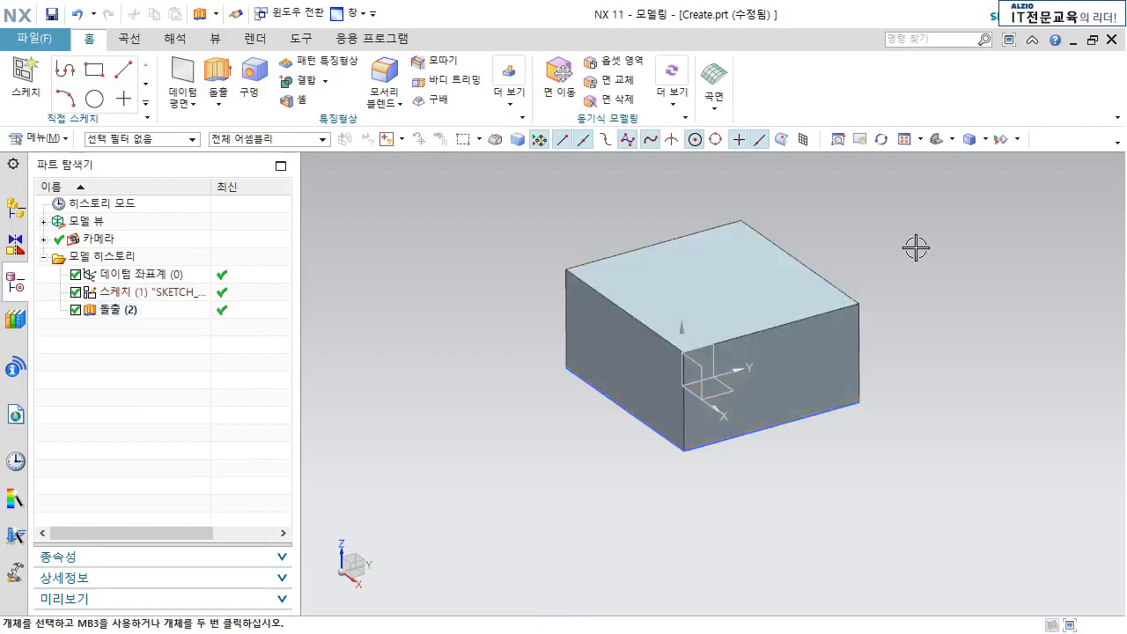
pyautogui.moveTo(539, 210); pyautogui.dragTo(944, 503)
pyautogui.press('Escape')
pyautogui.moveTo(929, 236); pyautogui.dragTo(715, 380)
pyautogui.click(661, 312)
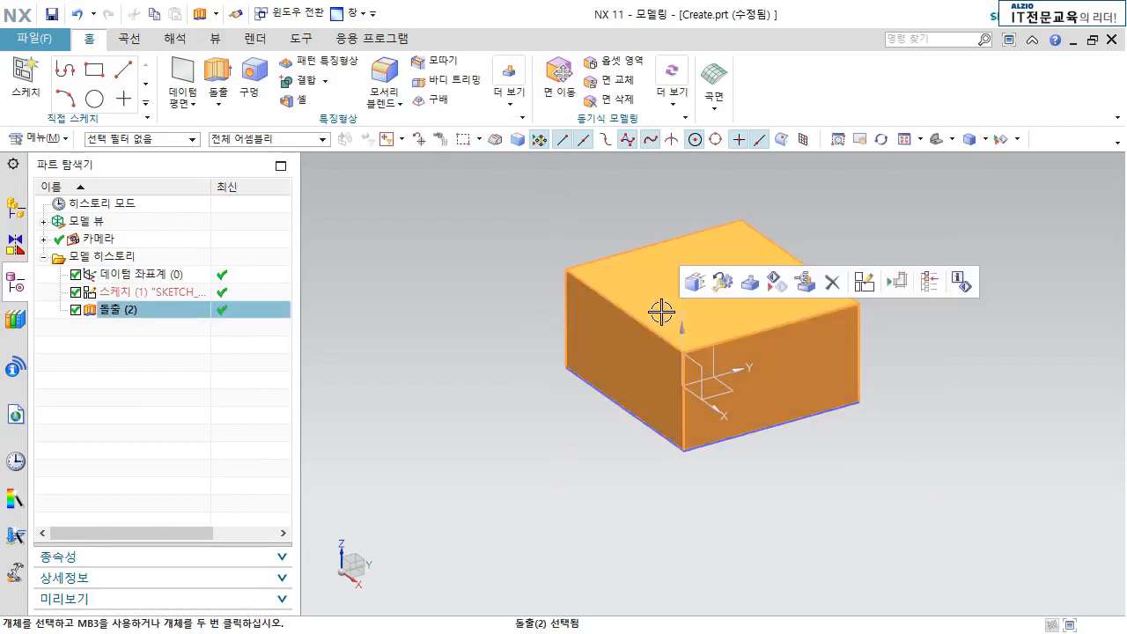
pyautogui.press('Escape')
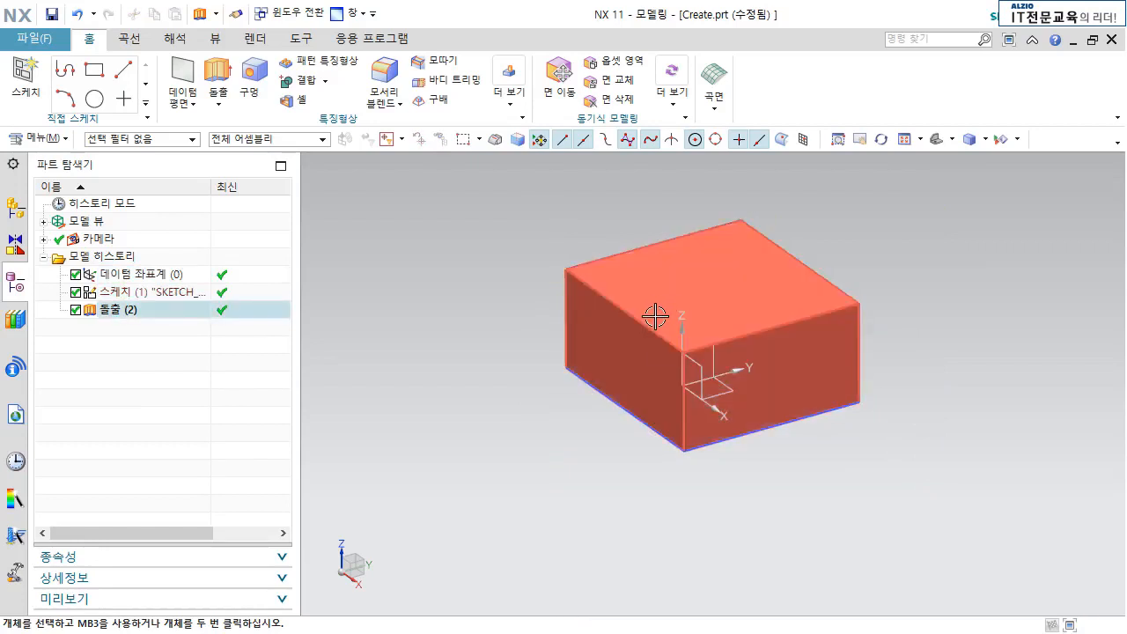
pyautogui.click(722, 258)
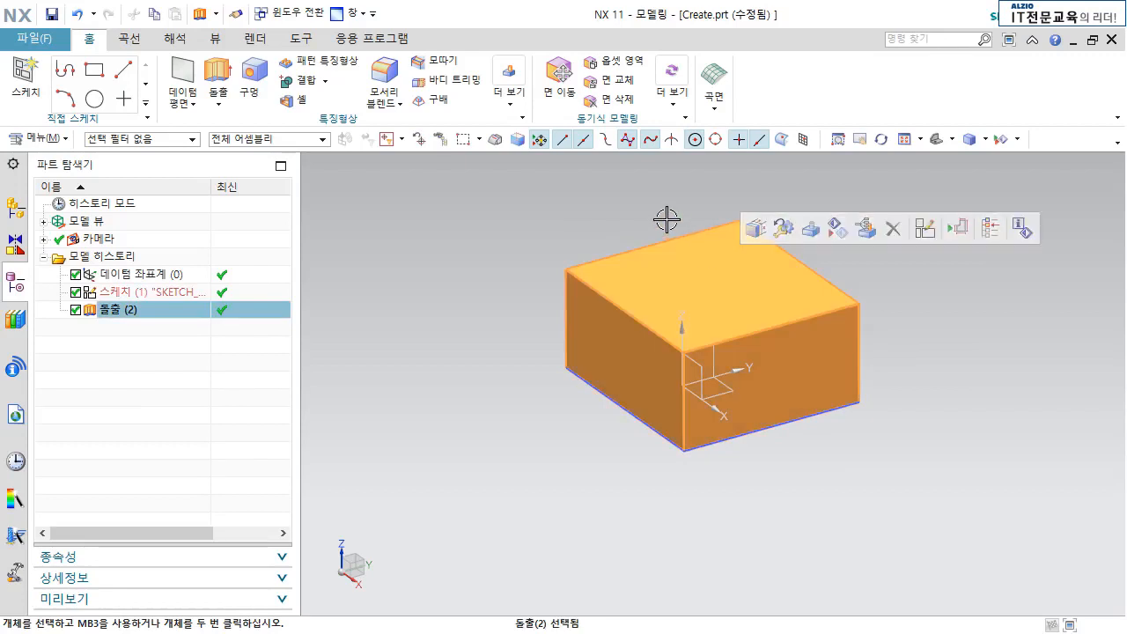
pyautogui.press('Escape')
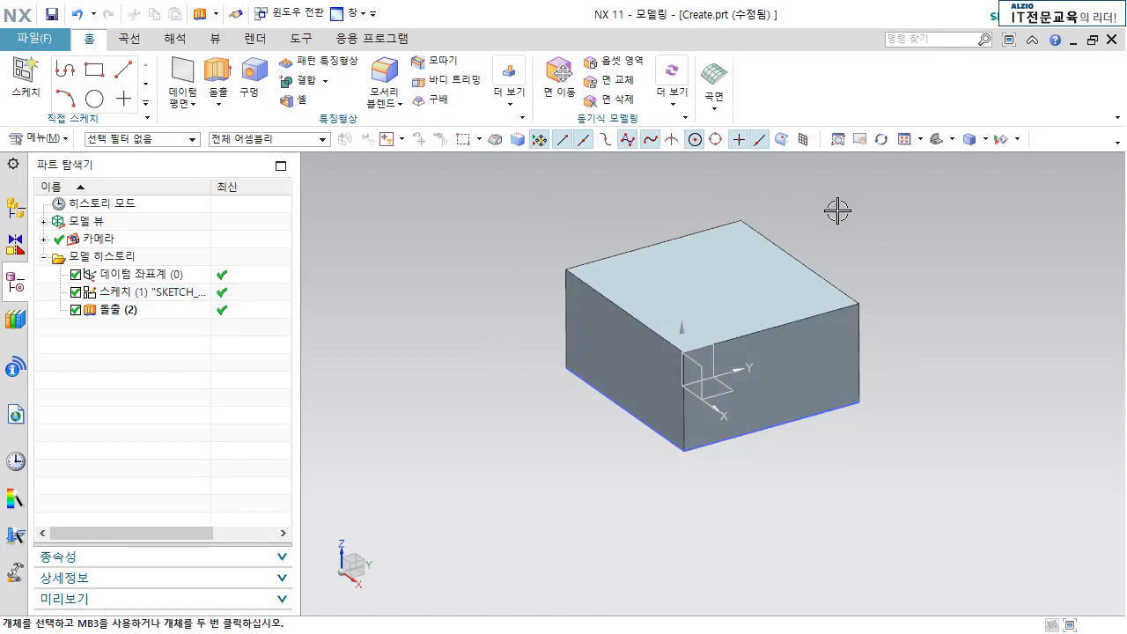
# Select the extruded block and remove just that object from the selection, repeating this to practise deselecting.
pyautogui.click(720, 265)
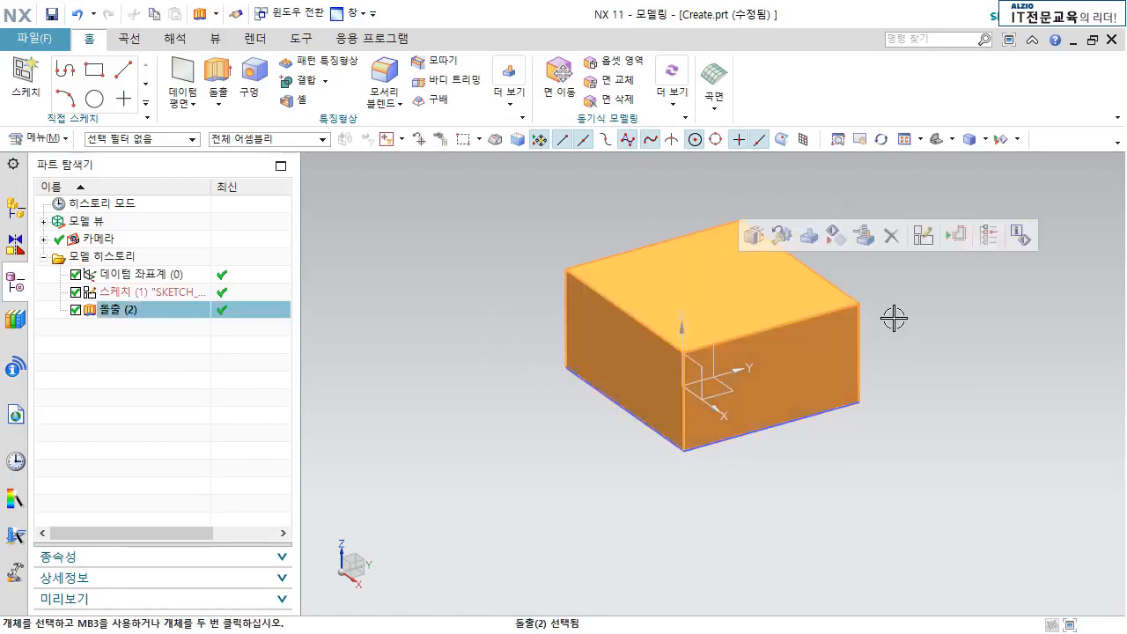
pyautogui.keyDown('shift'); pyautogui.click(727, 272); pyautogui.keyUp('shift')
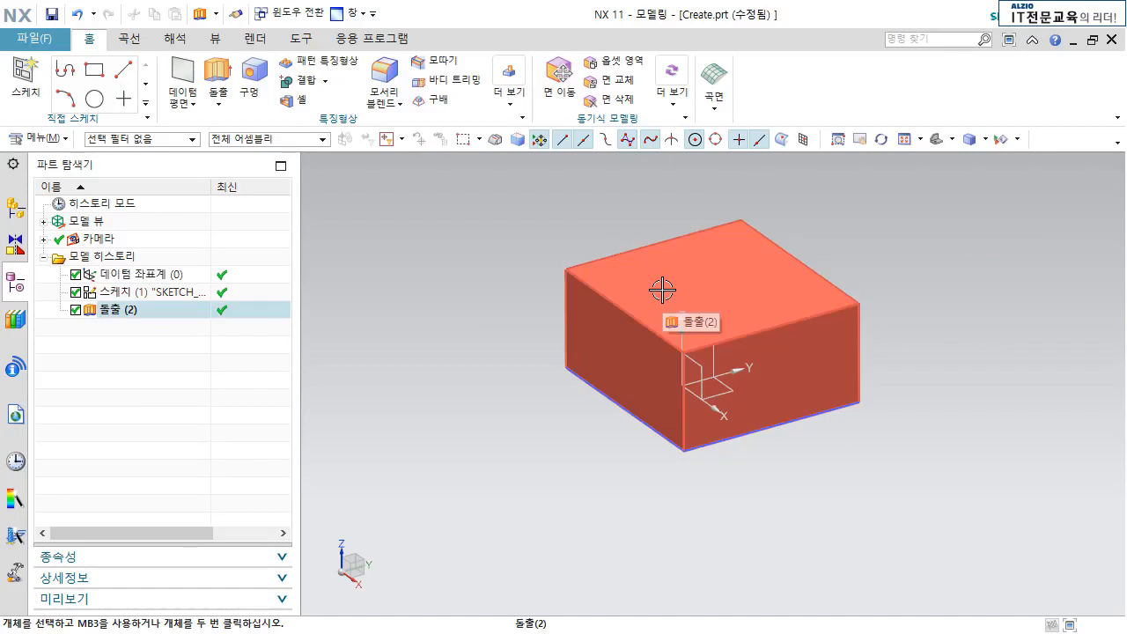
pyautogui.click(742, 275)
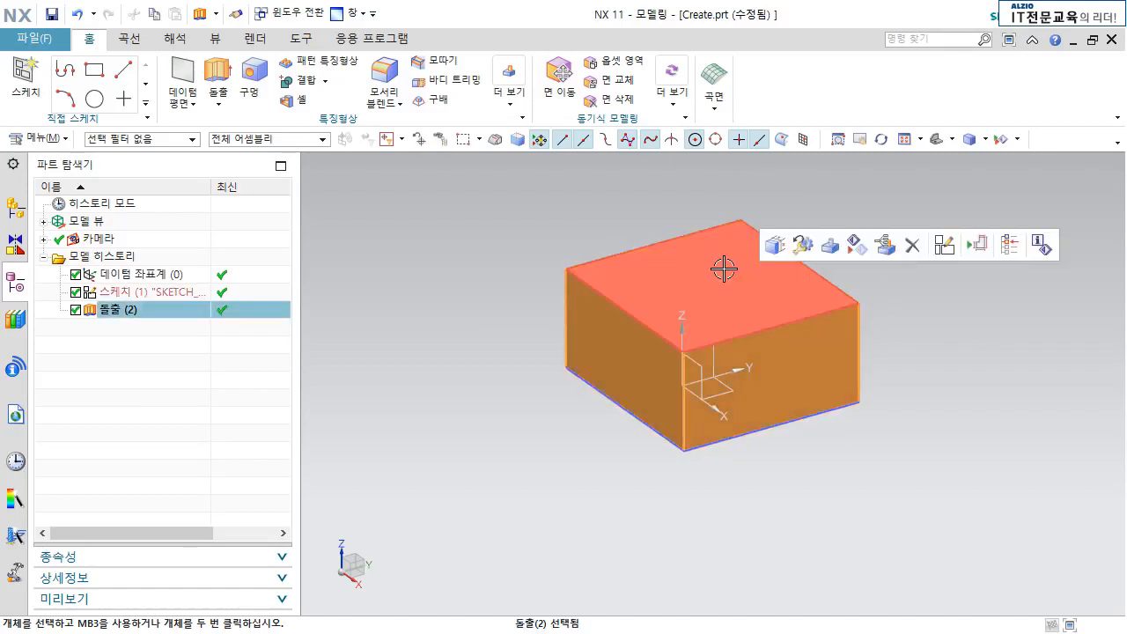
pyautogui.keyDown('shift'); pyautogui.click(722, 271); pyautogui.keyUp('shift')
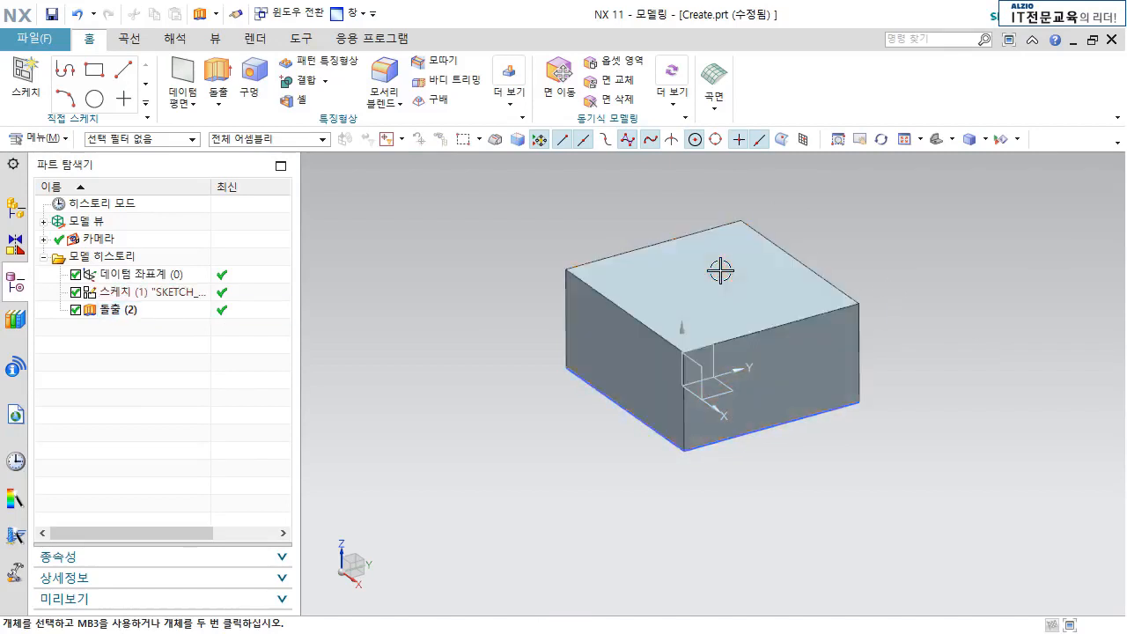
pyautogui.click(916, 300)
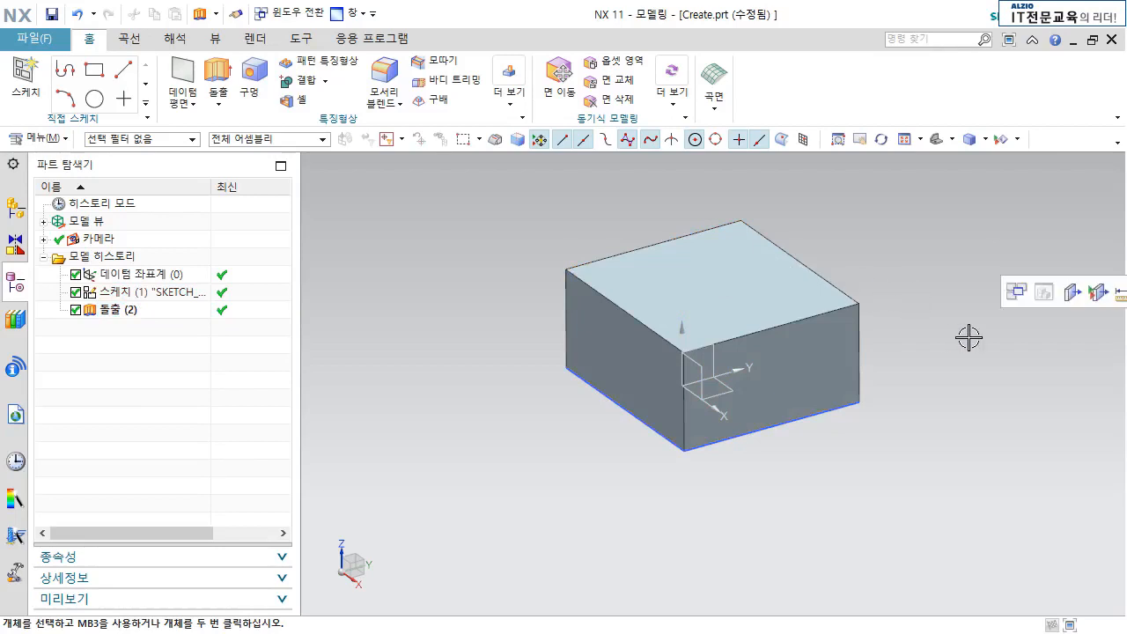
pyautogui.click(726, 289)
pyautogui.click(872, 244)
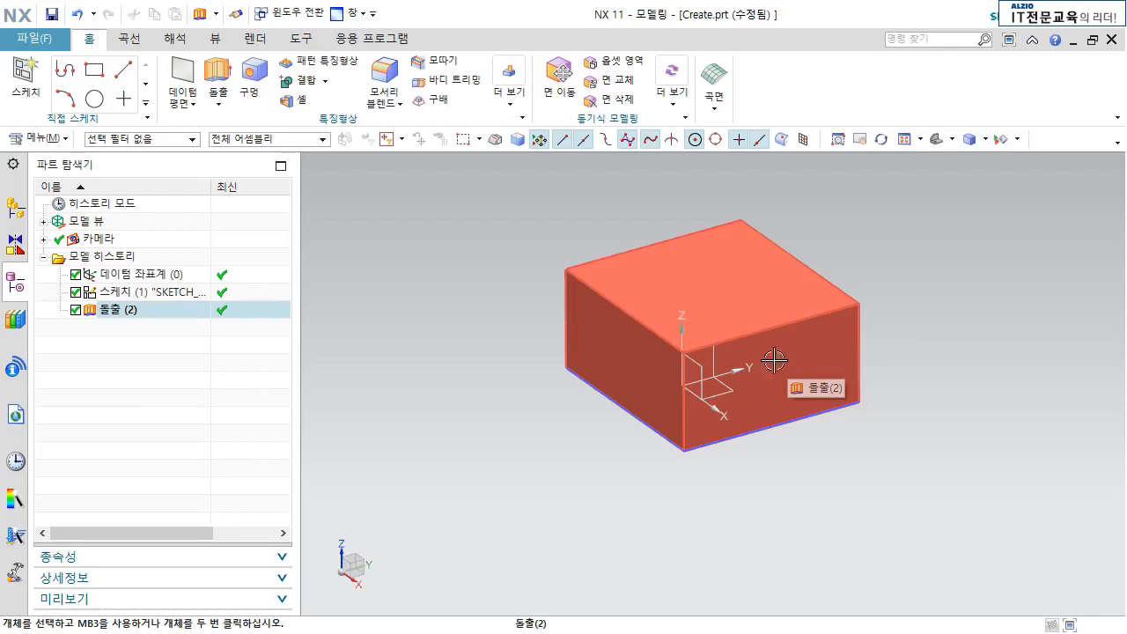
# View the block from different angles, positions and magnifications by rotating, panning and zooming the model view.
pyautogui.moveTo(693, 290)
pyautogui.mouseDown(button='middle')
pyautogui.moveTo(681, 290)
pyautogui.moveTo(729, 238)
pyautogui.moveTo(697, 312)
pyautogui.moveTo(713, 319)
pyautogui.moveTo(787, 272)
pyautogui.moveTo(810, 317)
pyautogui.moveTo(708, 294)
pyautogui.moveTo(749, 315)
pyautogui.moveTo(695, 357)
pyautogui.moveTo(732, 360)
pyautogui.moveTo(762, 345)
pyautogui.moveTo(702, 373)
pyautogui.moveTo(745, 329)
pyautogui.moveTo(737, 362)
pyautogui.moveTo(750, 378)
pyautogui.mouseUp(button='middle')
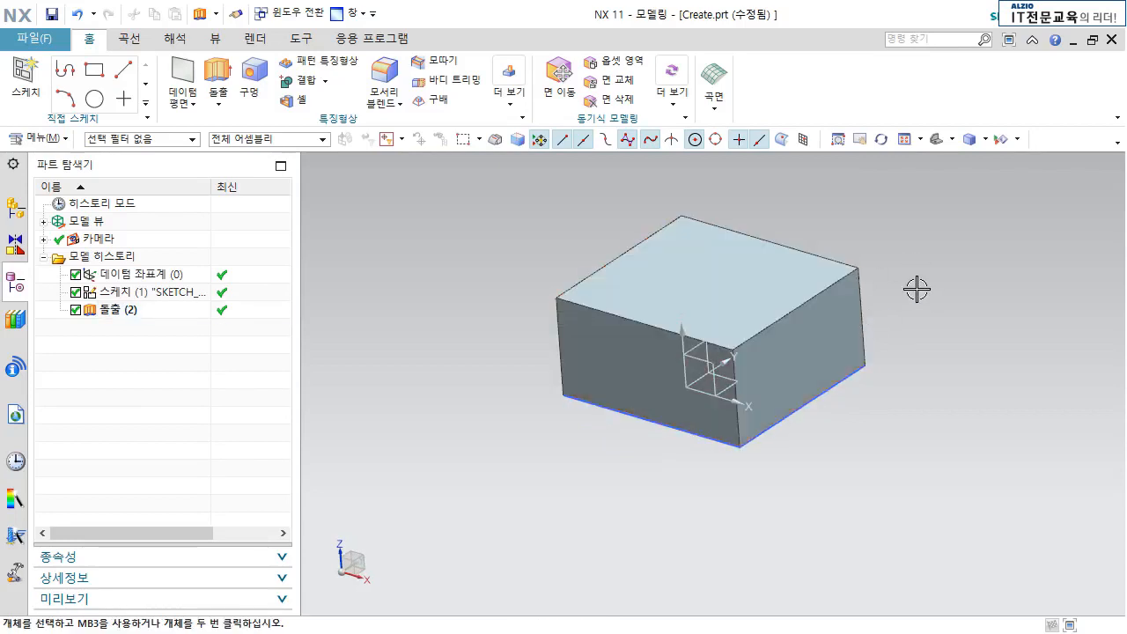
pyautogui.keyDown('shift'); pyautogui.moveTo(906, 298); pyautogui.dragTo(796, 452, button='middle'); pyautogui.keyUp('shift')
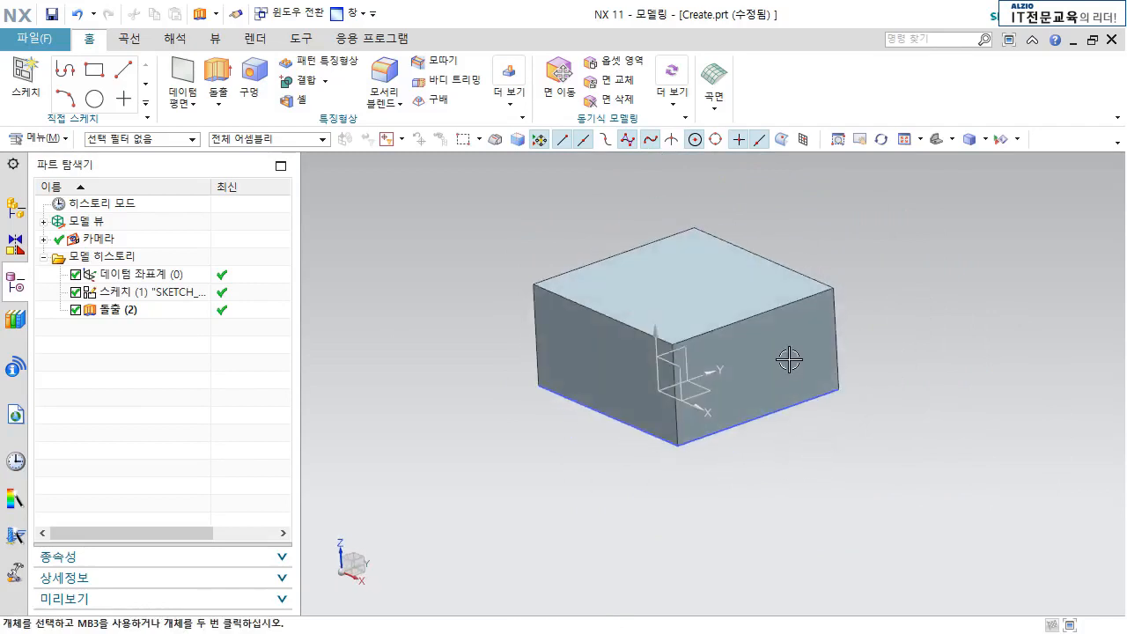
pyautogui.moveTo(793, 357)
pyautogui.keyDown('shift'); pyautogui.mouseDown(button='middle')
pyautogui.moveTo(780, 520)
pyautogui.moveTo(780, 290)
pyautogui.moveTo(887, 404)
pyautogui.moveTo(815, 356)
pyautogui.mouseUp(button='middle'); pyautogui.keyUp('shift')
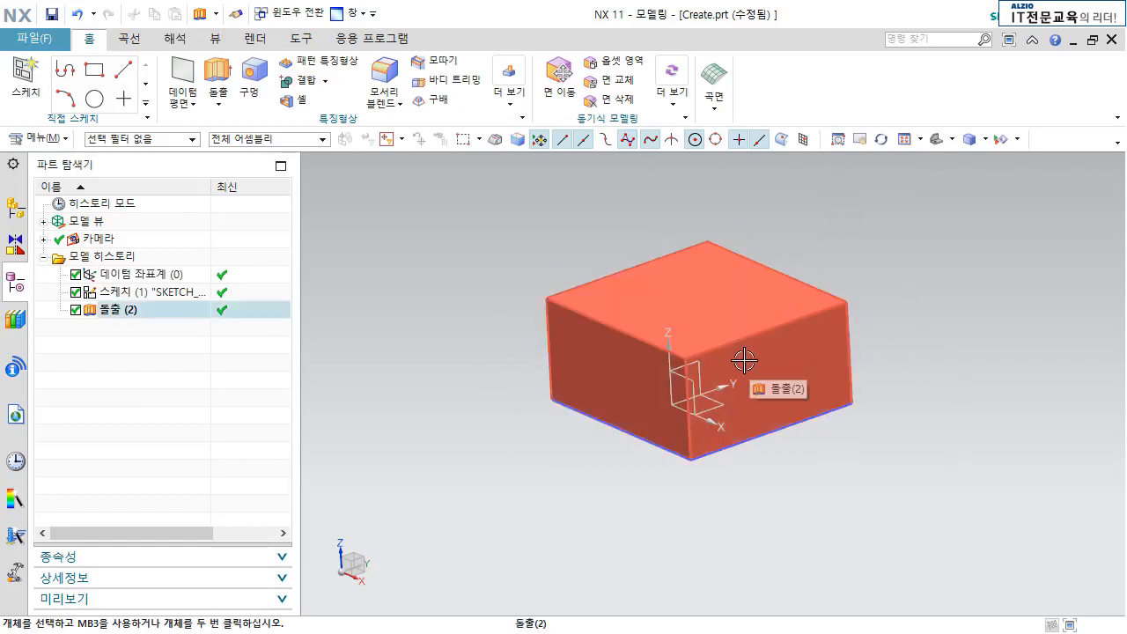
pyautogui.scroll(-3, 746, 359)
pyautogui.scroll(6, 745, 360)
pyautogui.scroll(-6, 746, 359)
pyautogui.scroll(1, 746, 359)
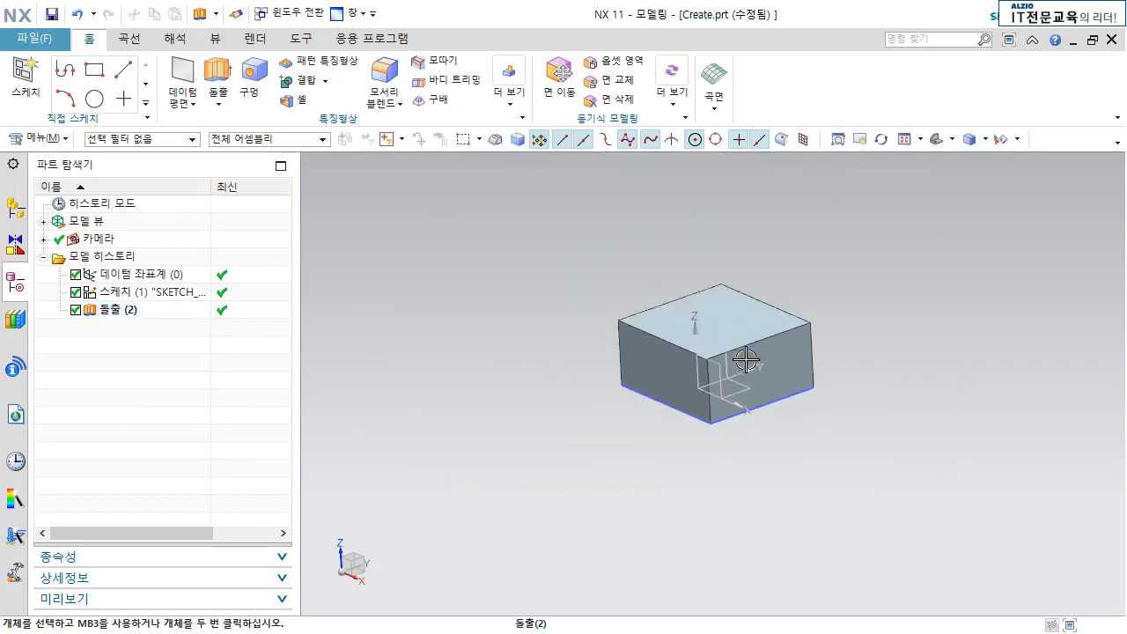
pyautogui.scroll(2, 746, 359)
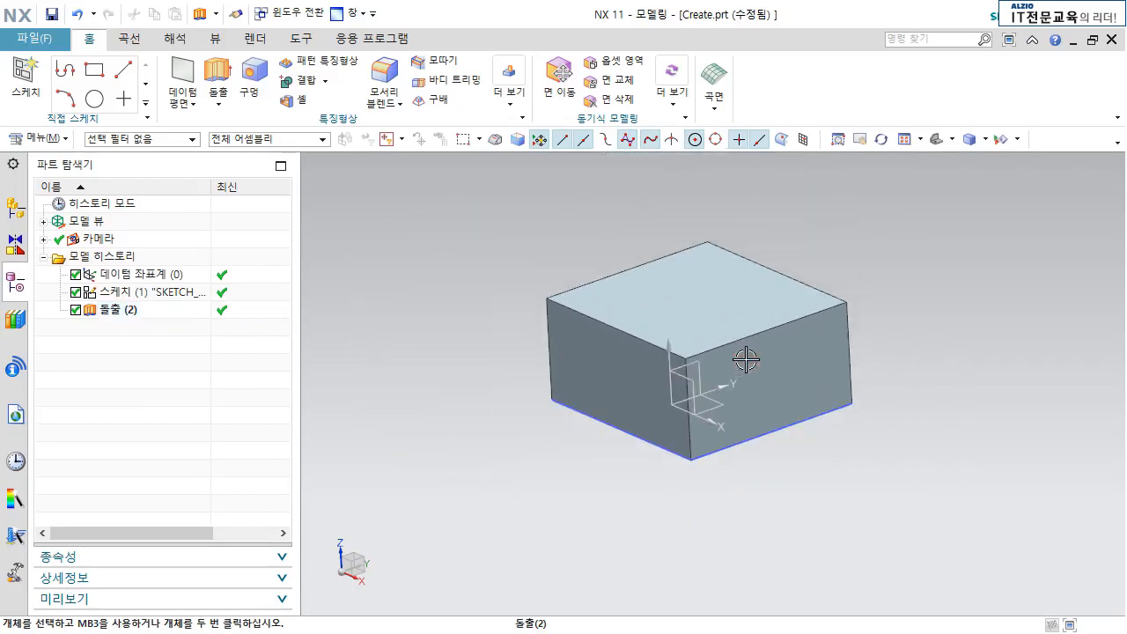
pyautogui.scroll(-1, 745, 359)
pyautogui.scroll(2, 745, 360)
# Examine the context commands offered for the extruded block, the empty graphics area, the ribbon and the window's title bar.
pyautogui.click(785, 333)
pyautogui.rightClick(771, 267)
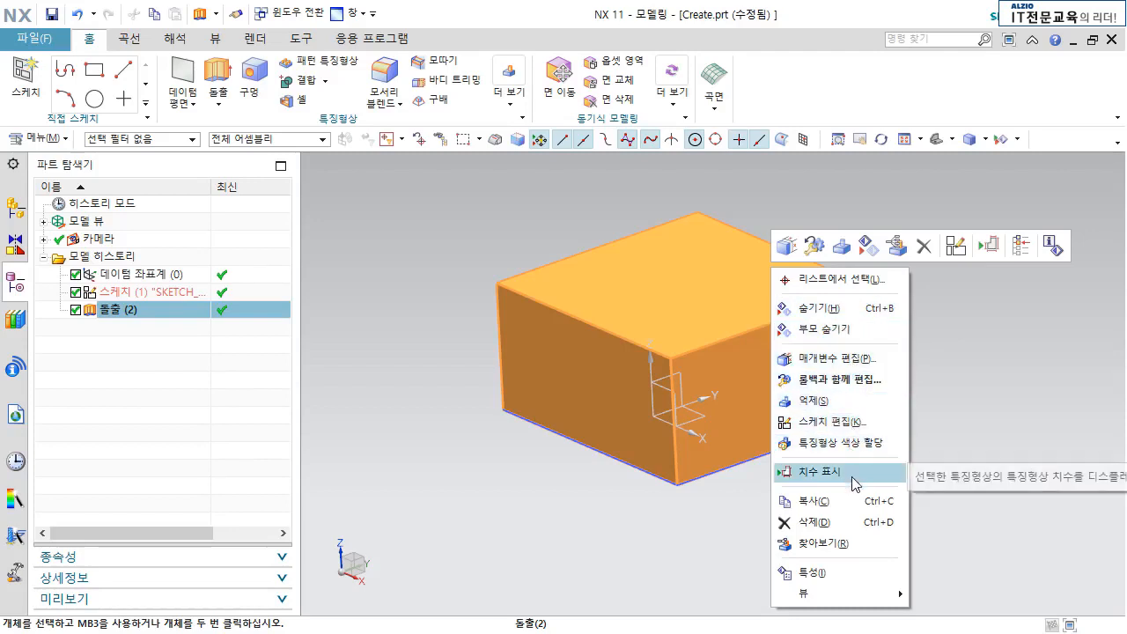
pyautogui.click(682, 542)
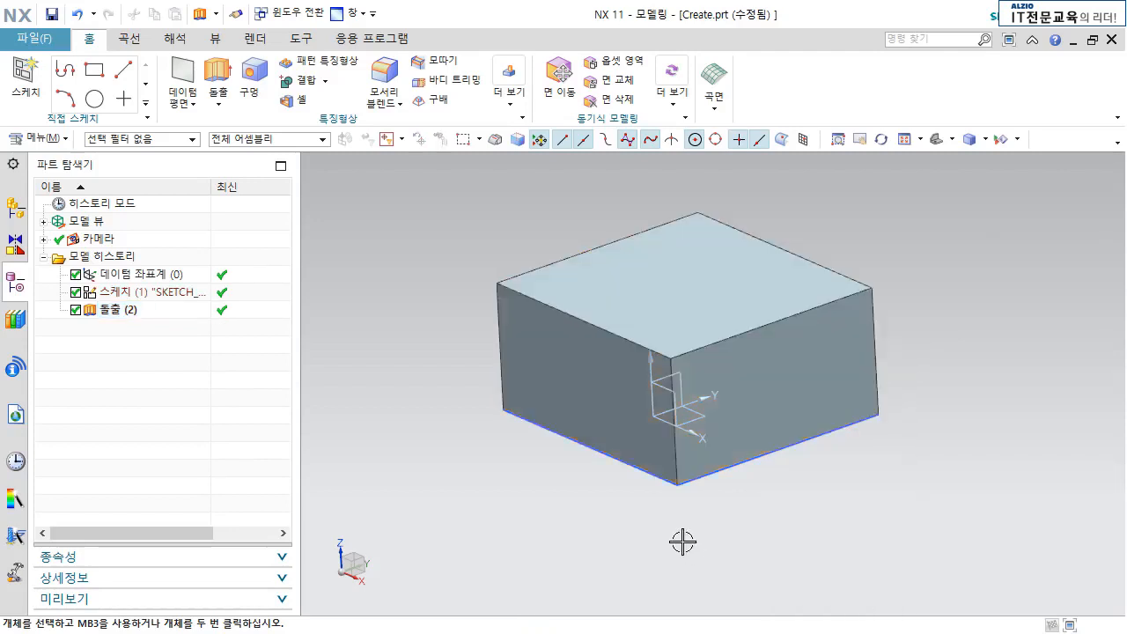
pyautogui.rightClick(370, 222)
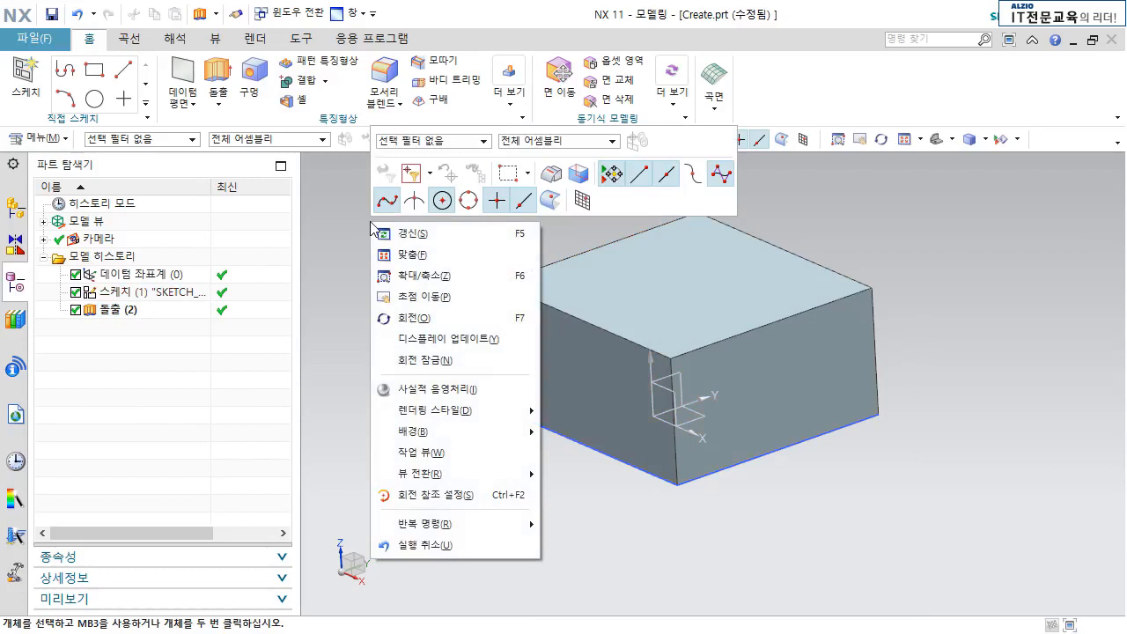
pyautogui.rightClick(156, 379)
pyautogui.rightClick(782, 88)
pyautogui.rightClick(782, 87)
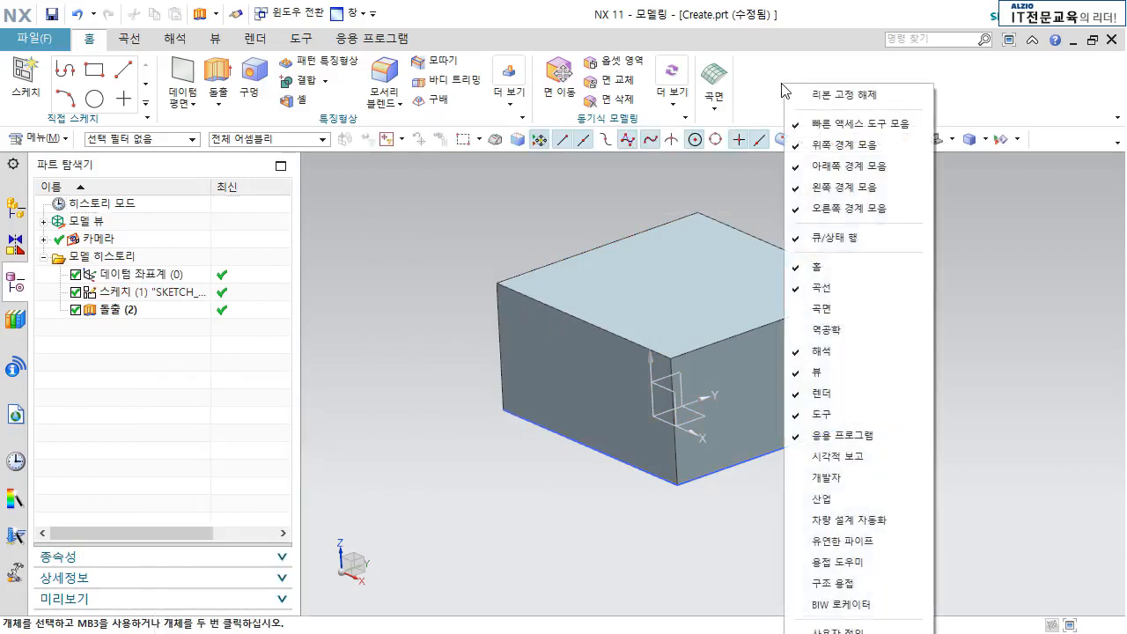
pyautogui.rightClick(496, 21)
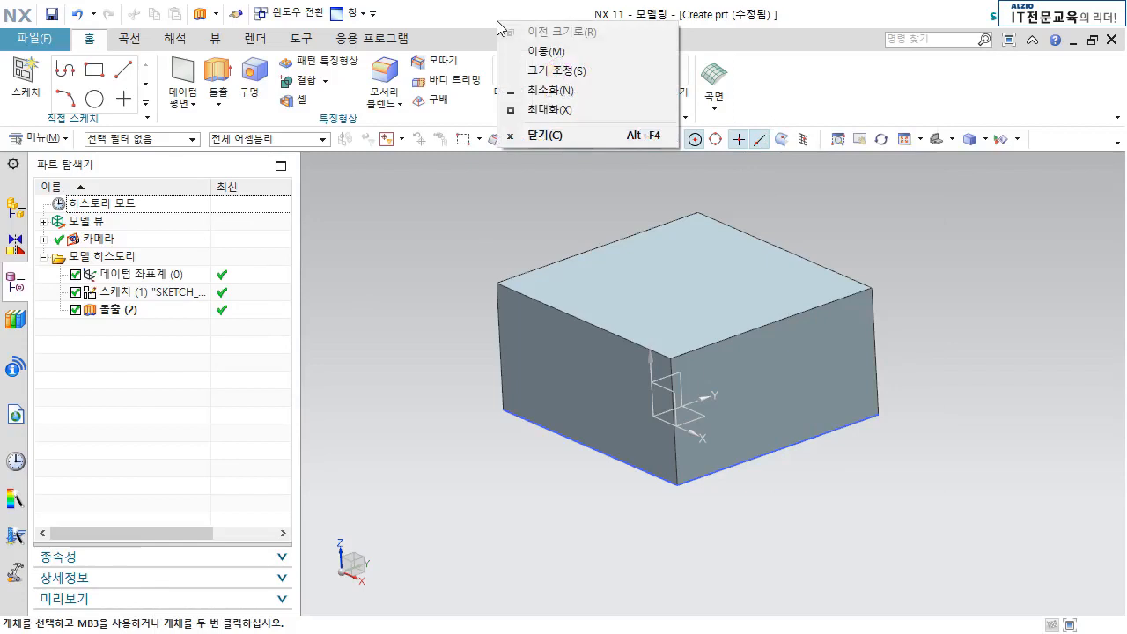
pyautogui.rightClick(705, 232)
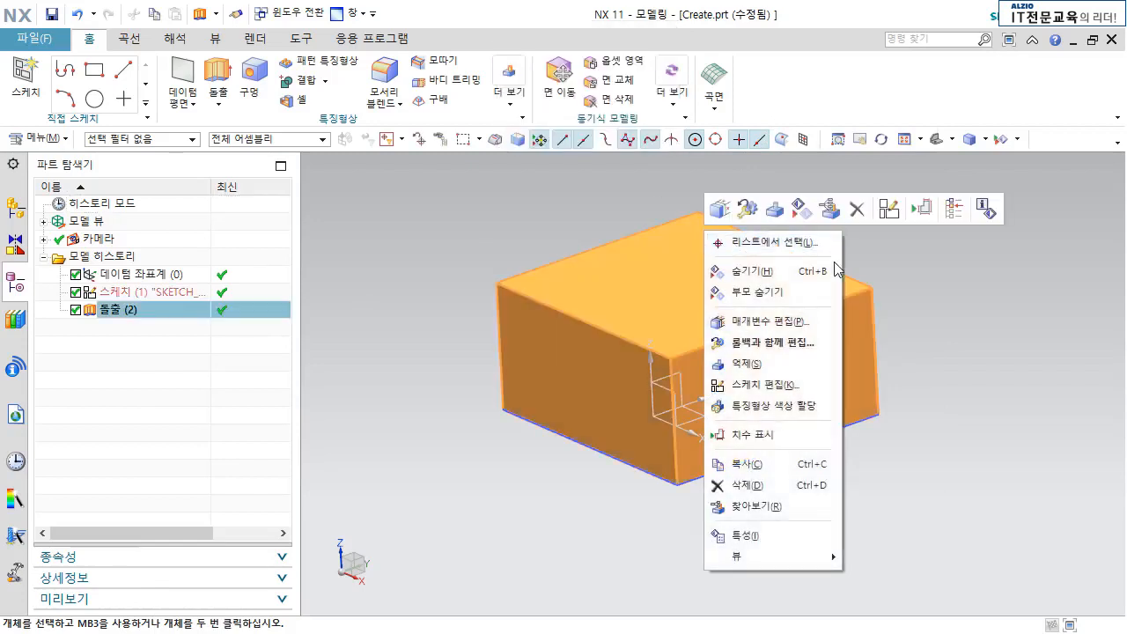
pyautogui.click(945, 285)
pyautogui.rightClick(946, 284)
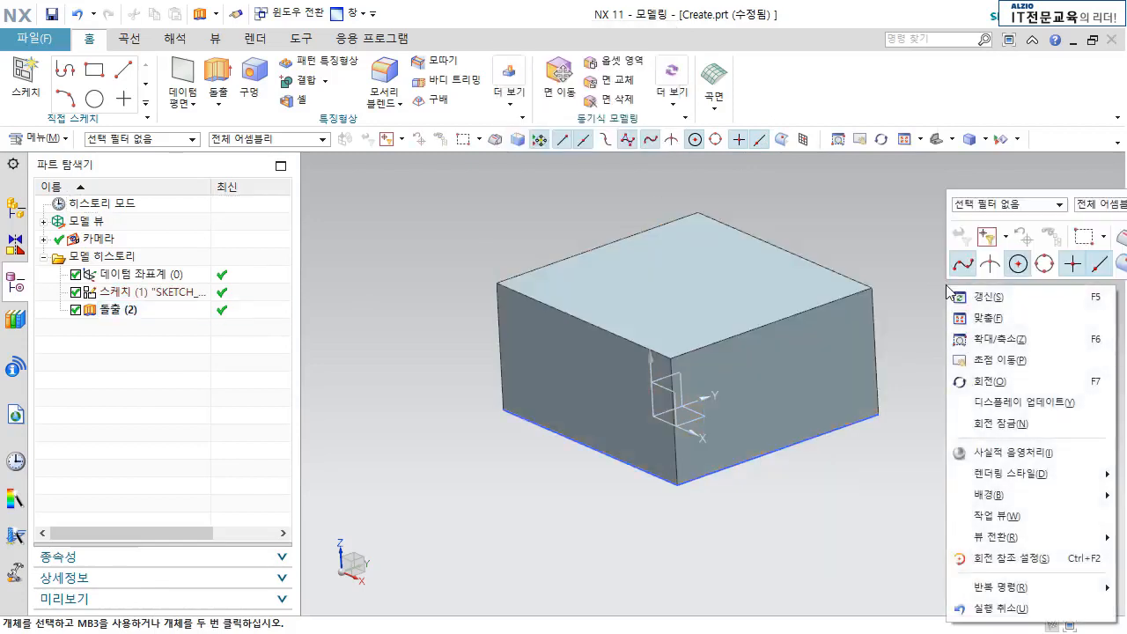
pyautogui.click(942, 322)
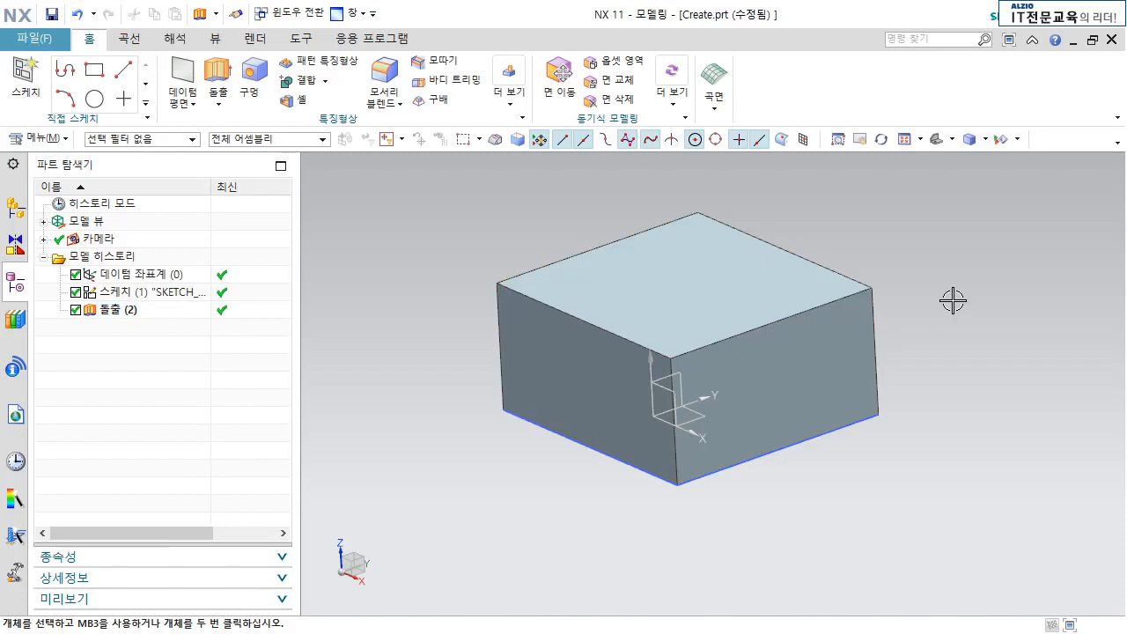
# Practise rotating, panning and zooming the model view around the extruded block.
pyautogui.moveTo(881, 361); pyautogui.dragTo(754, 363, button='middle')
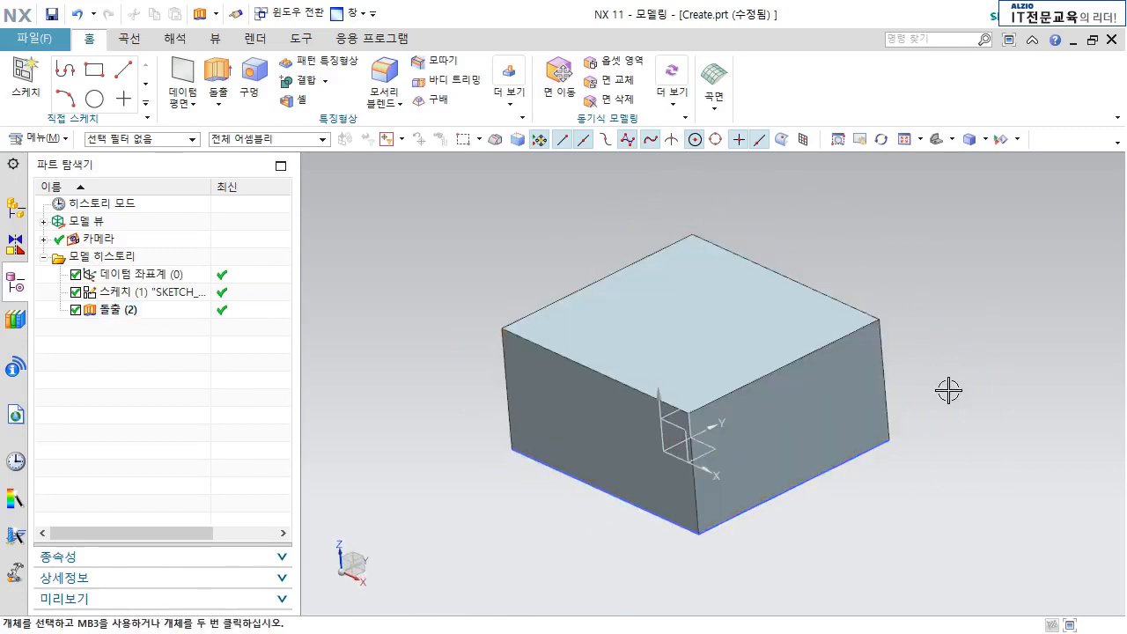
pyautogui.moveTo(860, 498); pyautogui.dragTo(847, 426, button='middle')
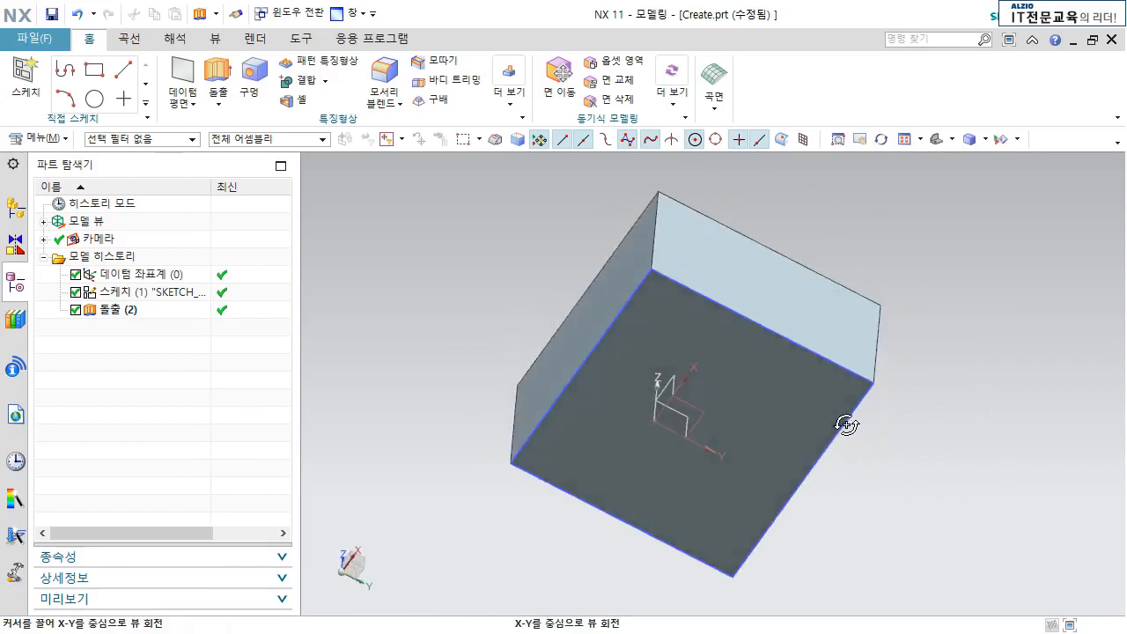
pyautogui.moveTo(854, 494); pyautogui.dragTo(812, 442, button='middle')
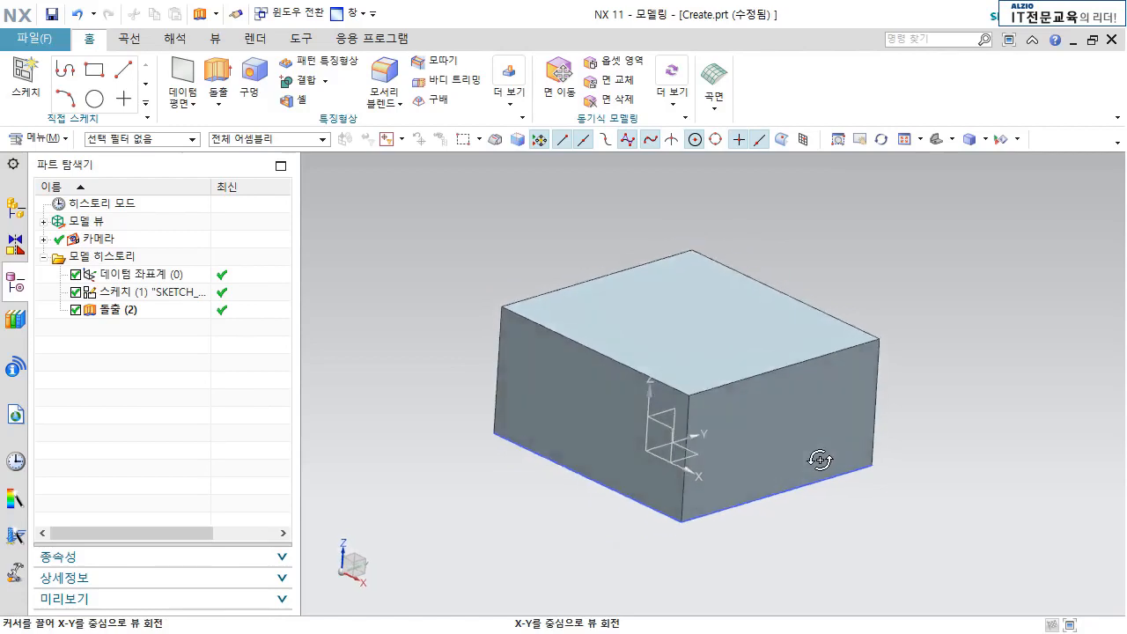
pyautogui.keyDown('shift'); pyautogui.moveTo(826, 449); pyautogui.dragTo(849, 420, button='middle'); pyautogui.keyUp('shift')
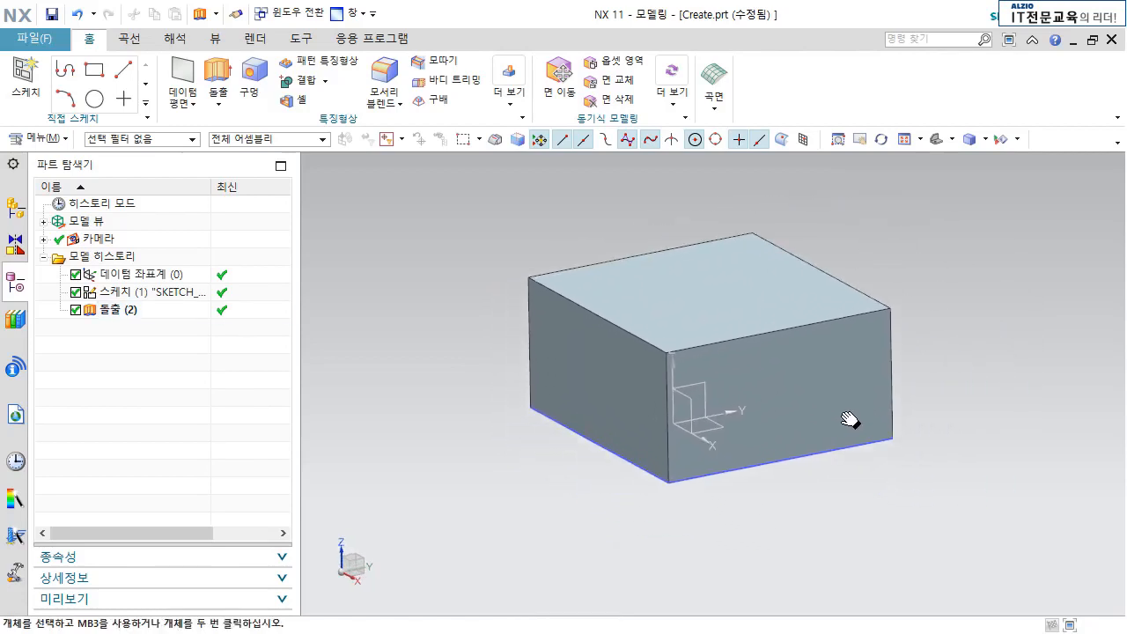
pyautogui.click(777, 305)
pyautogui.moveTo(829, 310)
pyautogui.mouseDown(button='middle')
pyautogui.moveTo(886, 302)
pyautogui.moveTo(863, 309)
pyautogui.moveTo(868, 244)
pyautogui.moveTo(862, 317)
pyautogui.moveTo(827, 360)
pyautogui.moveTo(830, 307)
pyautogui.moveTo(818, 358)
pyautogui.moveTo(745, 395)
pyautogui.moveTo(933, 372)
pyautogui.moveTo(818, 382)
pyautogui.moveTo(817, 407)
pyautogui.mouseUp(button='middle')
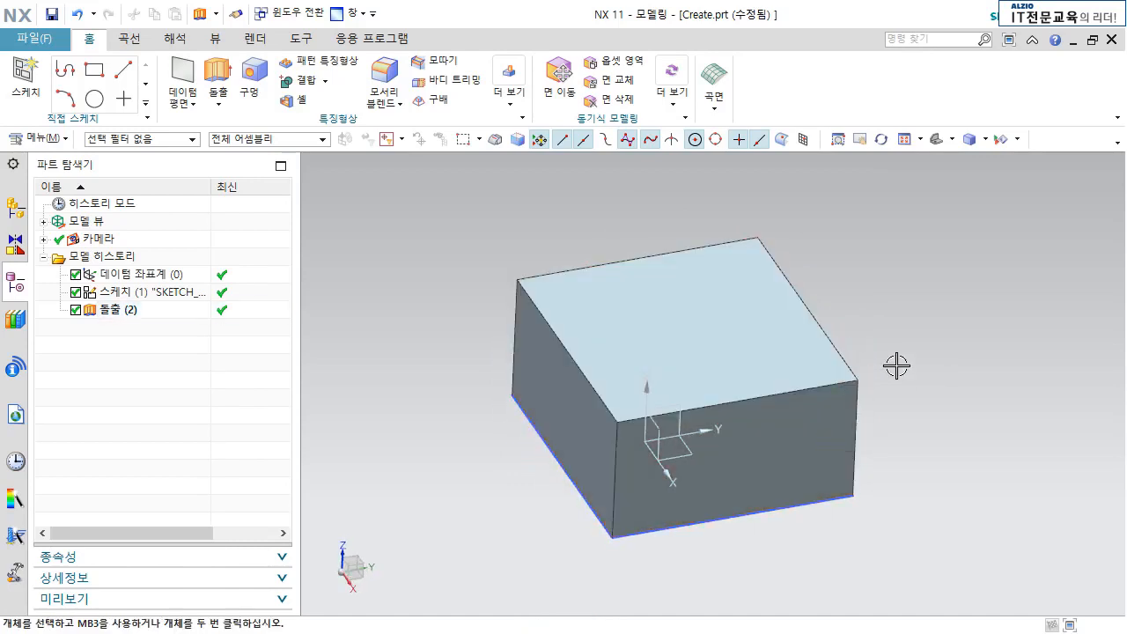
pyautogui.moveTo(901, 383)
pyautogui.mouseDown(button='middle')
pyautogui.moveTo(921, 311)
pyautogui.moveTo(920, 391)
pyautogui.mouseUp(button='middle')
pyautogui.scroll(-3, 850, 393)
pyautogui.scroll(2, 849, 397)
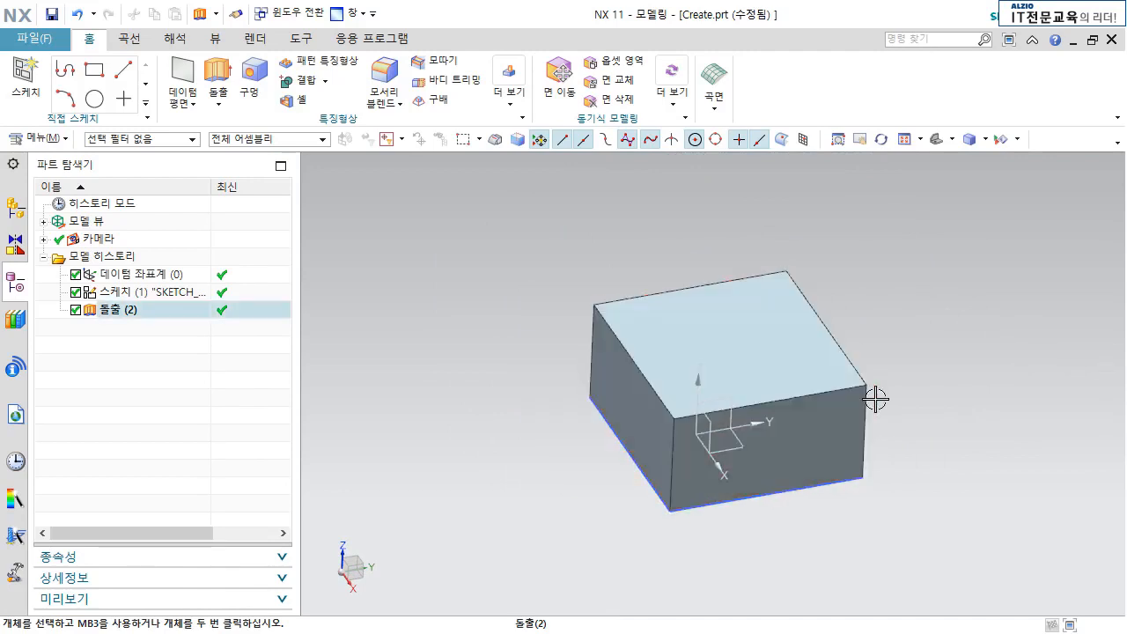
pyautogui.scroll(1, 877, 398)
pyautogui.moveTo(771, 391); pyautogui.dragTo(784, 322, button='middle')
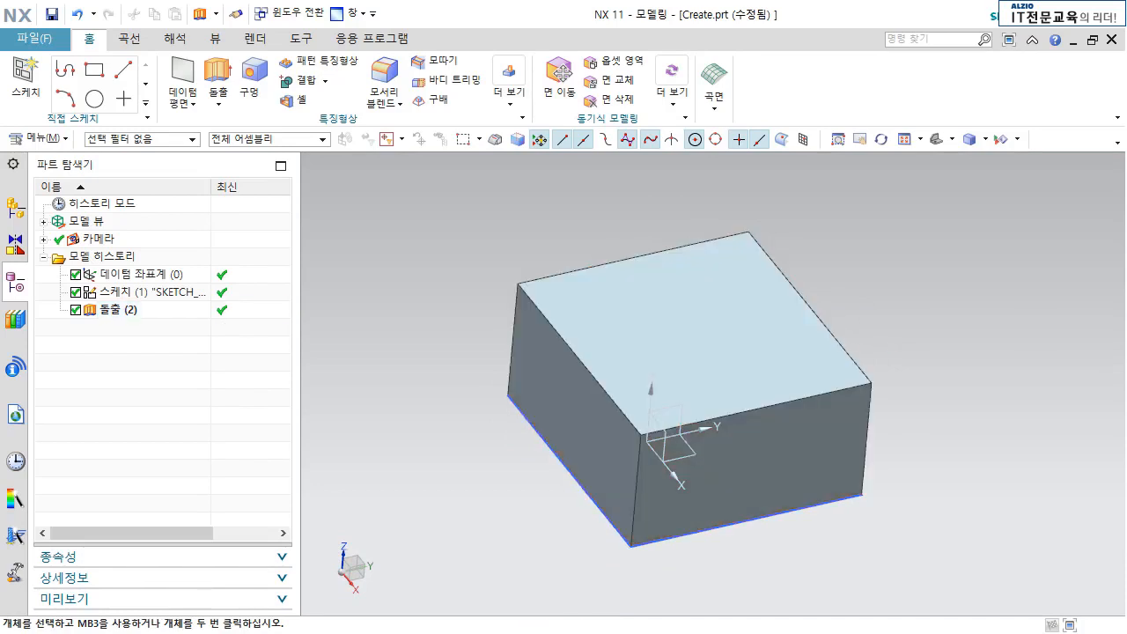
pyautogui.click(937, 384)
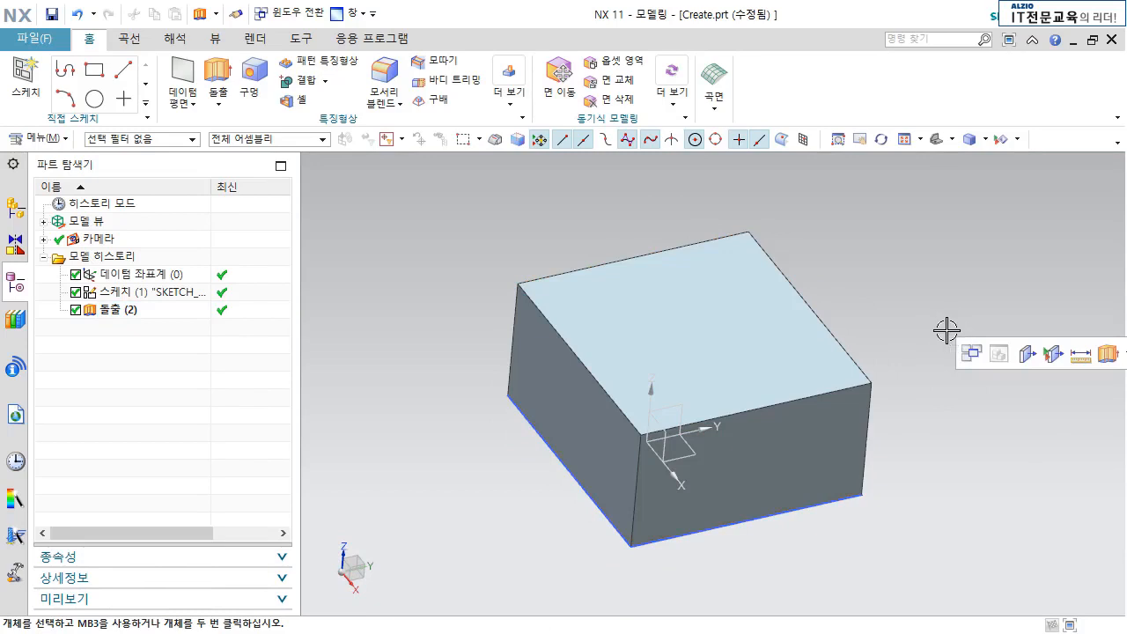
# Delete the extruded block and its rectangular base sketch, leaving only the datum coordinate system.
pyautogui.click(727, 311)
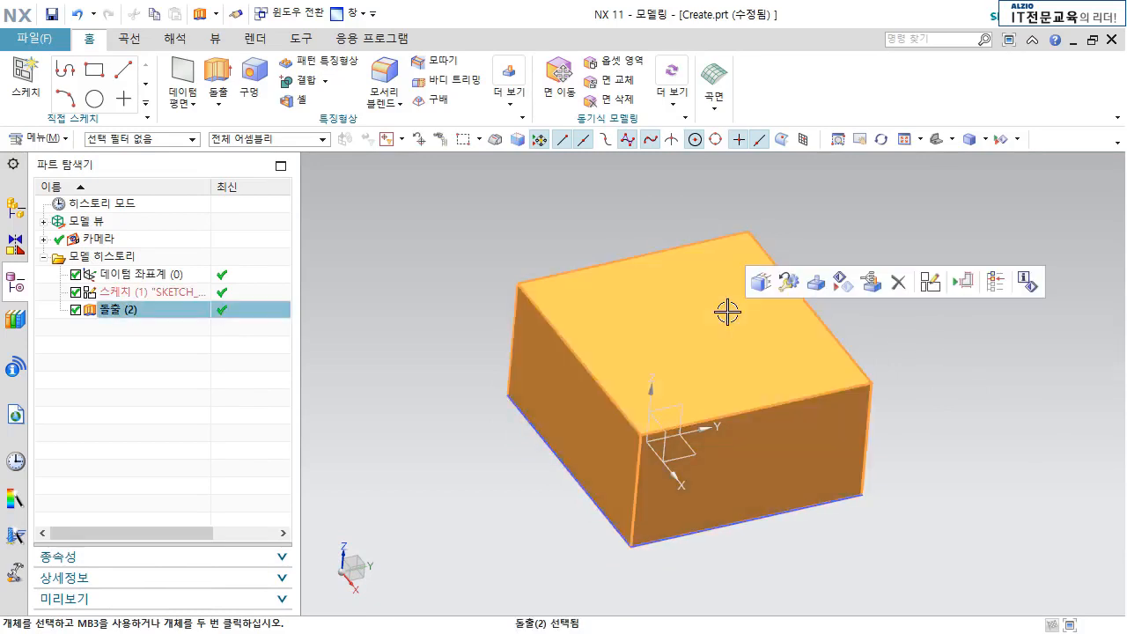
pyautogui.press('Delete')
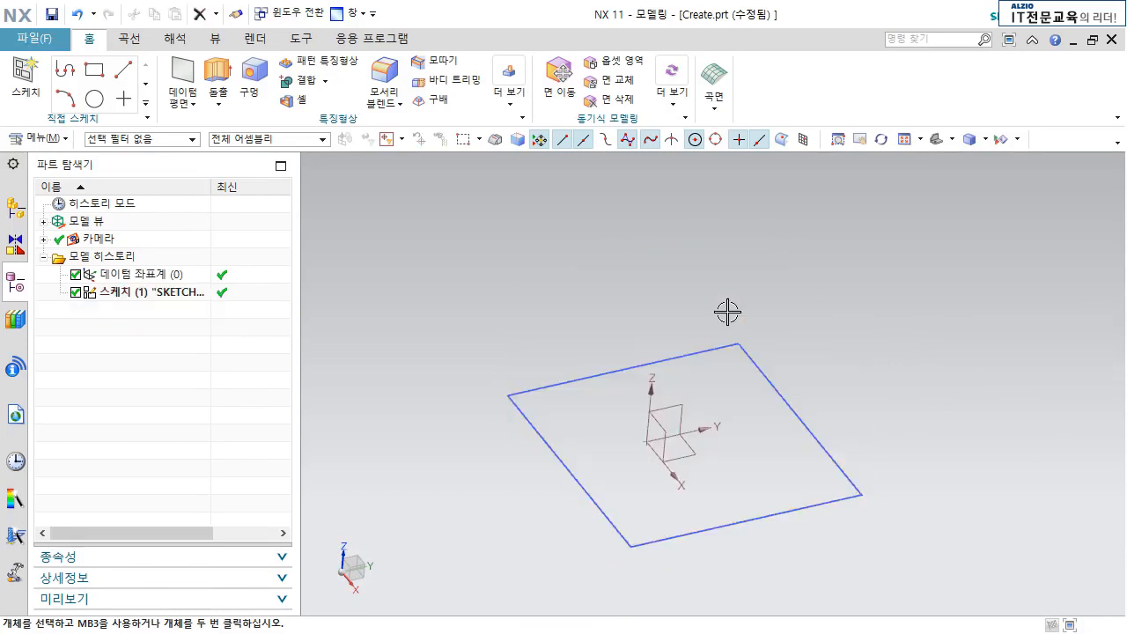
pyautogui.click(752, 361)
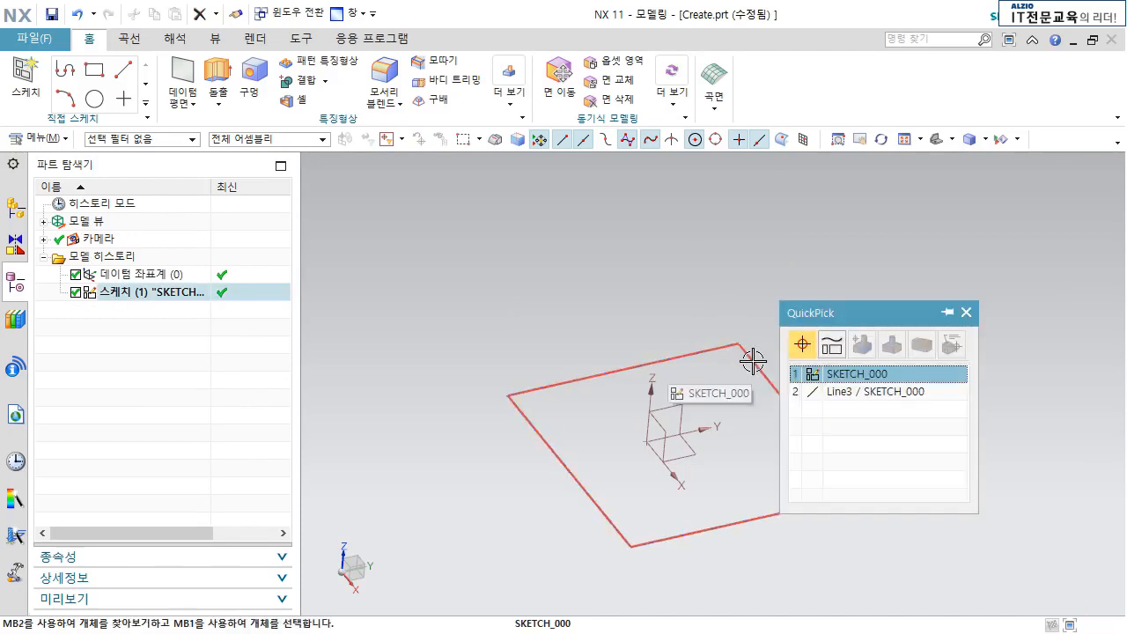
pyautogui.click(744, 291)
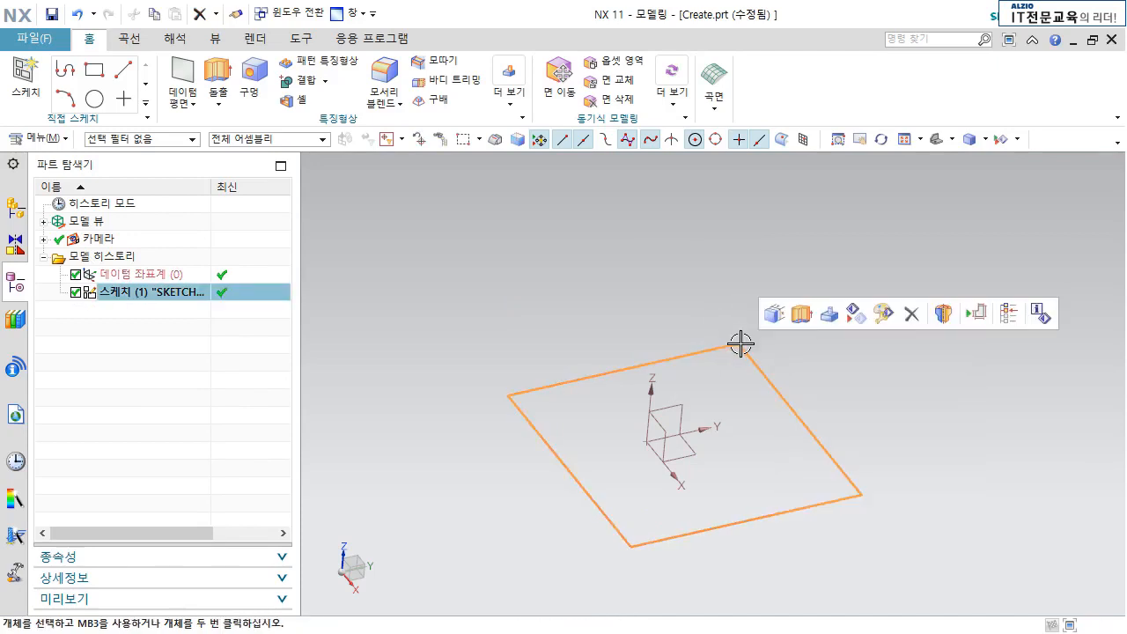
pyautogui.press('Delete')
pyautogui.moveTo(740, 344); pyautogui.dragTo(782, 360, button='middle')
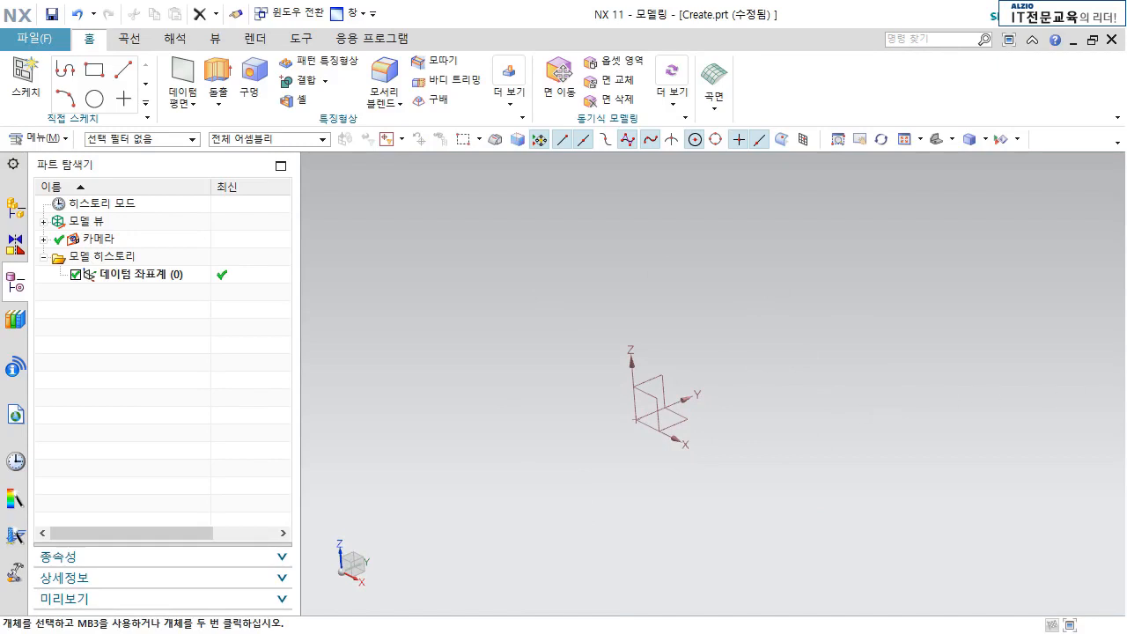
pyautogui.rightClick(792, 365)
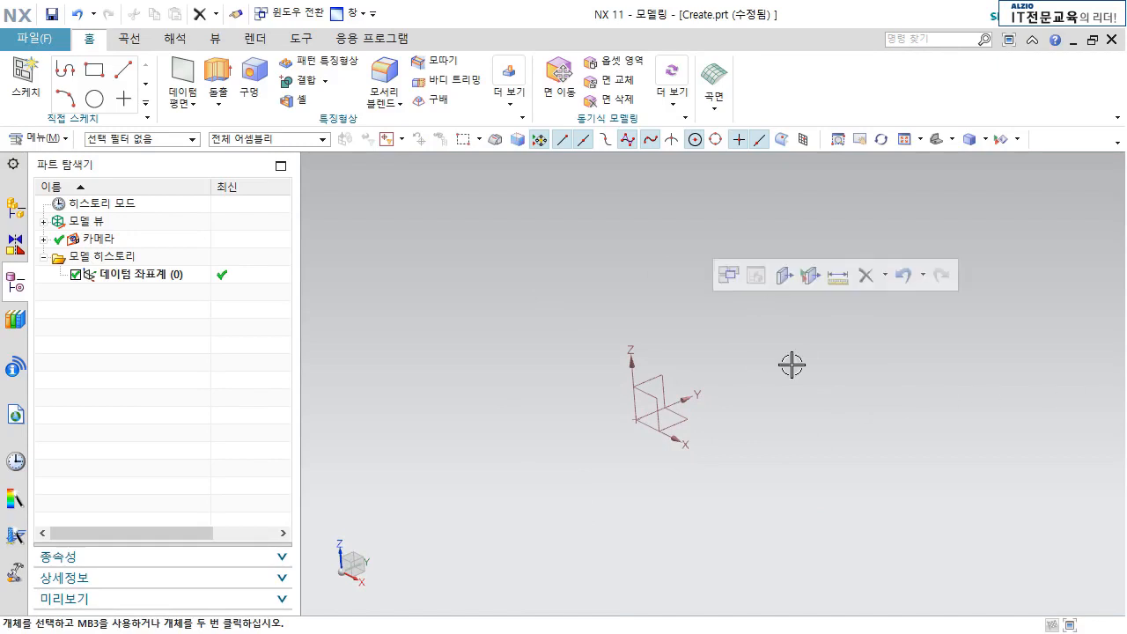
pyautogui.rightClick(792, 364)
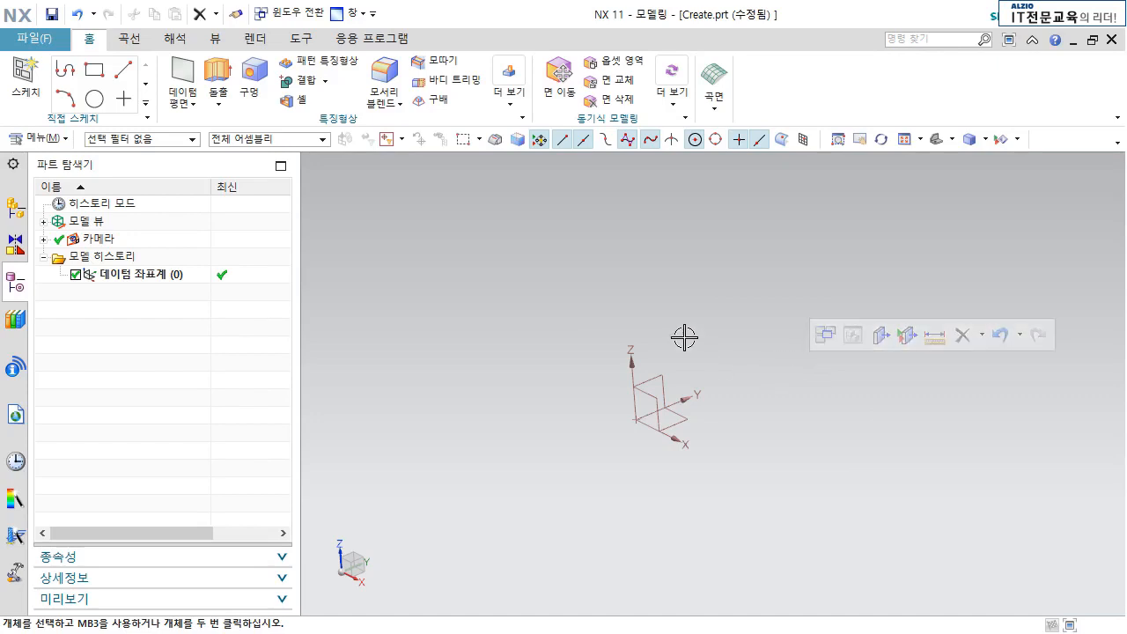
# Create a Block of the origin and edge lengths type at the coordinate origin, 100 mm in length, width and height.
pyautogui.click(40, 139)
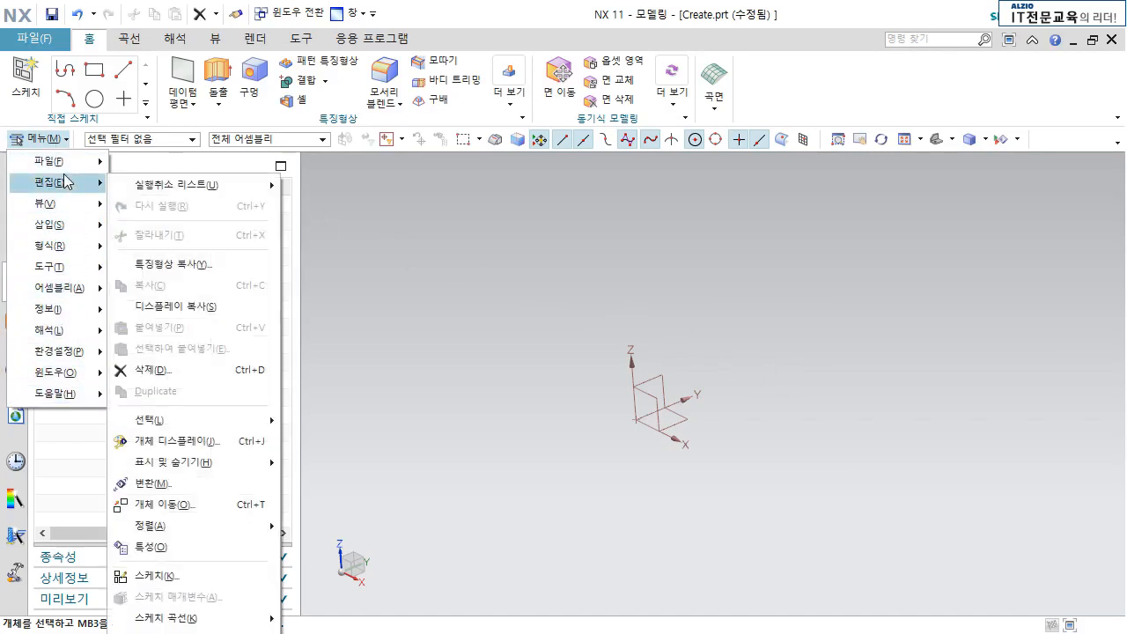
pyautogui.moveTo(67, 164)
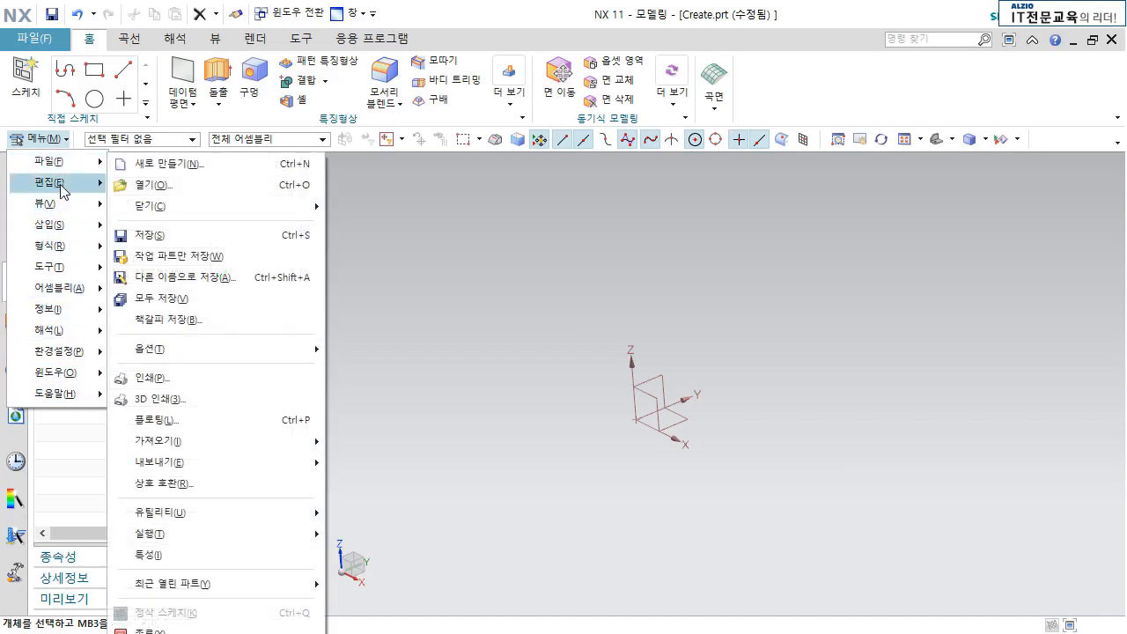
pyautogui.moveTo(67, 245)
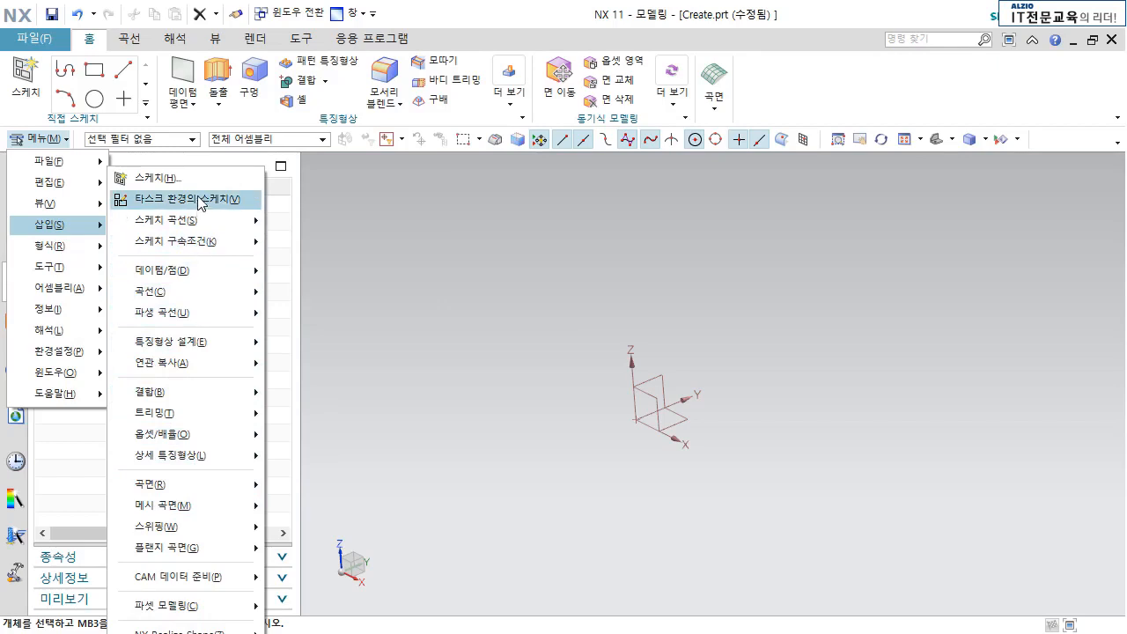
pyautogui.moveTo(201, 221)
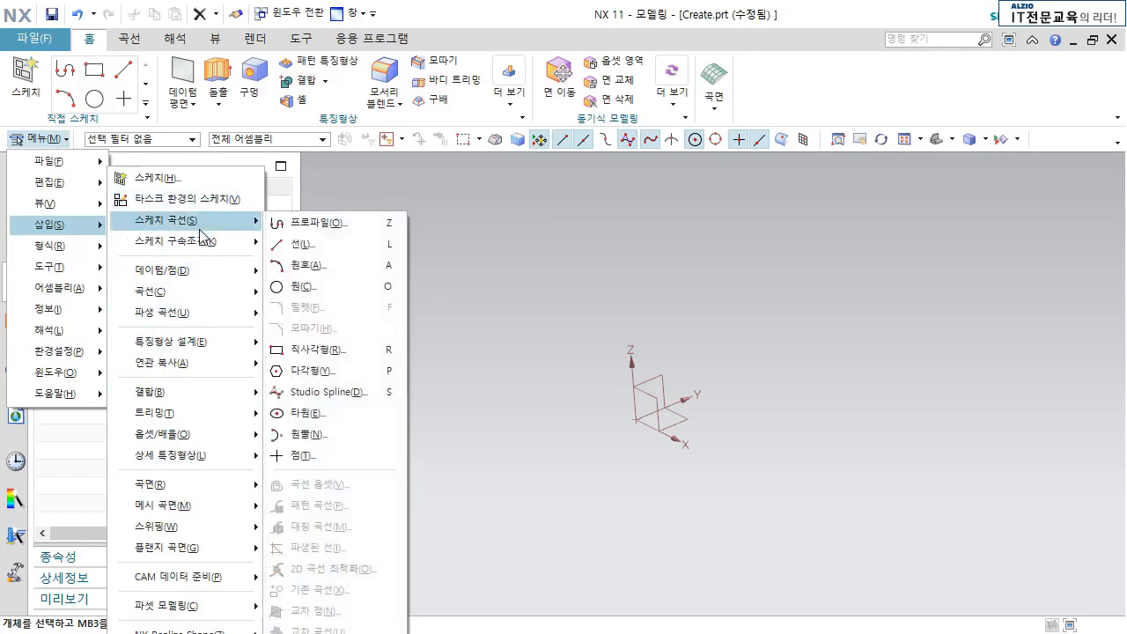
pyautogui.moveTo(197, 345)
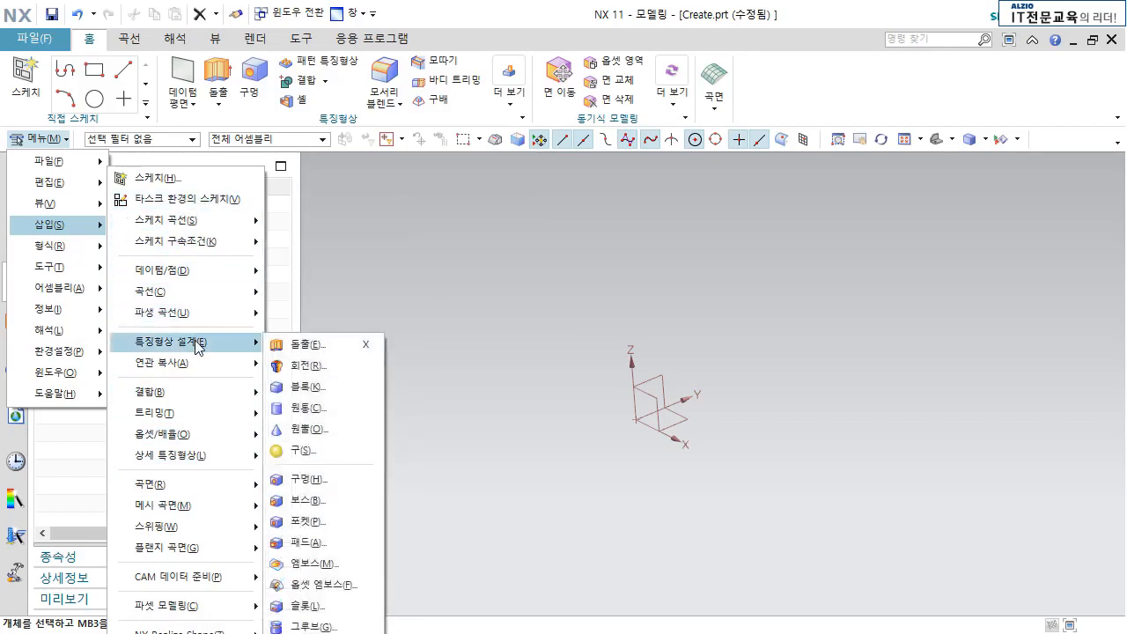
pyautogui.click(321, 388)
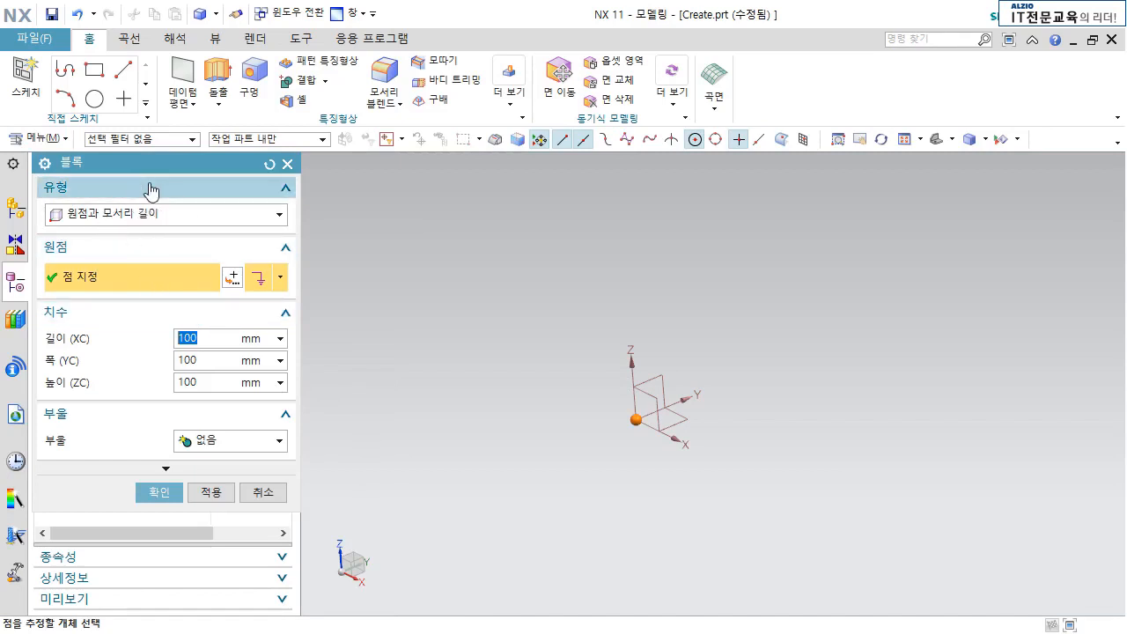
pyautogui.click(280, 216)
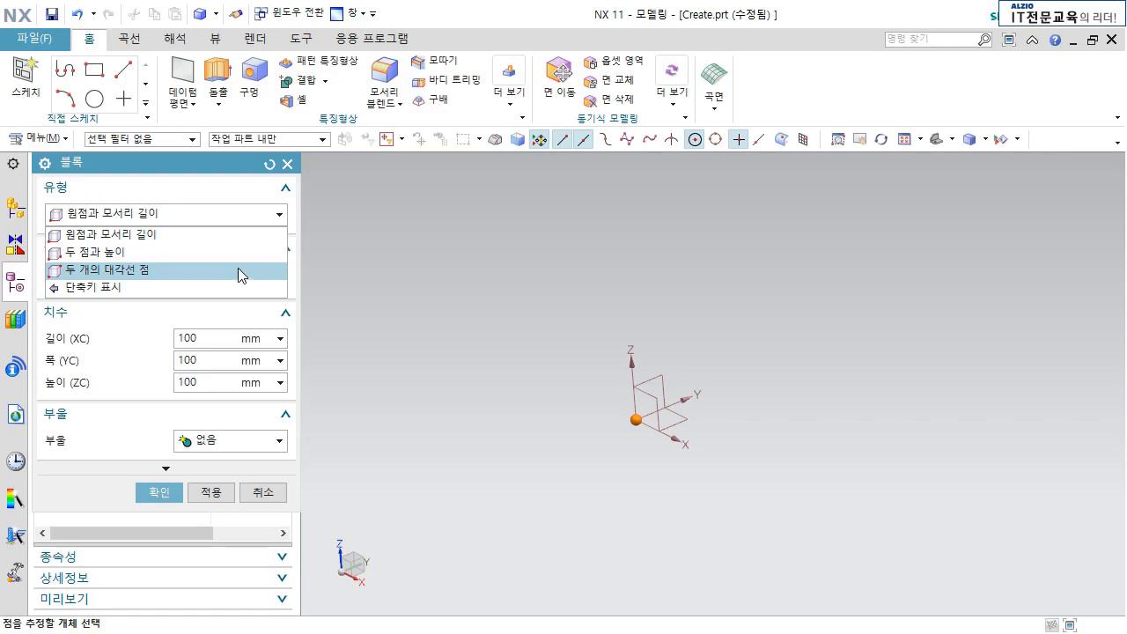
pyautogui.click(222, 192)
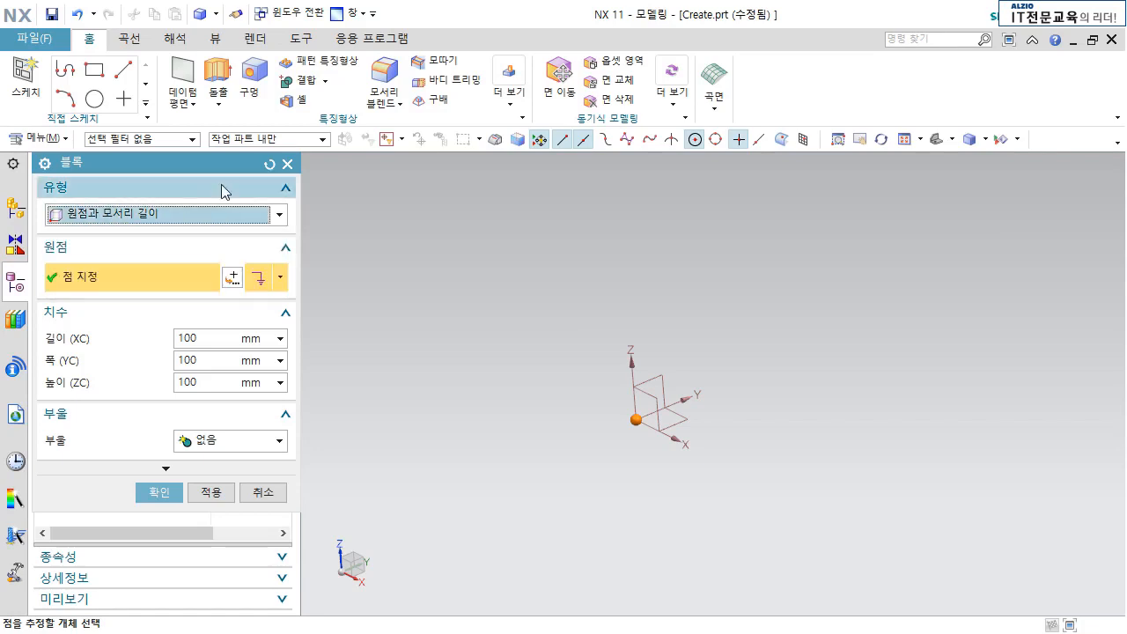
pyautogui.click(173, 218)
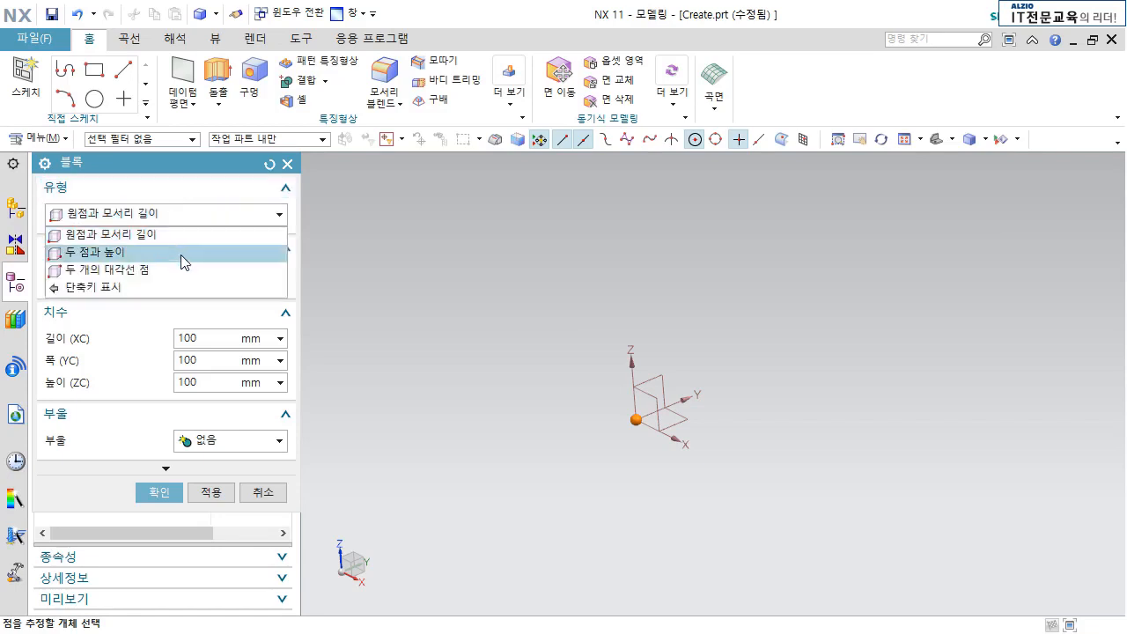
pyautogui.click(201, 187)
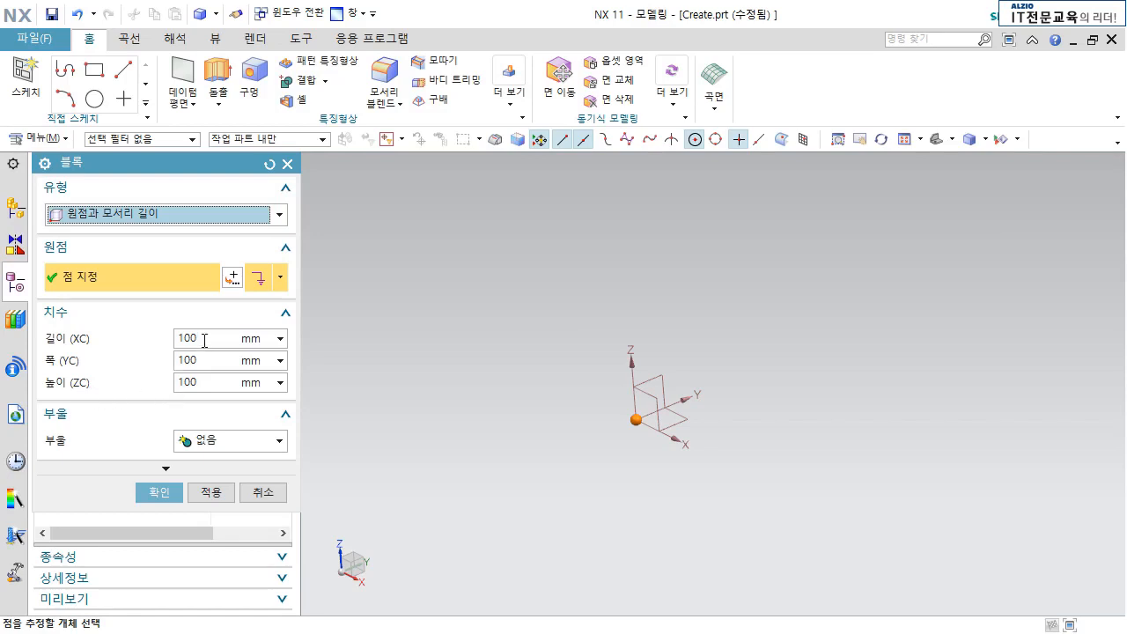
pyautogui.click(210, 491)
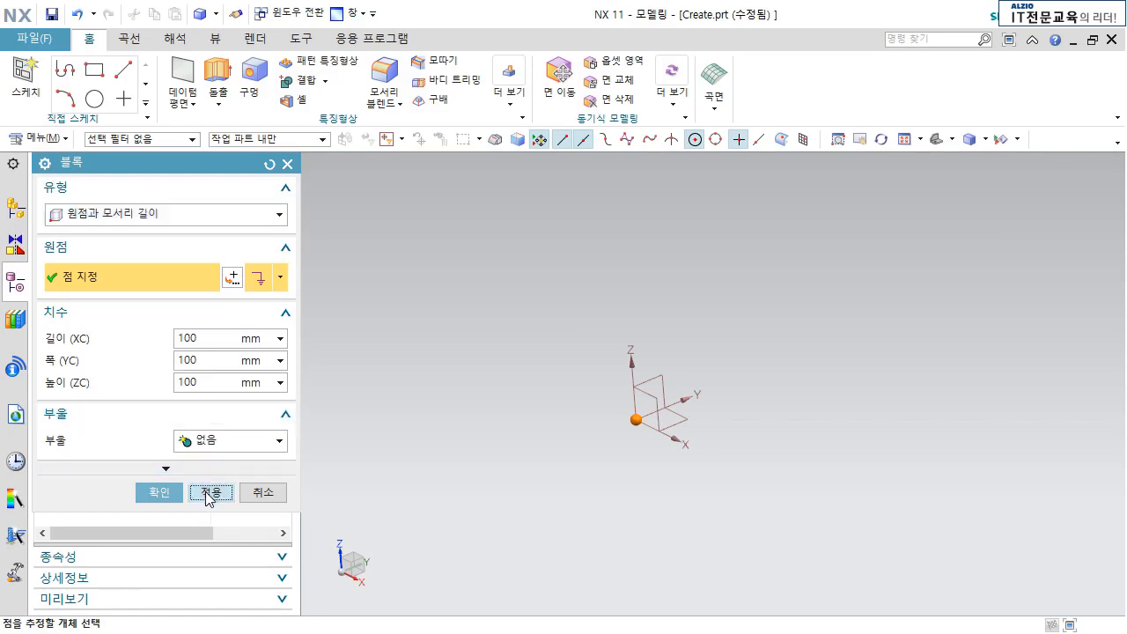
# View the new cube from another angle, leave the Block command and delete the cube.
pyautogui.scroll(-1, 564, 392)
pyautogui.scroll(-1, 682, 374)
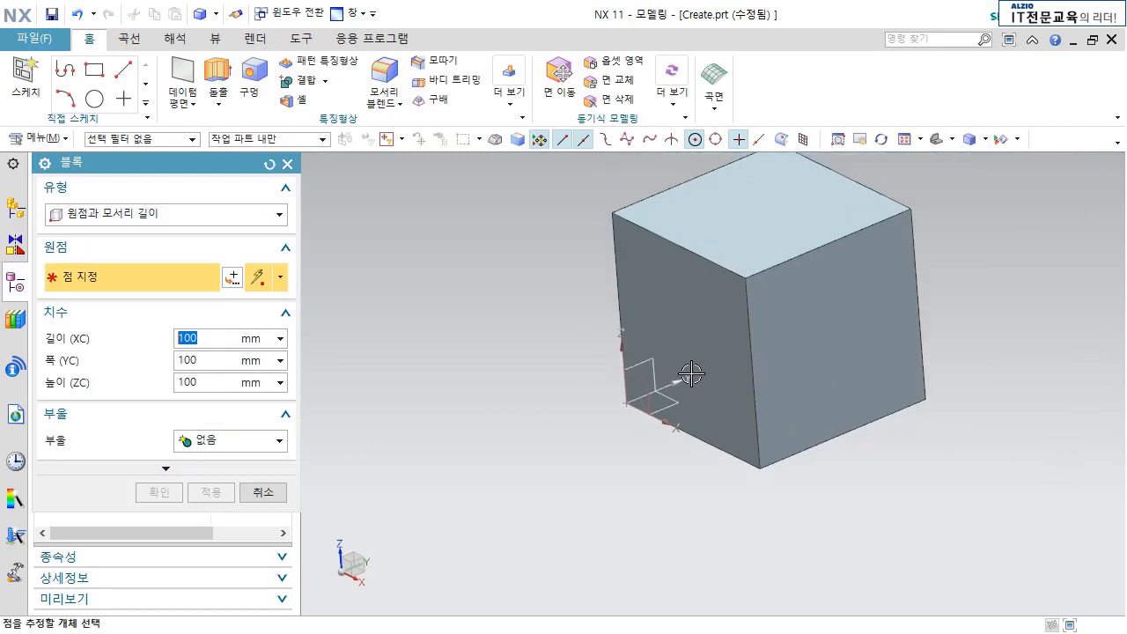
pyautogui.keyDown('shift'); pyautogui.moveTo(708, 354); pyautogui.dragTo(624, 432, button='middle'); pyautogui.keyUp('shift')
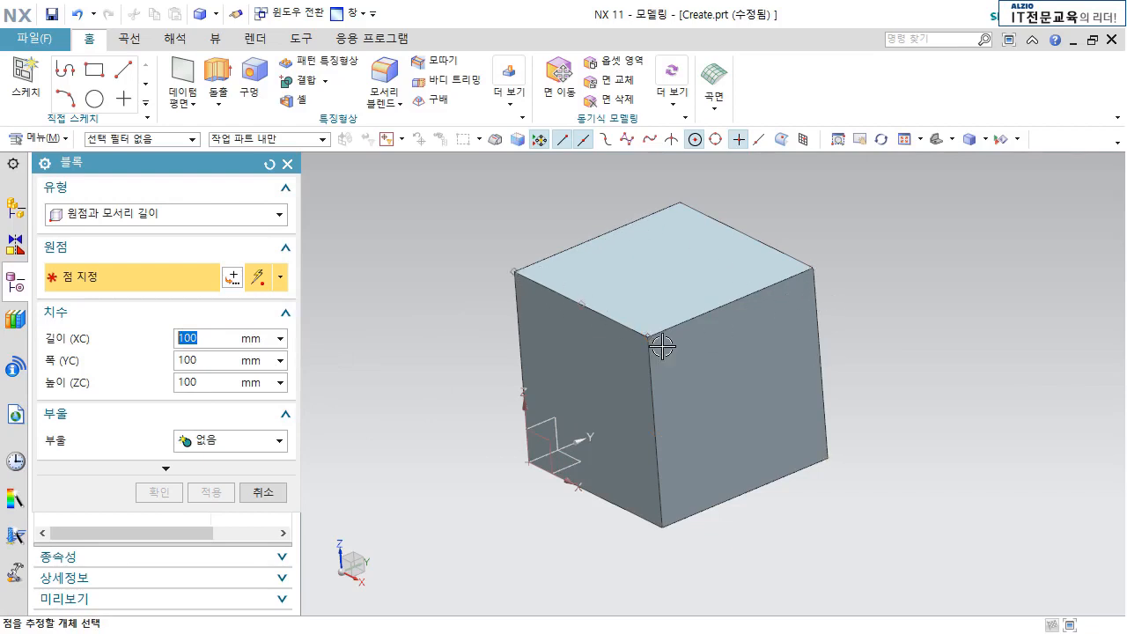
pyautogui.moveTo(727, 464); pyautogui.dragTo(708, 442, button='middle')
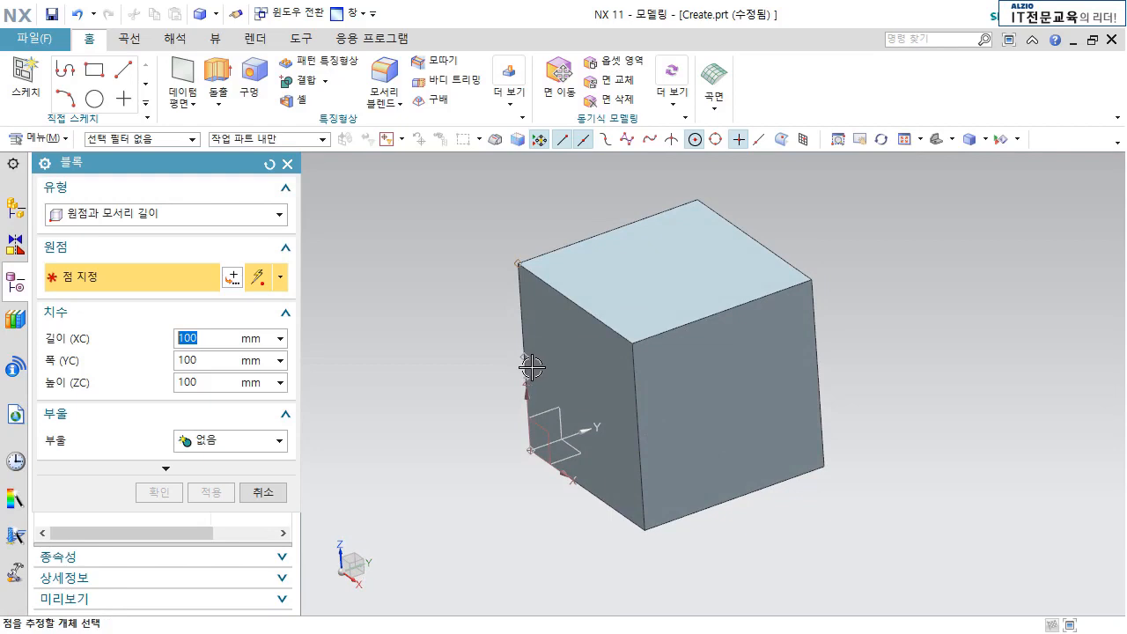
pyautogui.click(267, 494)
pyautogui.click(661, 309)
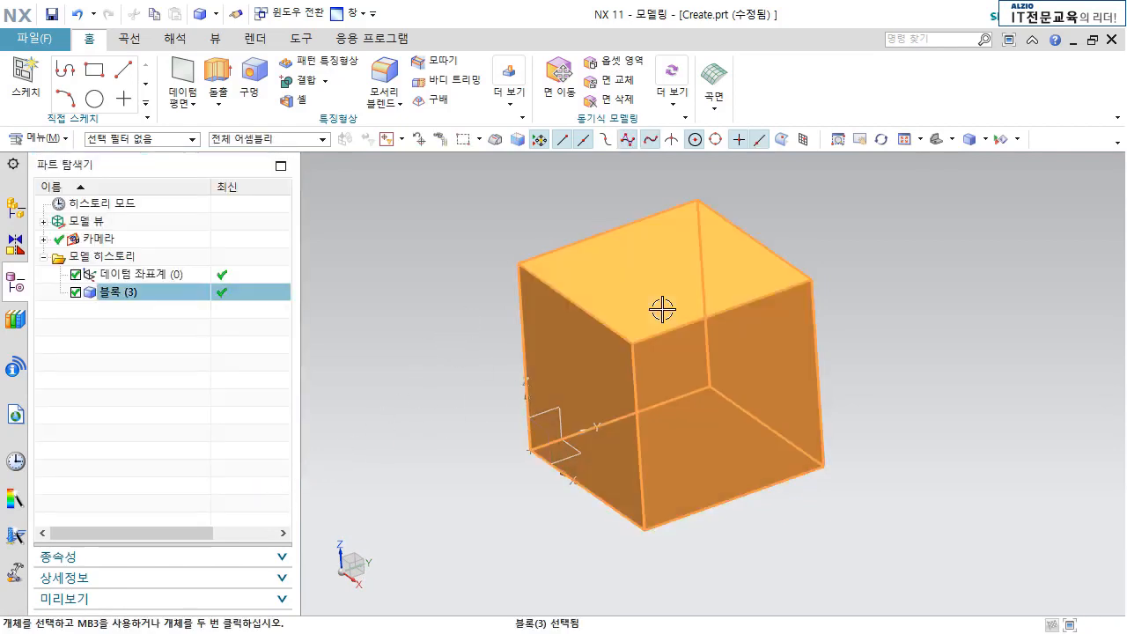
pyautogui.press('Delete')
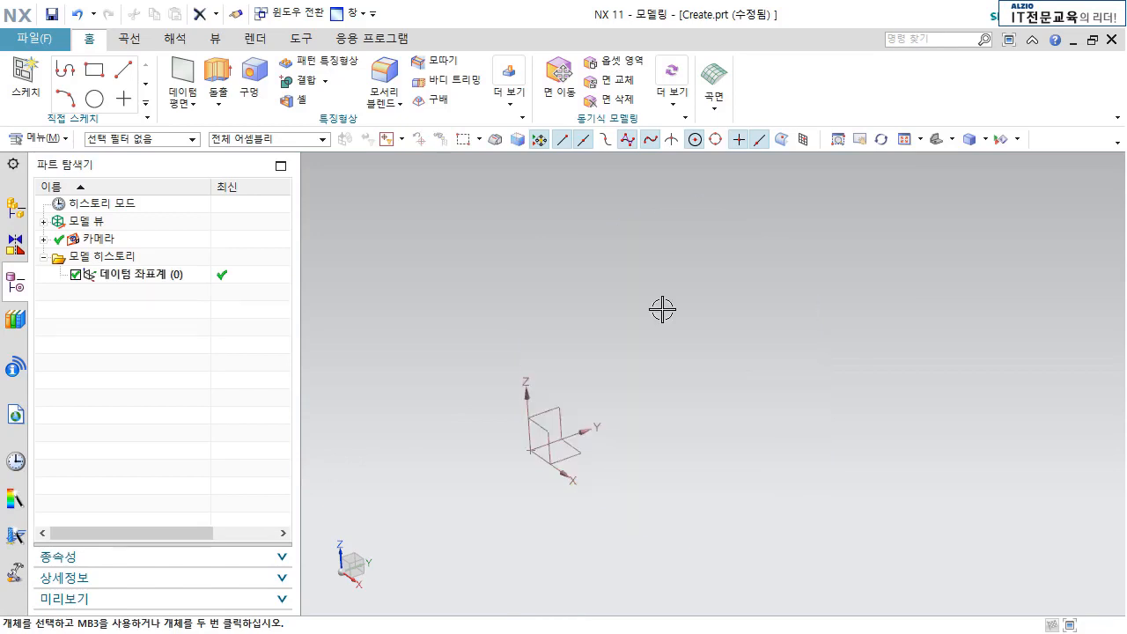